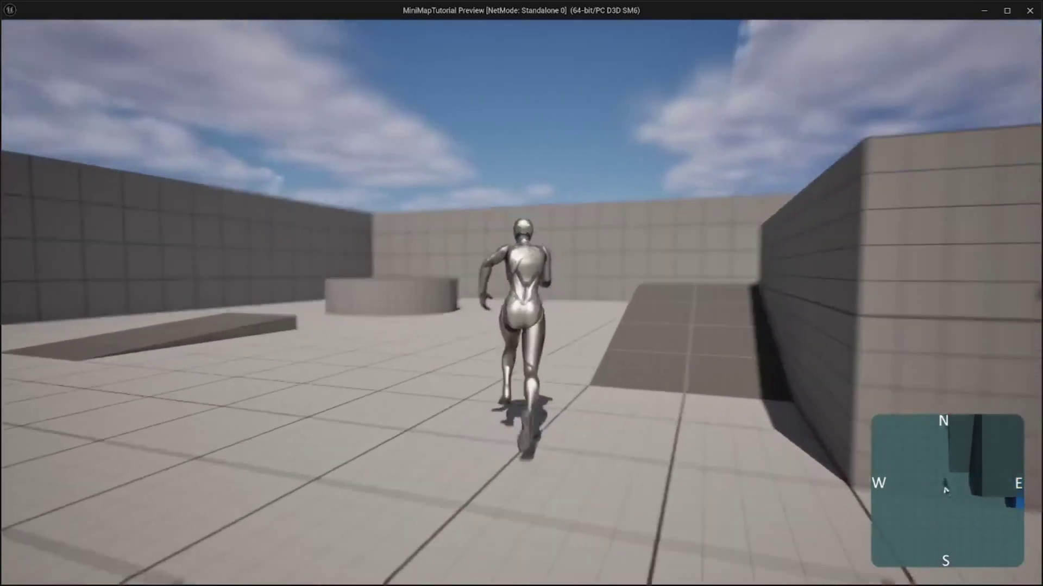
# Run and jump the character across the blocks in the play preview
pyautogui.press('space')
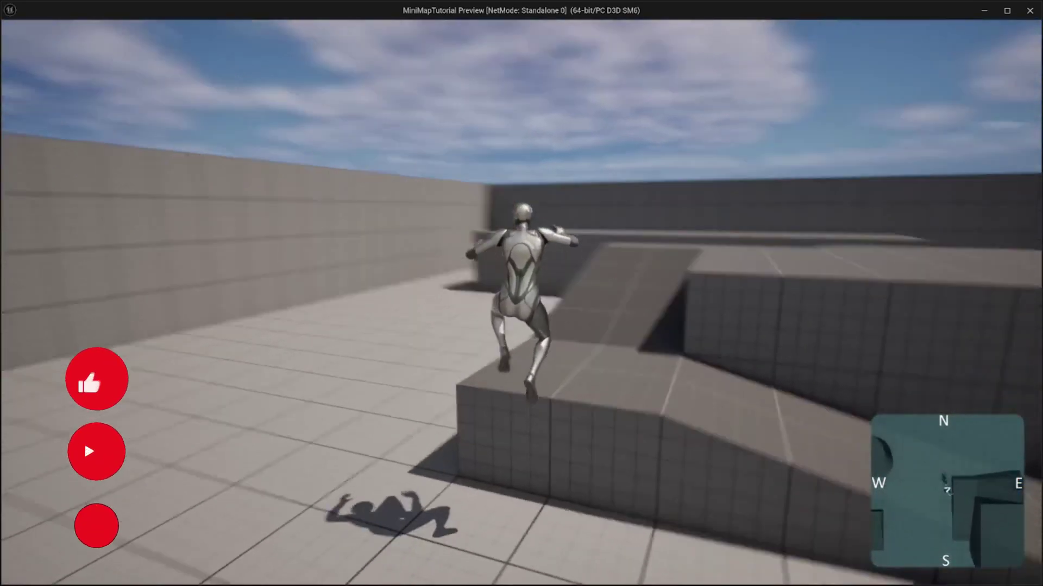
pyautogui.press('space')
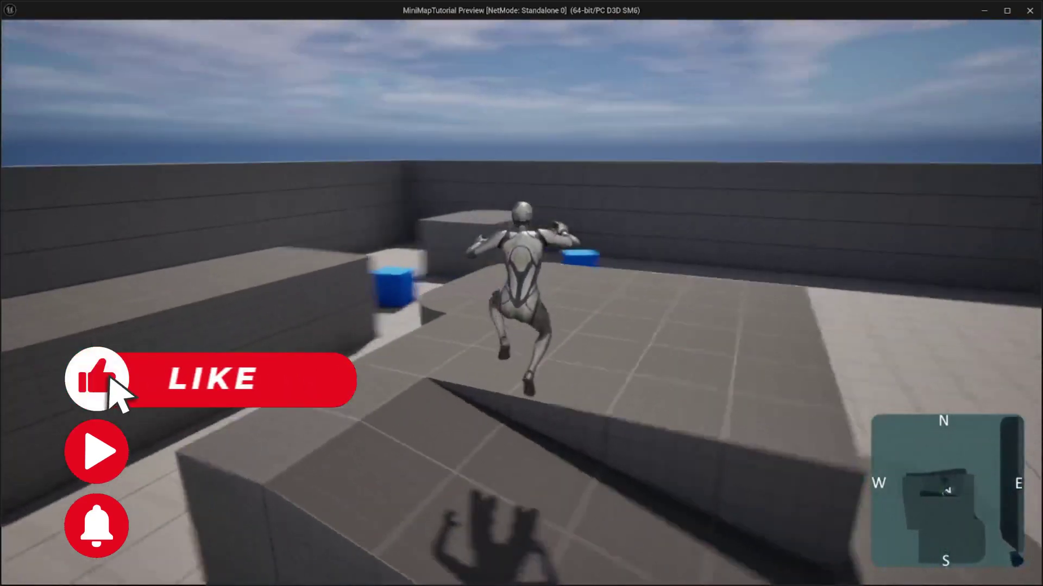
pyautogui.press('space')
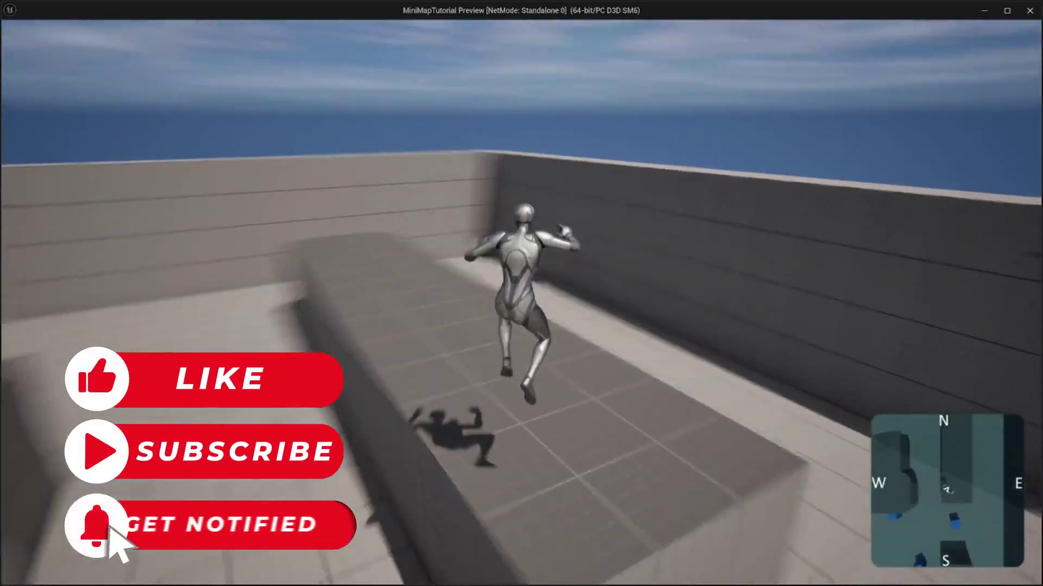
pyautogui.press('w')
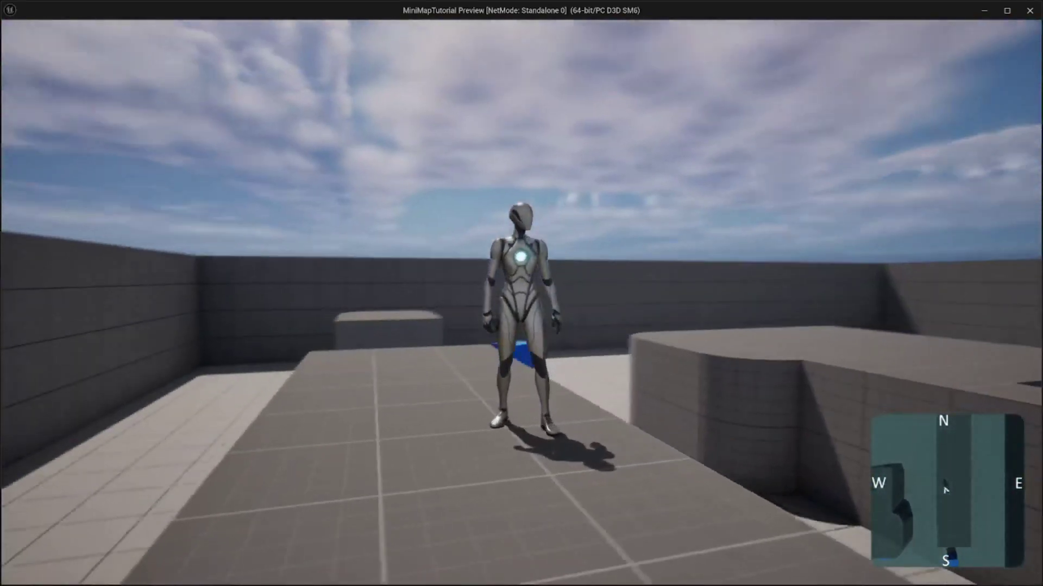
# Stop the preview and import the DirectionIndicator, Mask and Overlay textures into Content
pyautogui.press('Escape')
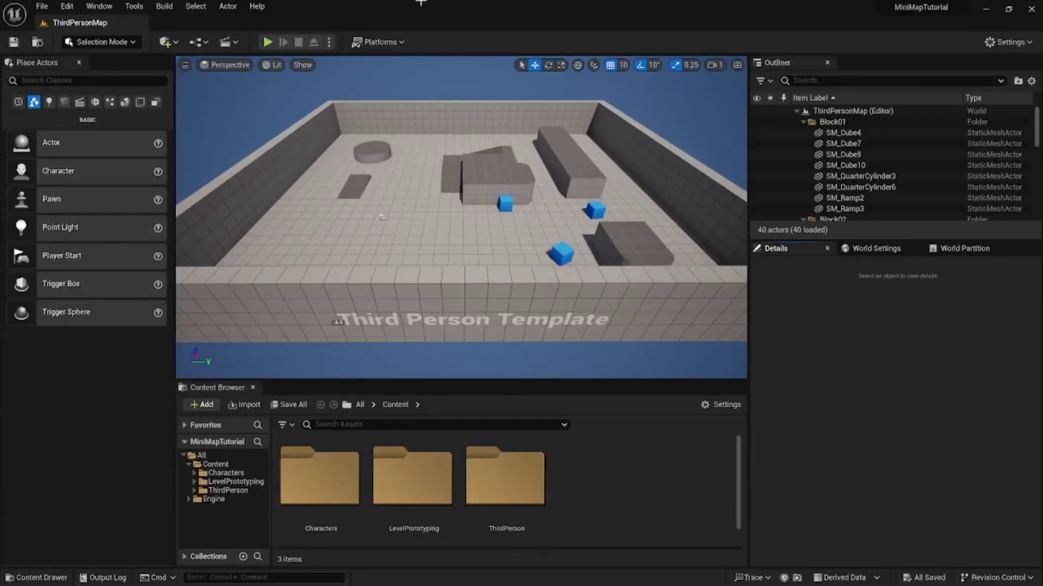
pyautogui.moveTo(403, 16); pyautogui.dragTo(553, 32)
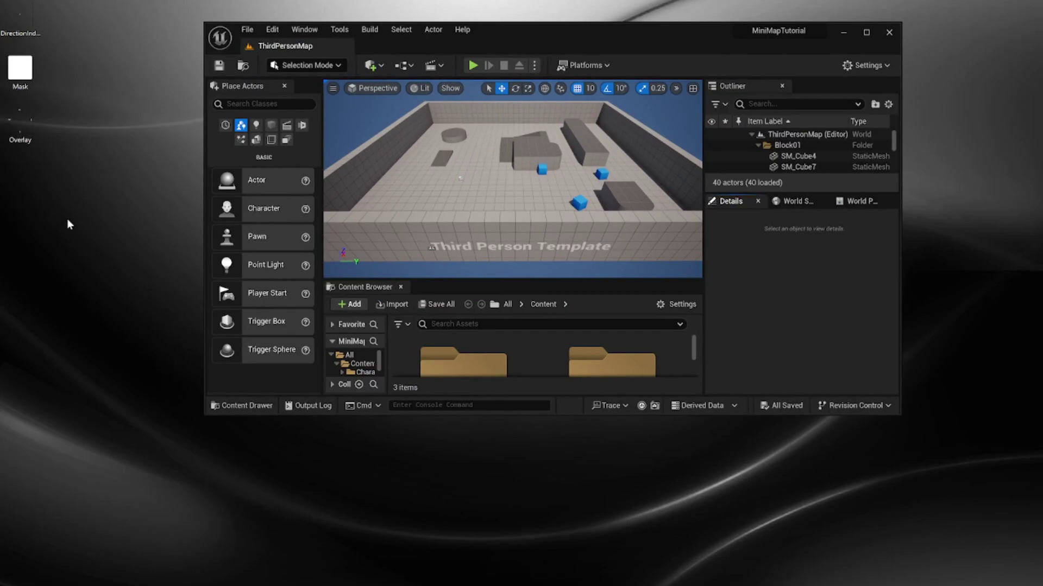
pyautogui.moveTo(75, 219); pyautogui.dragTo(585, 407)
pyautogui.moveTo(536, 362); pyautogui.dragTo(536, 362)
pyautogui.moveTo(609, 31); pyautogui.dragTo(571, 3)
pyautogui.scroll(-3, 519, 497)
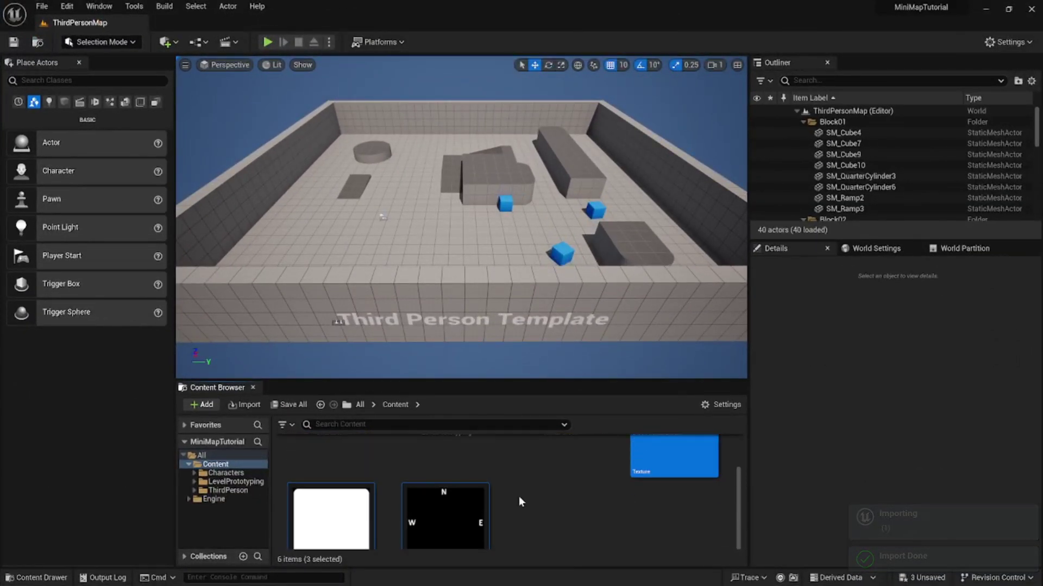
# Add a Widget Blueprint based on User Widget to Content, named PlayerHUD_Widget
pyautogui.rightClick(598, 456)
pyautogui.moveTo(668, 530)
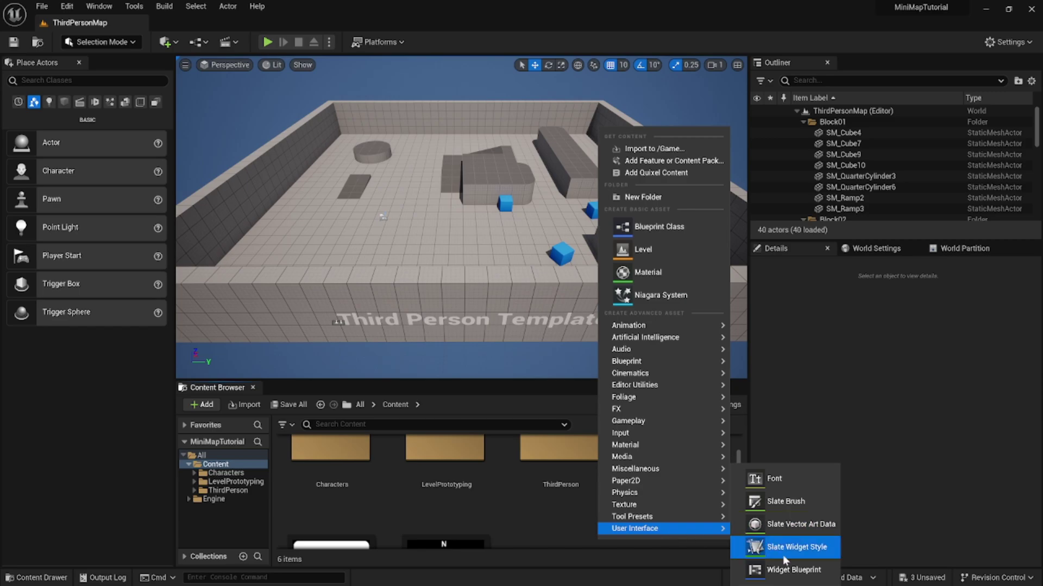
pyautogui.click(799, 572)
pyautogui.click(402, 218)
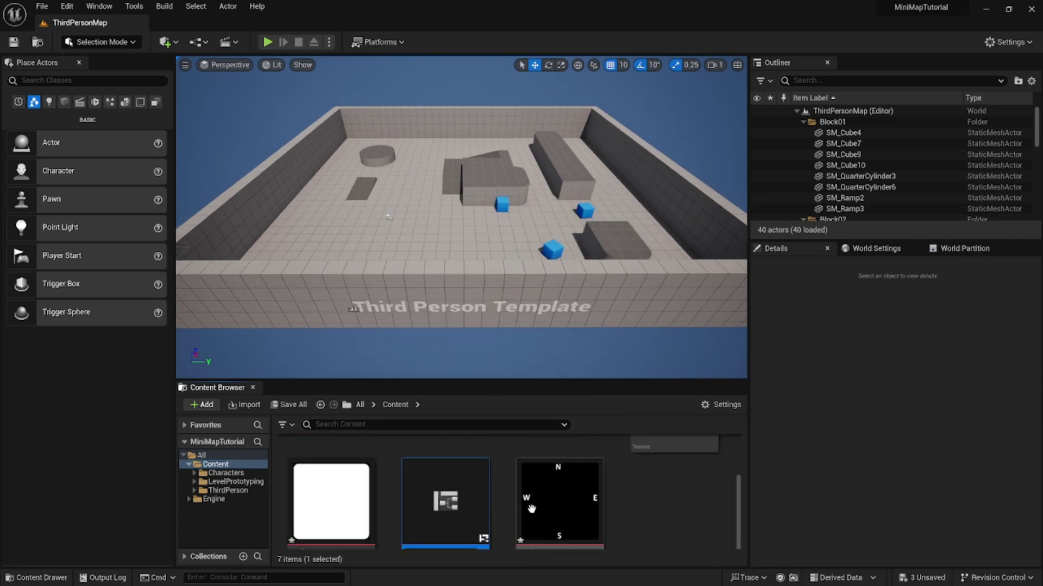
pyautogui.write('Playe')
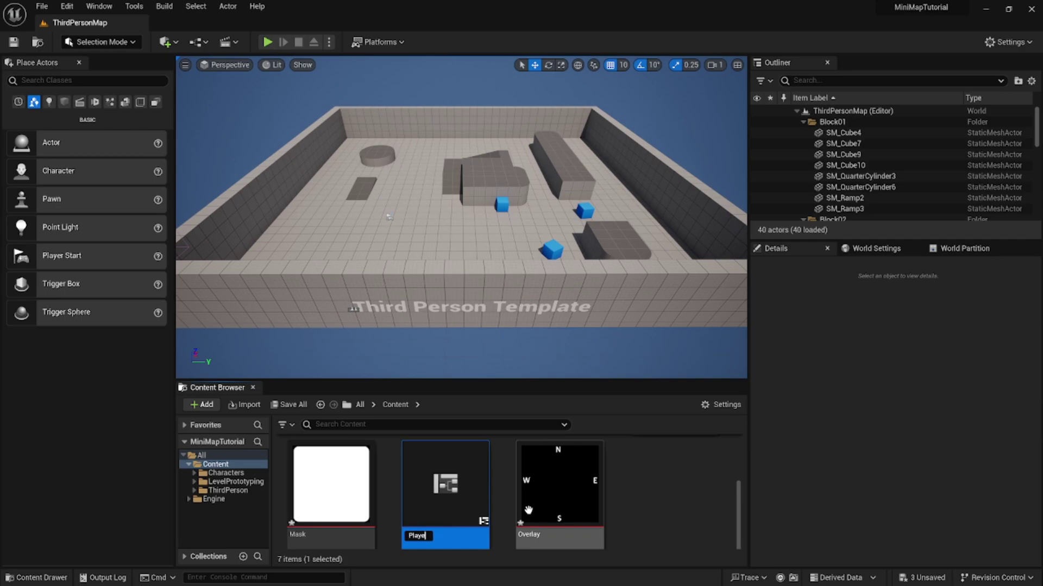
pyautogui.write('r_H')
pyautogui.press('BackSpace')
pyautogui.press('BackSpace')
pyautogui.press('BackSpace')
pyautogui.press('BackSpace')
pyautogui.write('HUD_Widget')
pyautogui.press('Return')
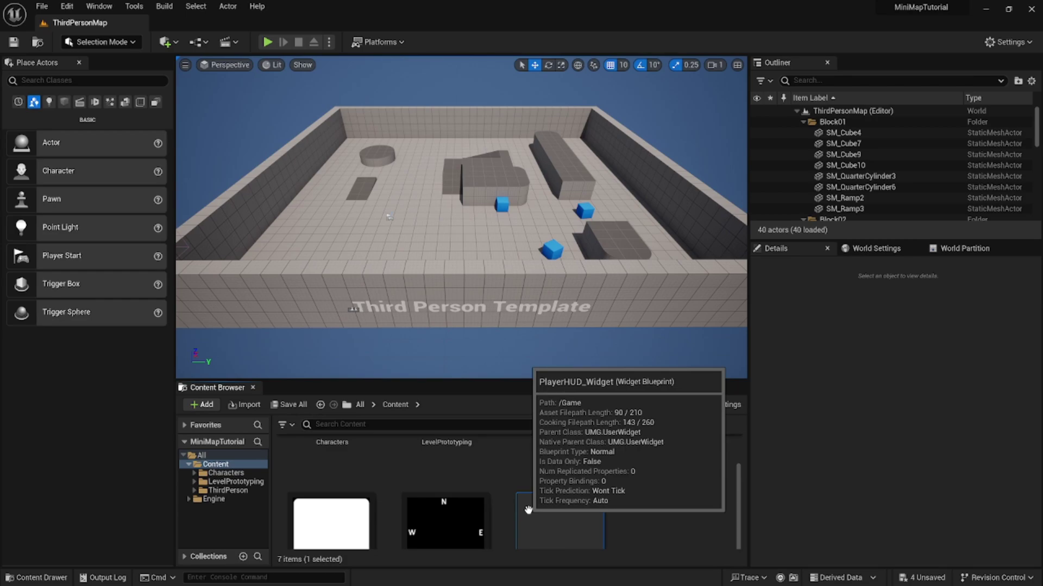
# Open PlayerHUD_Widget and drag an Image from the Palette onto the Canvas Panel
pyautogui.doubleClick(559, 521)
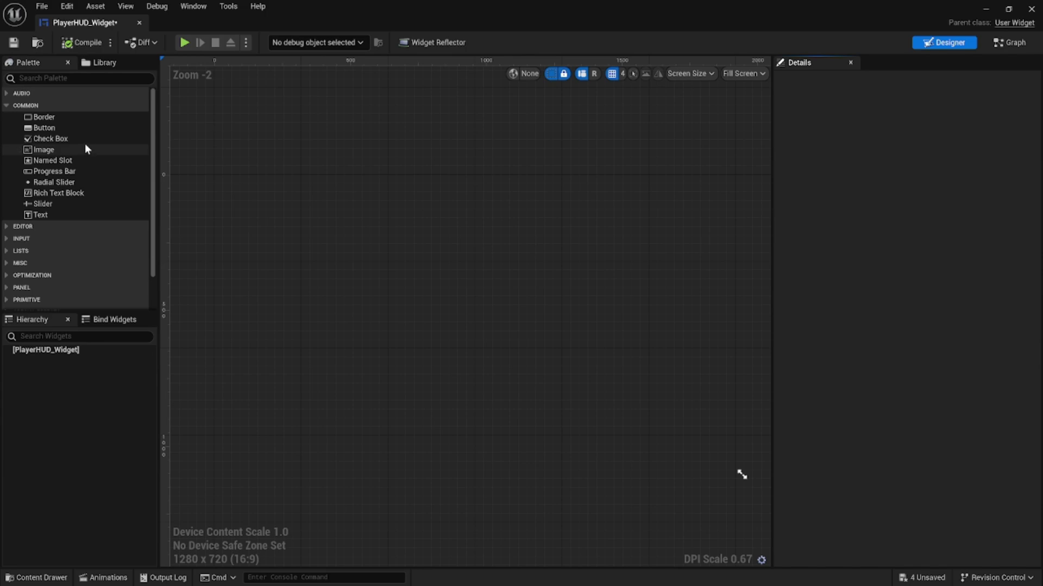
pyautogui.click(85, 79)
pyautogui.write('c')
pyautogui.press('BackSpace')
pyautogui.write('imag')
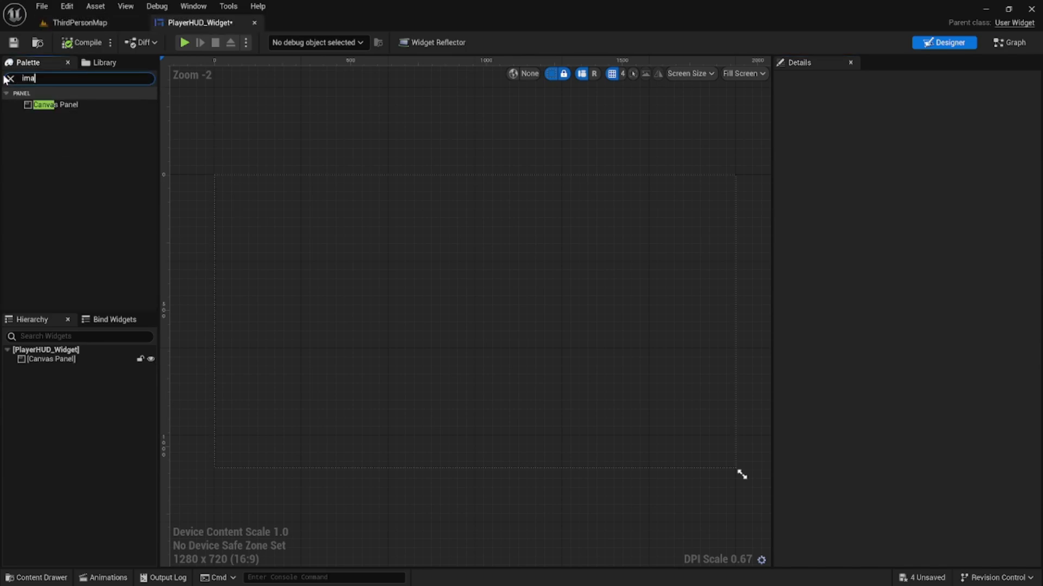
pyautogui.write('e')
pyautogui.moveTo(51, 106); pyautogui.dragTo(61, 364)
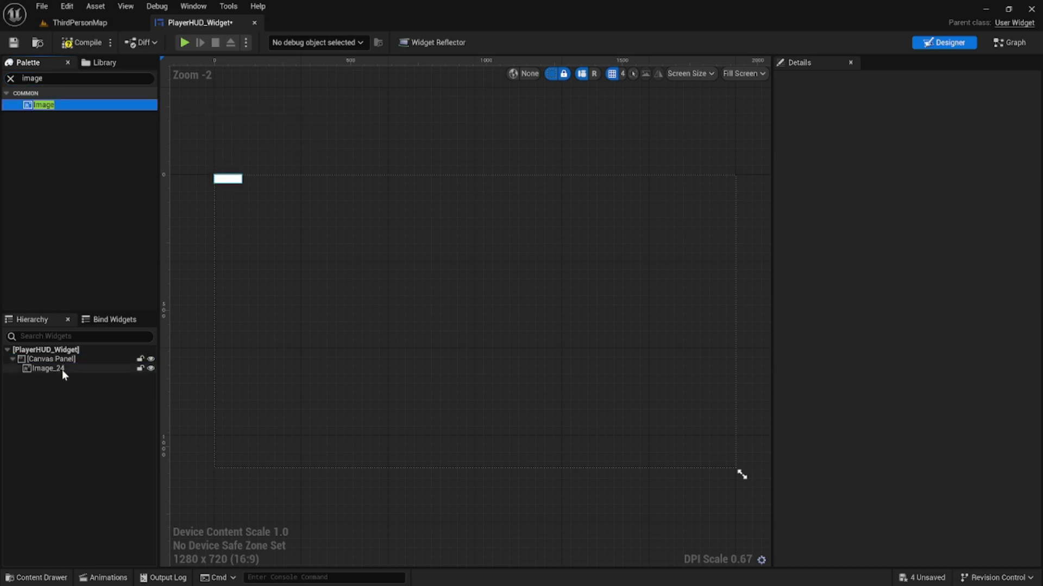
# Size Image_24 to 300 by 300
pyautogui.click(62, 369)
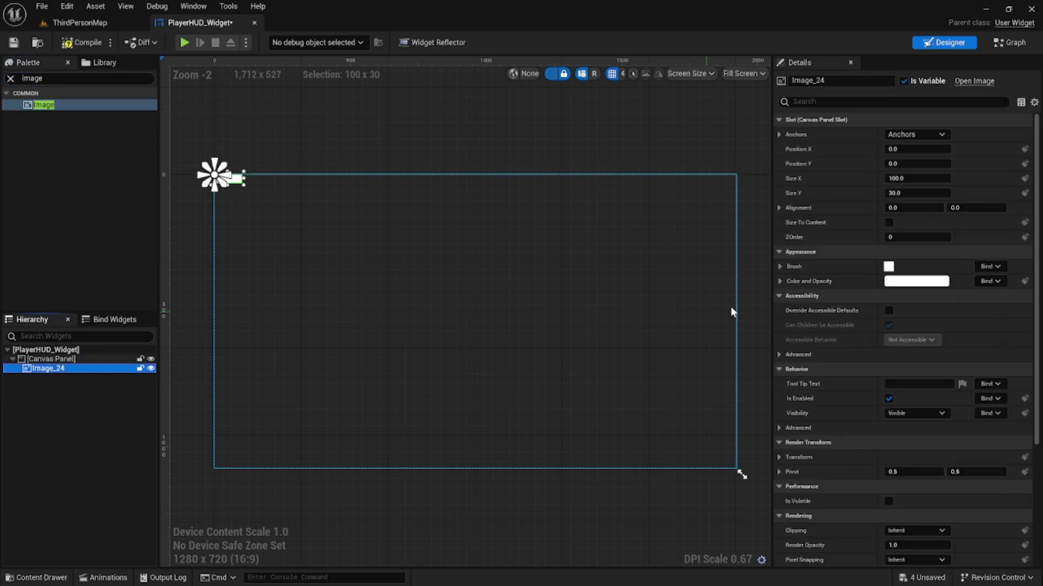
pyautogui.click(917, 176)
pyautogui.write('300')
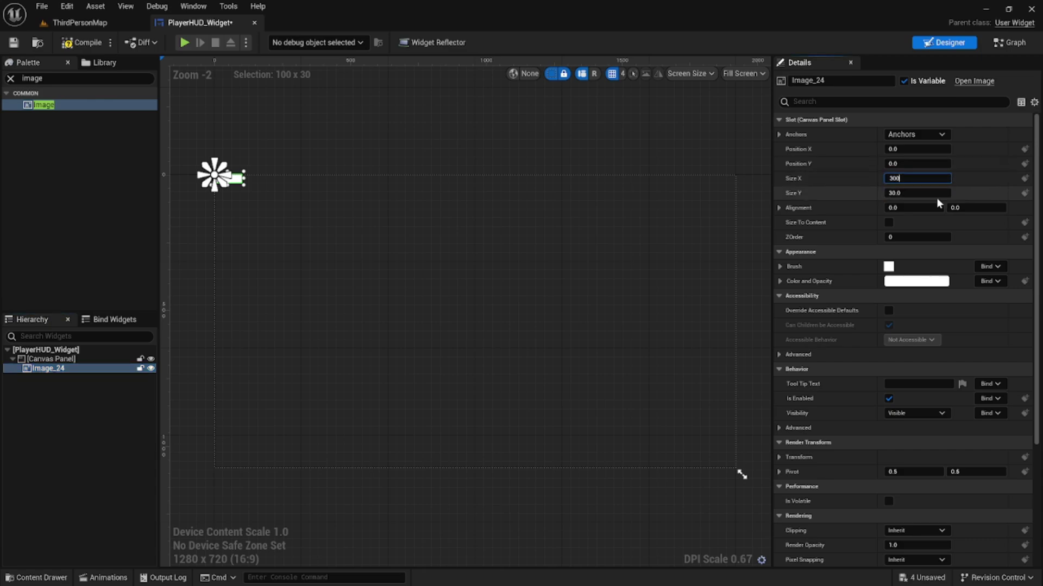
pyautogui.click(938, 193)
pyautogui.write('300')
pyautogui.press('Return')
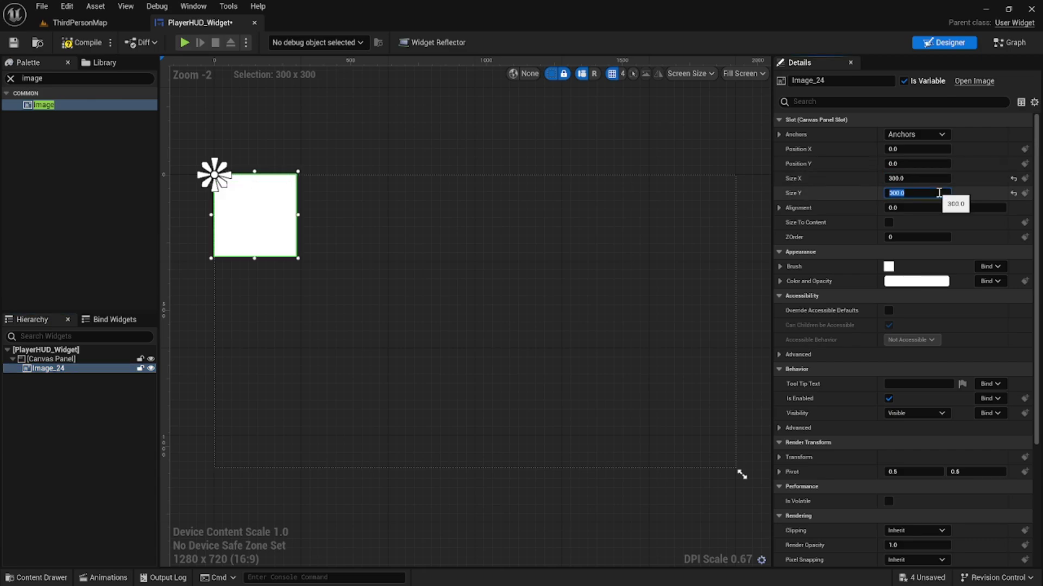
# Anchor Image_24 bottom-right and set its position to -330, -330
pyautogui.click(917, 135)
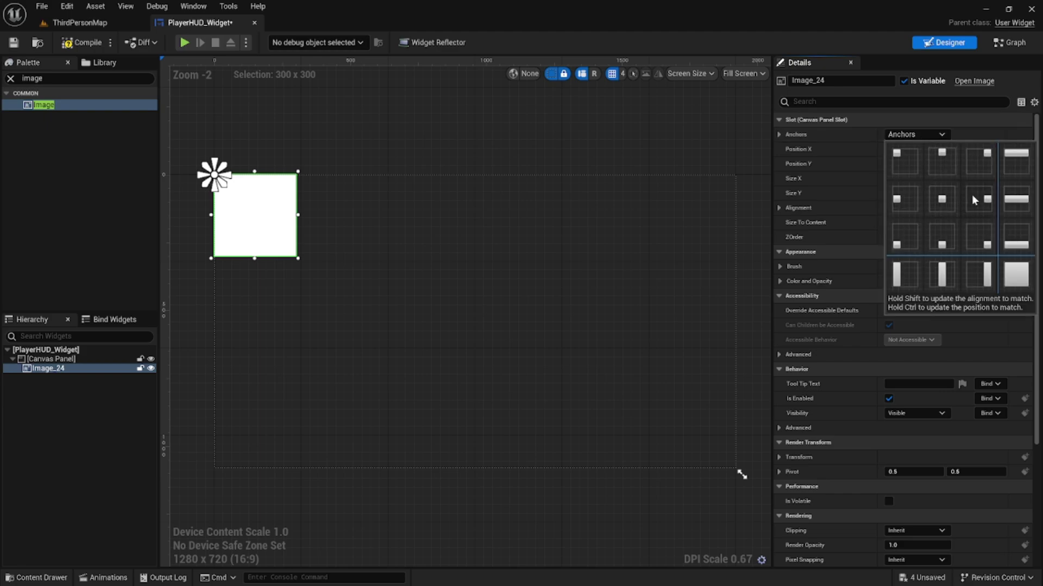
pyautogui.click(979, 235)
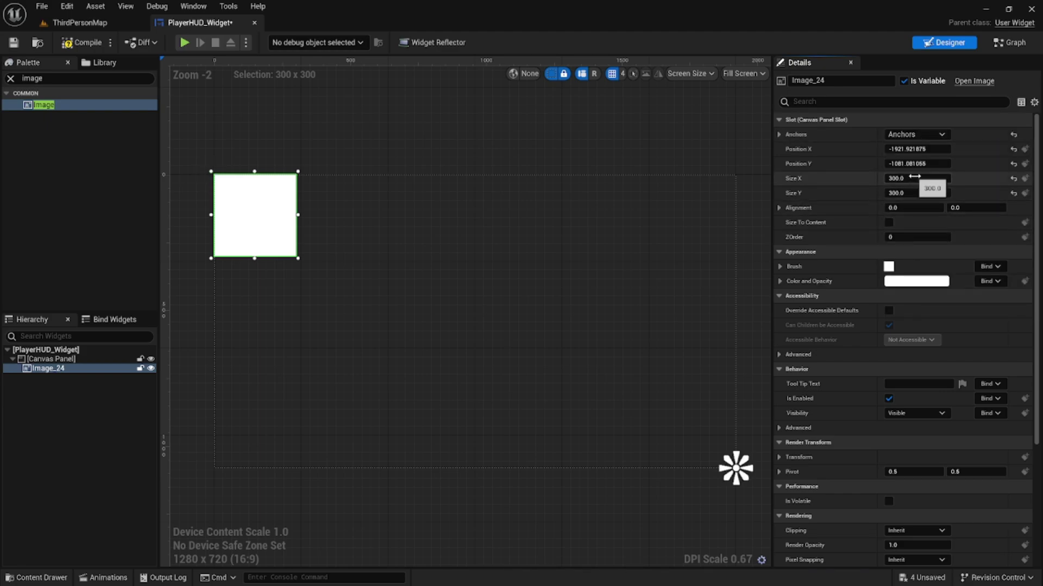
pyautogui.click(918, 149)
pyautogui.write('-330')
pyautogui.press('Return')
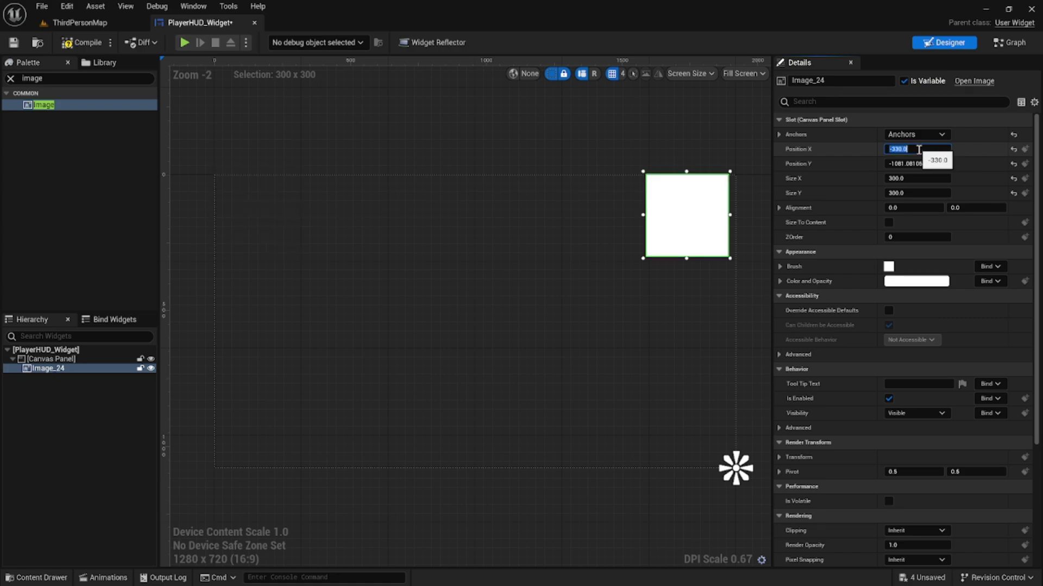
pyautogui.click(914, 163)
pyautogui.write('-330')
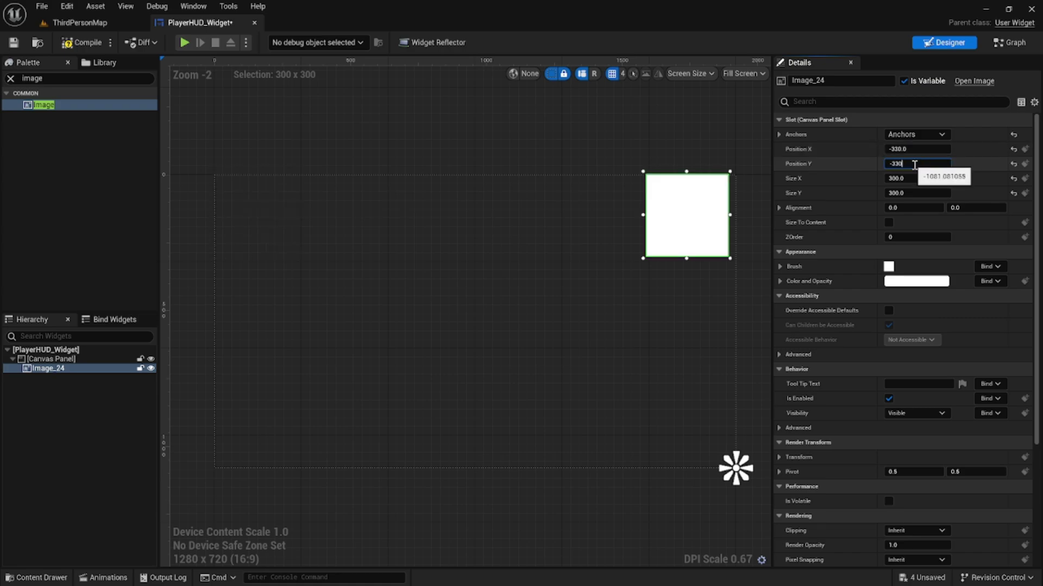
pyautogui.press('Return')
pyautogui.click(751, 328)
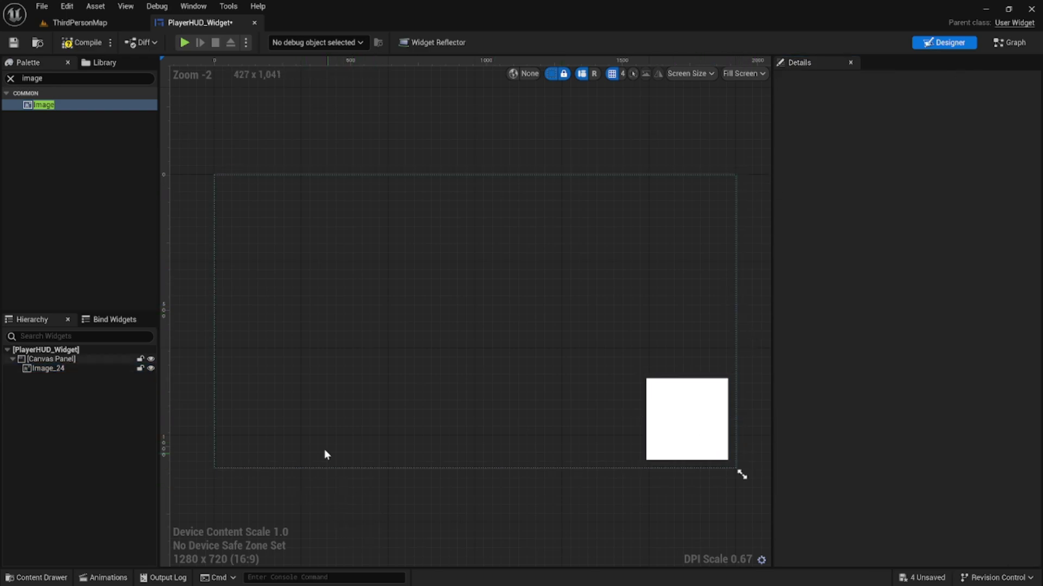
# Duplicate the Image_24 square and place the new Image at position -330, -330
pyautogui.click(65, 106)
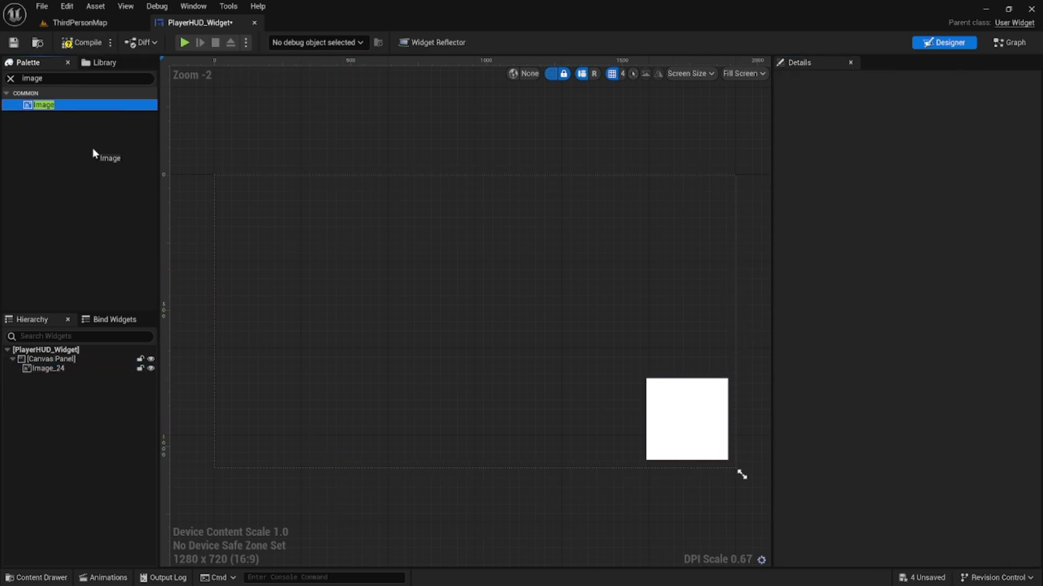
pyautogui.click(63, 369)
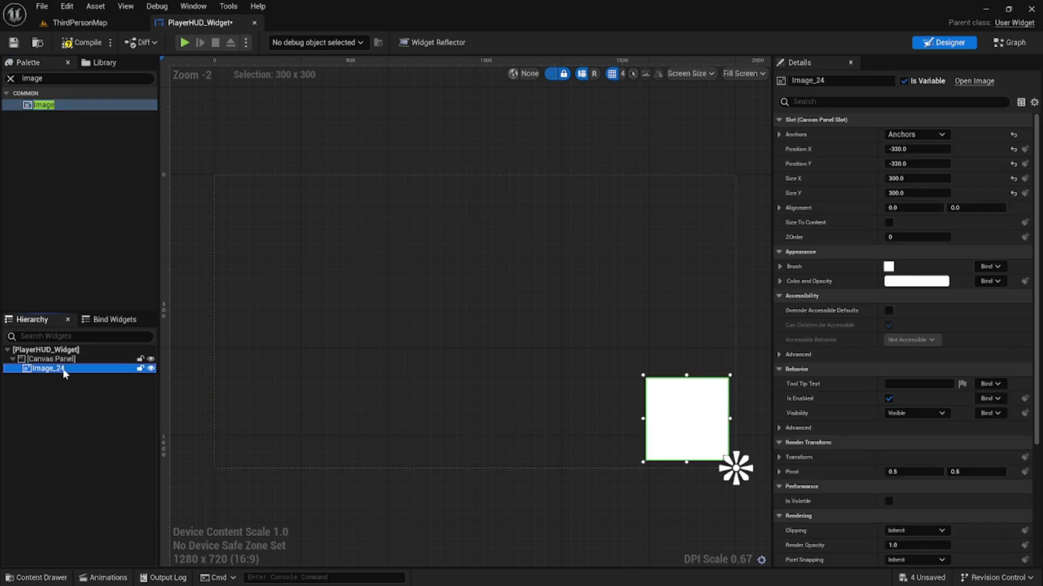
pyautogui.hotkey('ctrl', 'd')
pyautogui.hotkey('ctrl', 'd')
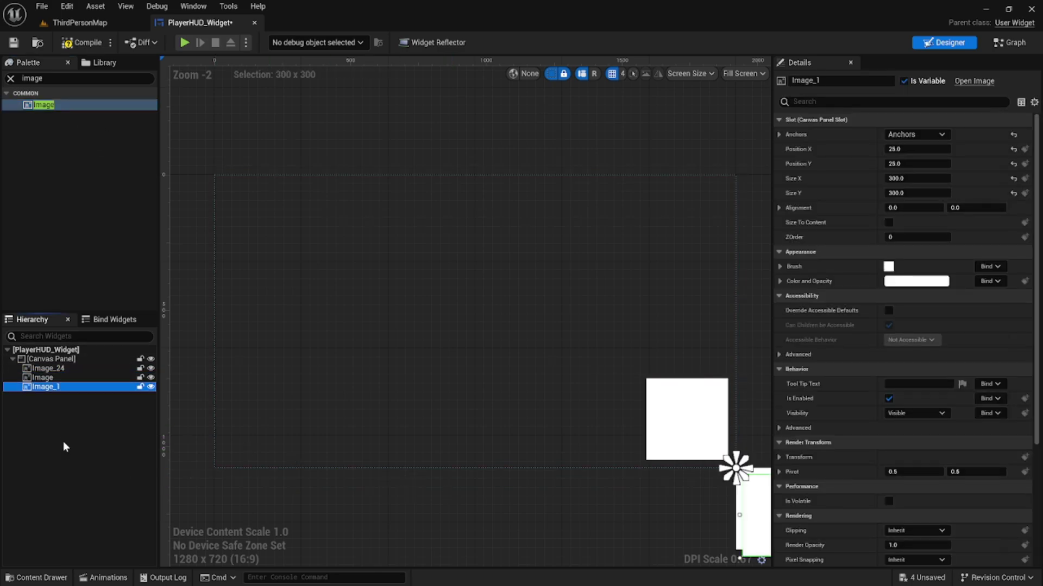
pyautogui.click(47, 377)
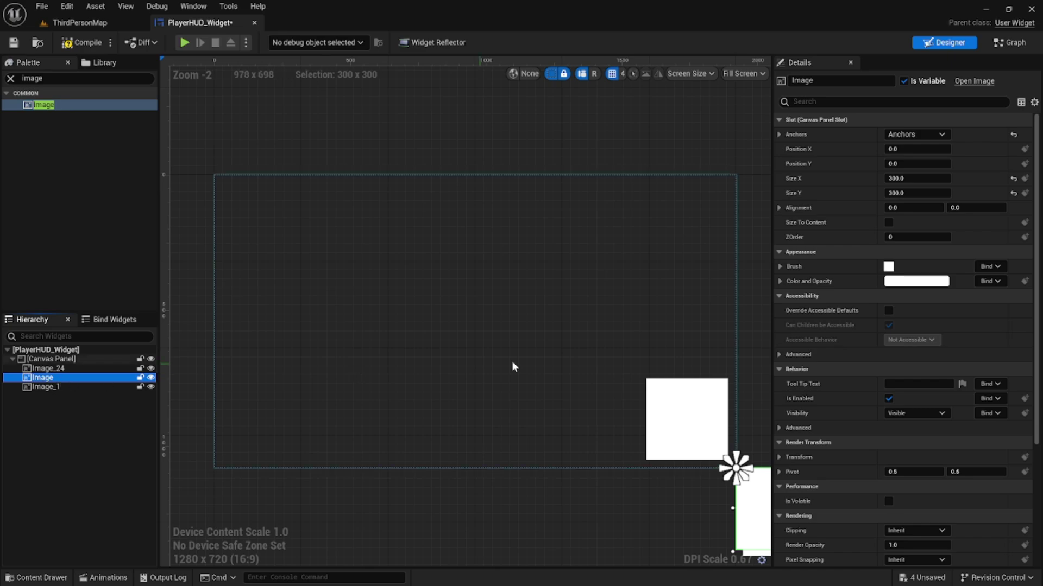
pyautogui.click(912, 148)
pyautogui.write('-330')
pyautogui.press('Return')
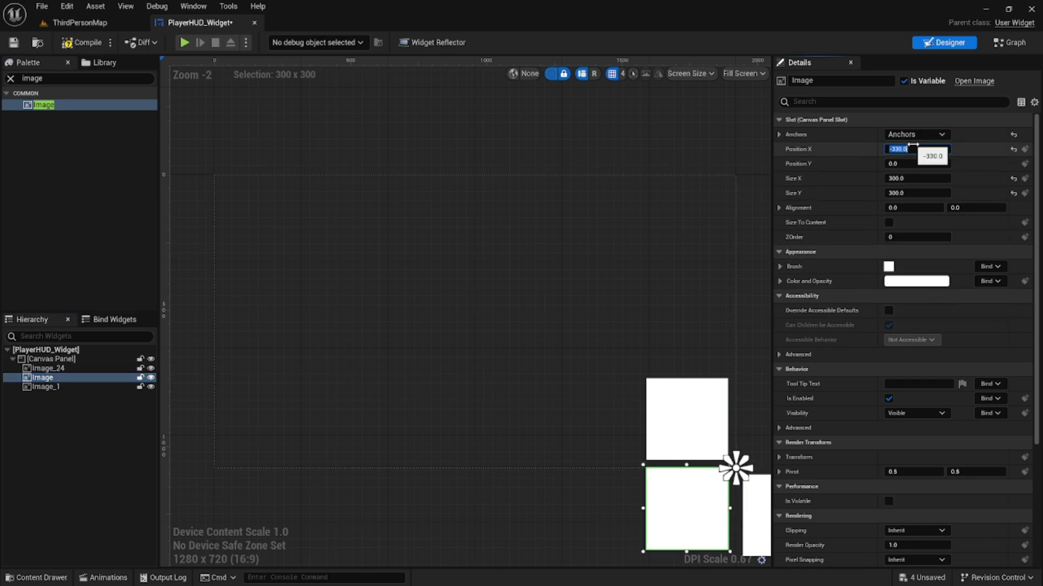
pyautogui.click(911, 164)
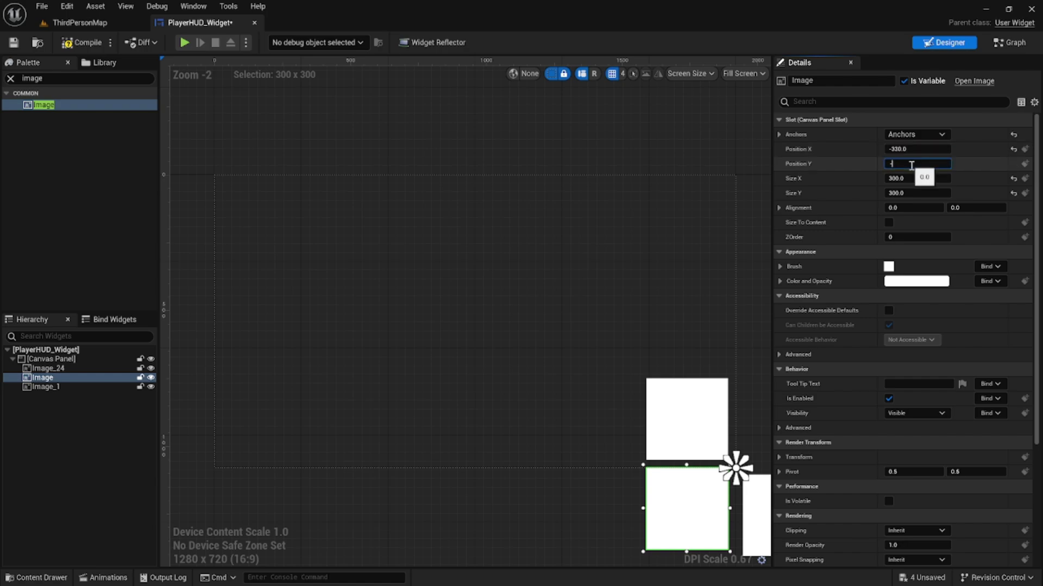
pyautogui.write('-330')
pyautogui.press('Return')
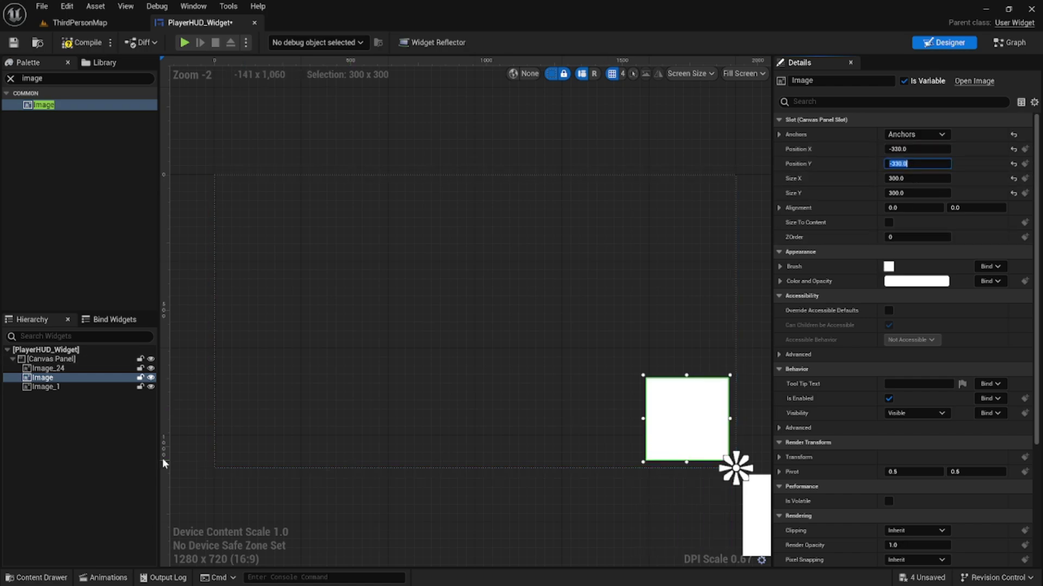
# Set Image_1's position to -330, -330
pyautogui.click(76, 387)
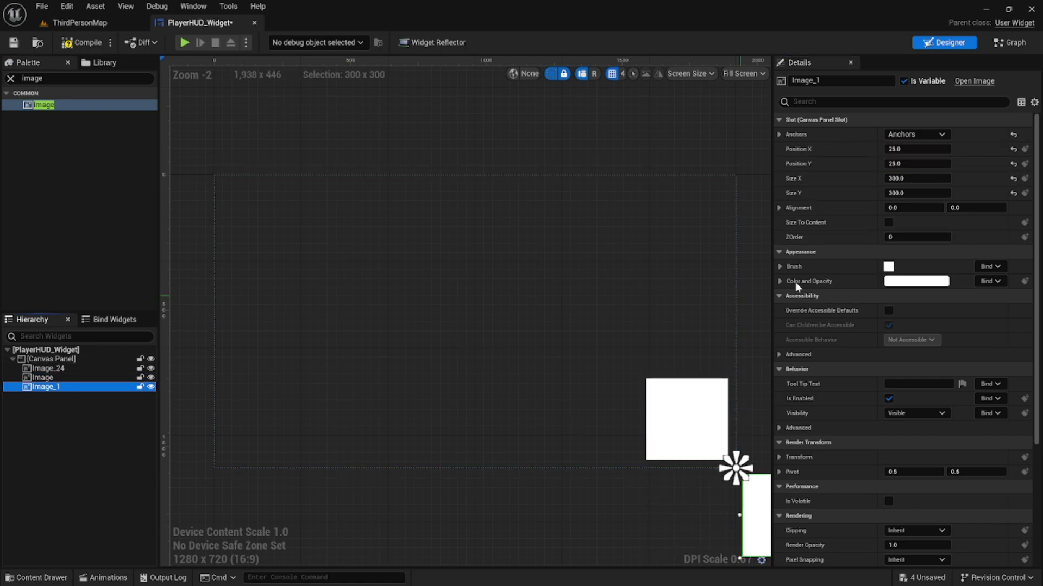
pyautogui.click(929, 148)
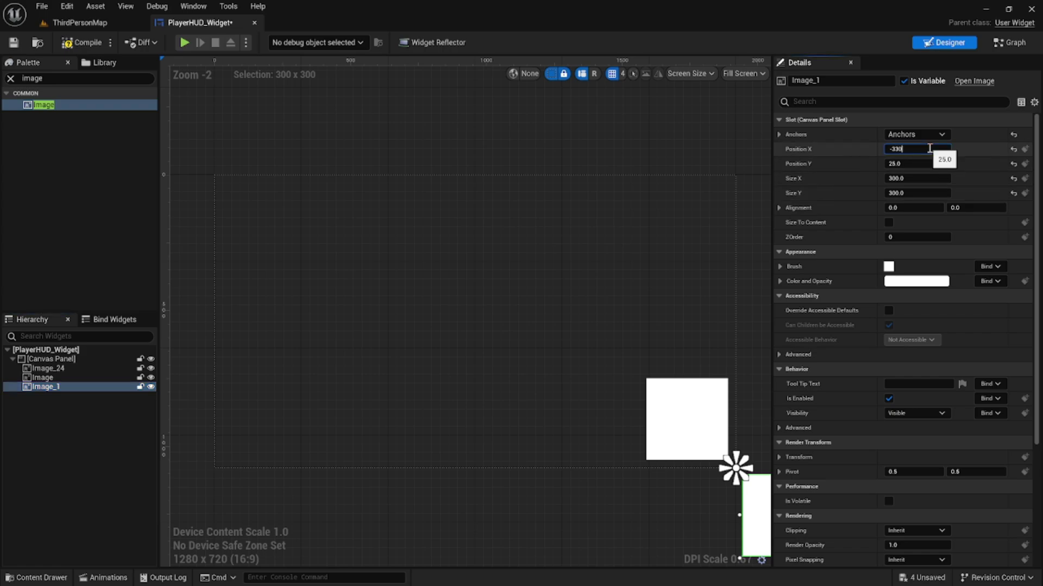
pyautogui.write('-330')
pyautogui.press('Return')
pyautogui.click(915, 165)
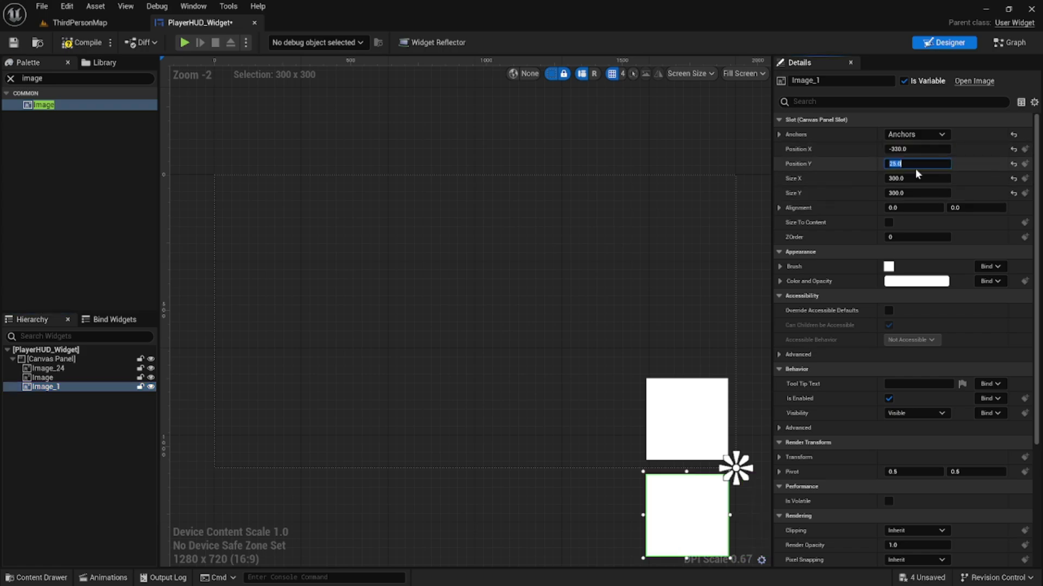
pyautogui.write('-330')
pyautogui.press('Return')
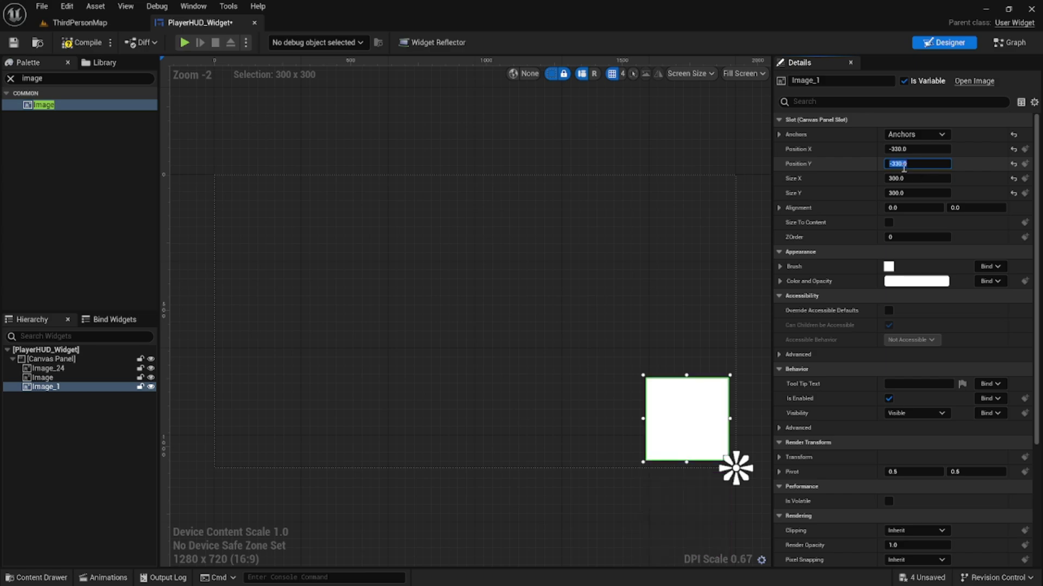
pyautogui.press('F2')
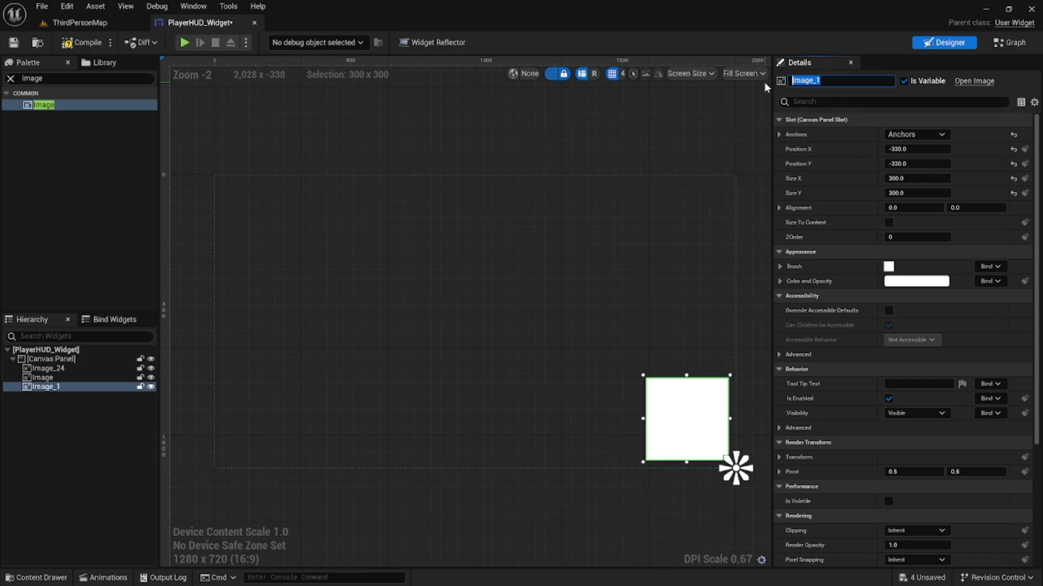
# Rename Image_1 to CompassOverlay, Image to DirectionIndicator, and Image_24 to MiniMap
pyautogui.write('CompassOverlay')
pyautogui.press('Return')
pyautogui.click(104, 377)
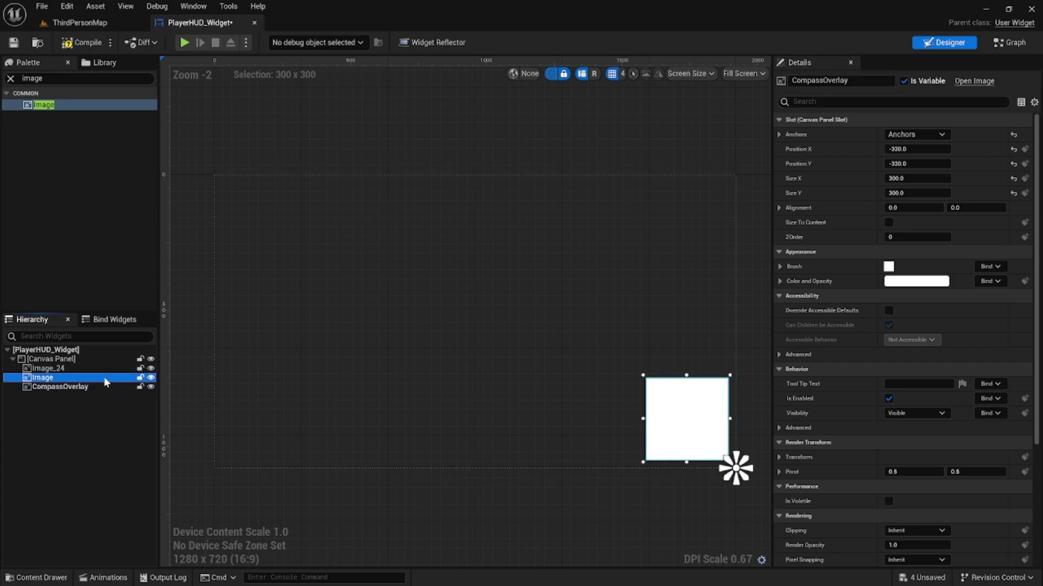
pyautogui.click(869, 82)
pyautogui.write('DirectionIndicat')
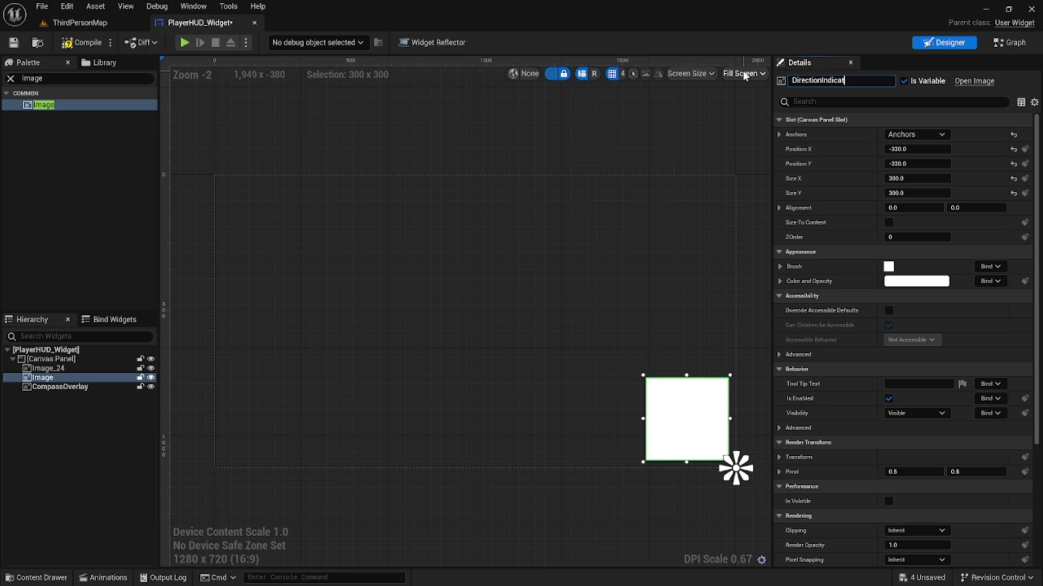
pyautogui.write('or')
pyautogui.press('Return')
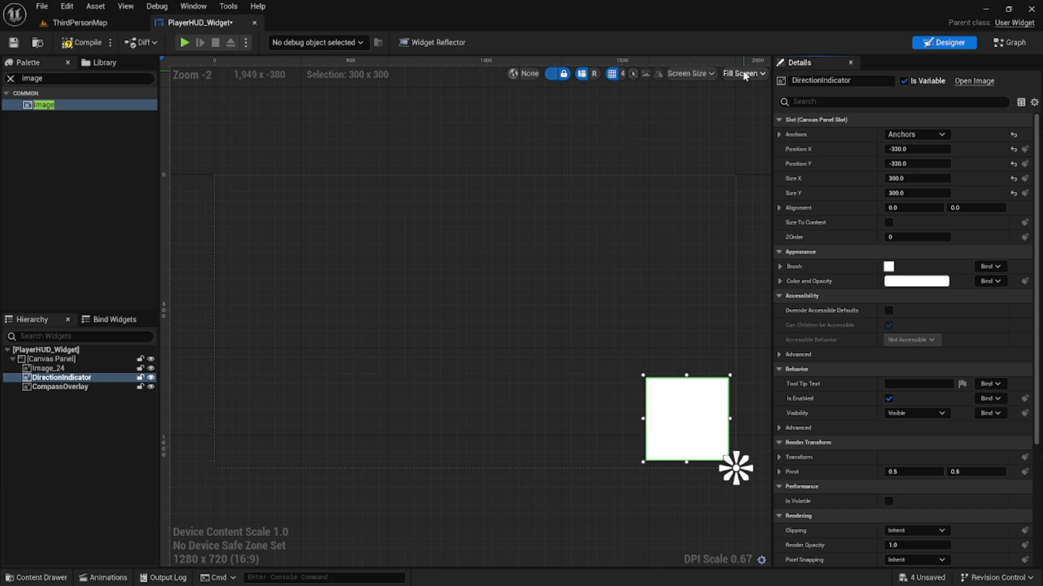
pyautogui.click(64, 370)
pyautogui.click(857, 80)
pyautogui.write('Mini')
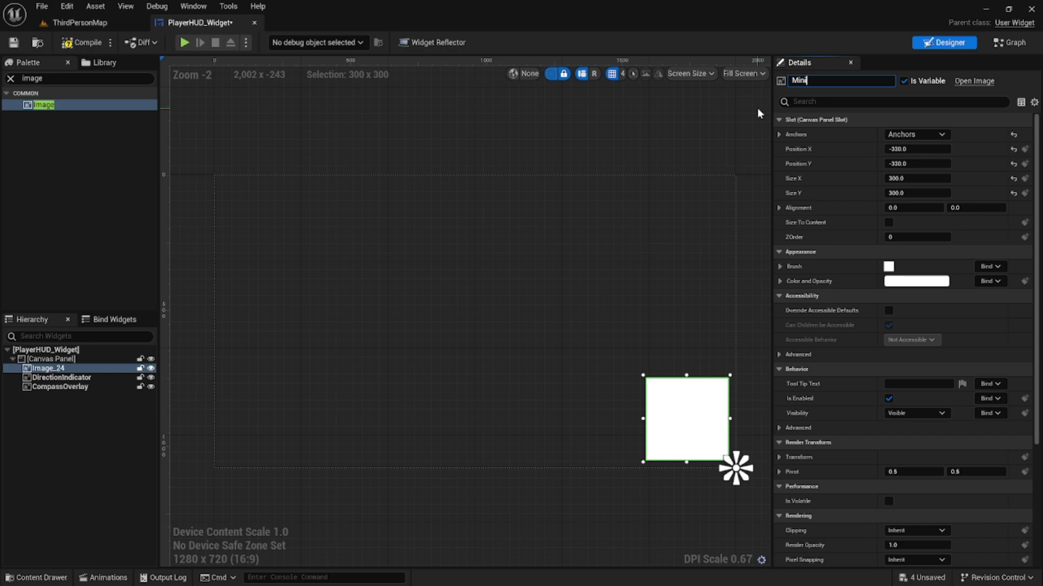
pyautogui.write('Map')
pyautogui.press('Return')
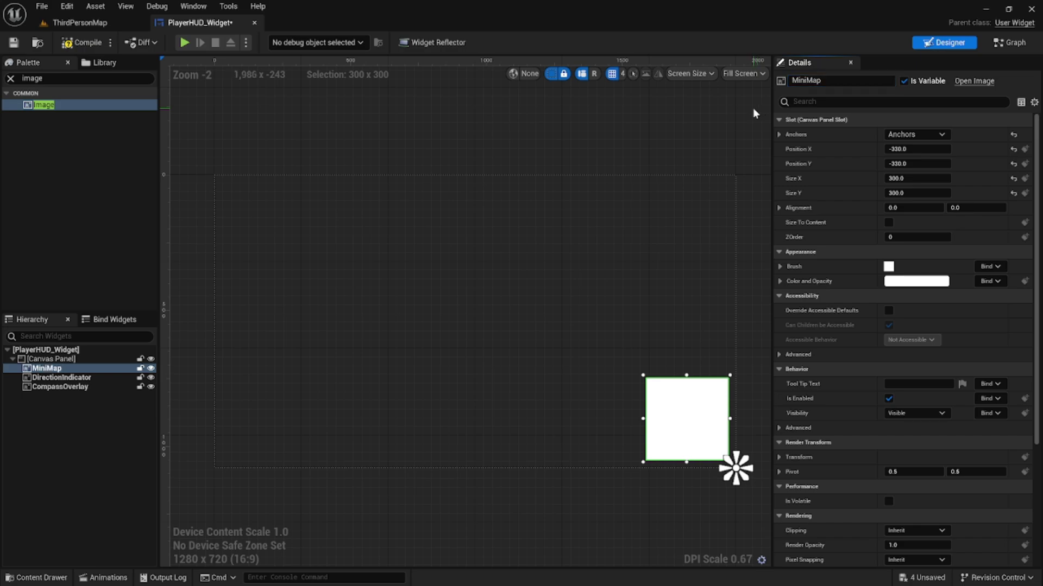
# Set CompassOverlay's brush image to the Overlay texture
pyautogui.click(61, 386)
pyautogui.click(780, 266)
pyautogui.click(934, 281)
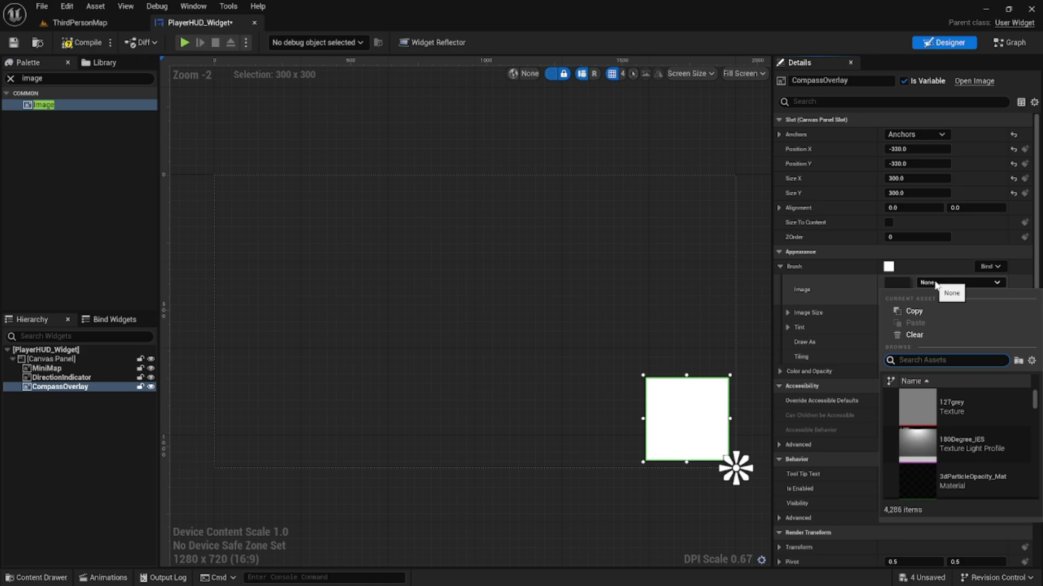
pyautogui.write('compa')
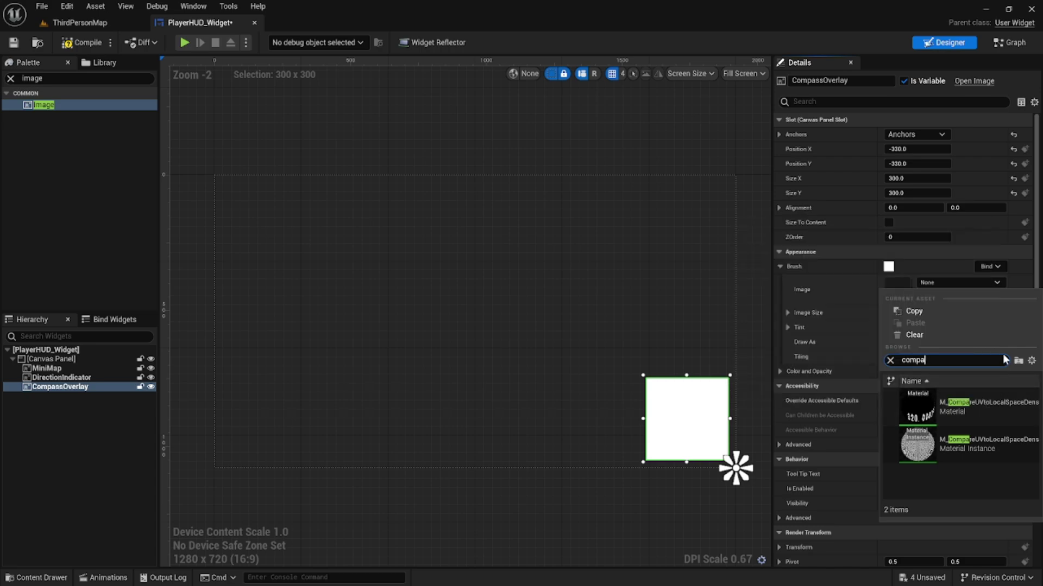
pyautogui.press('BackSpace')
pyautogui.press('BackSpace')
pyautogui.press('BackSpace')
pyautogui.press('BackSpace')
pyautogui.press('BackSpace')
pyautogui.write('over')
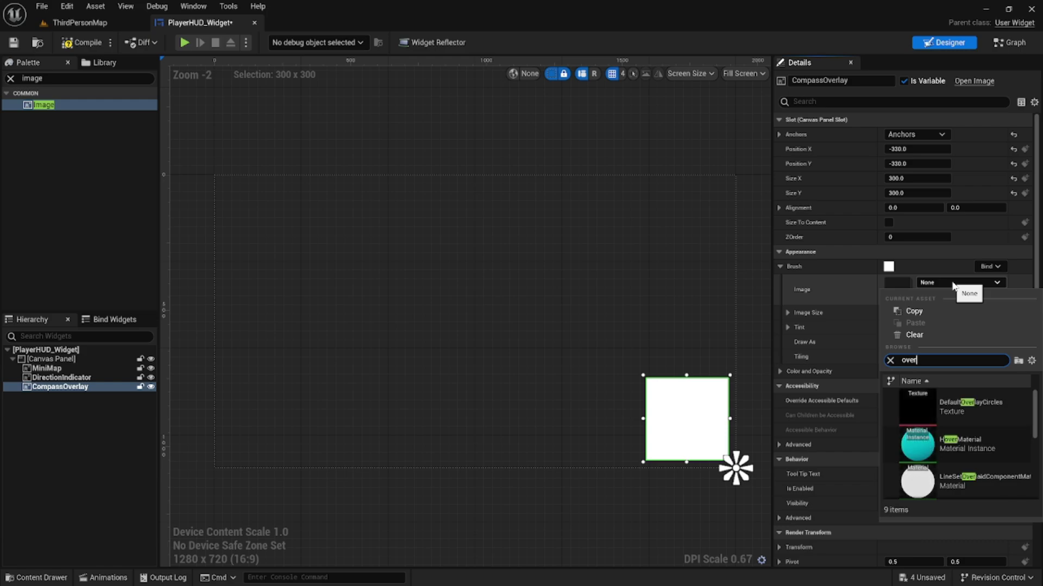
pyautogui.write('la')
pyautogui.scroll(-2, 982, 404)
pyautogui.click(987, 447)
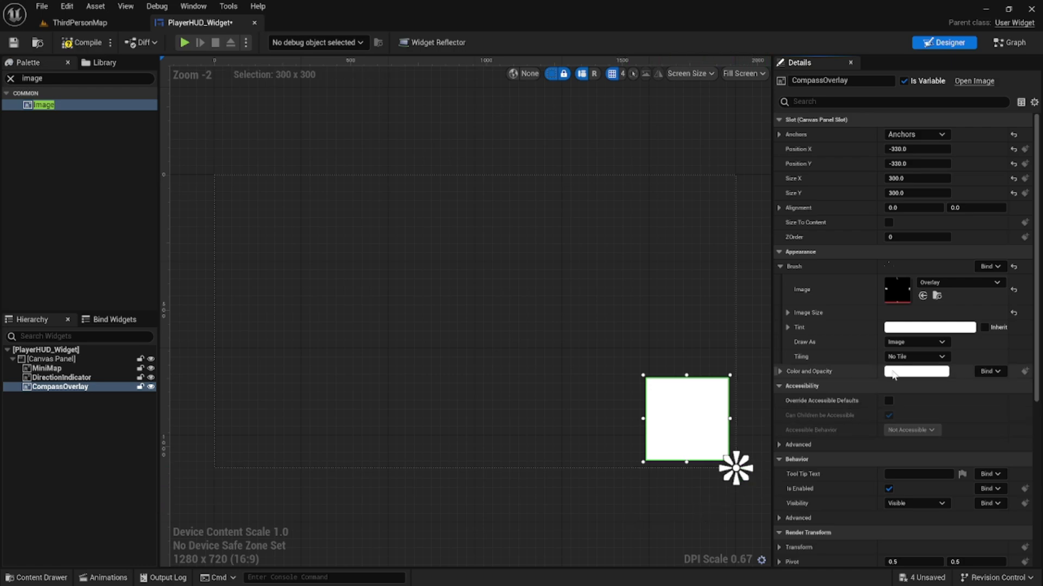
pyautogui.click(650, 525)
# Set DirectionIndicator's brush image to the DirectionIndicator texture
pyautogui.click(73, 379)
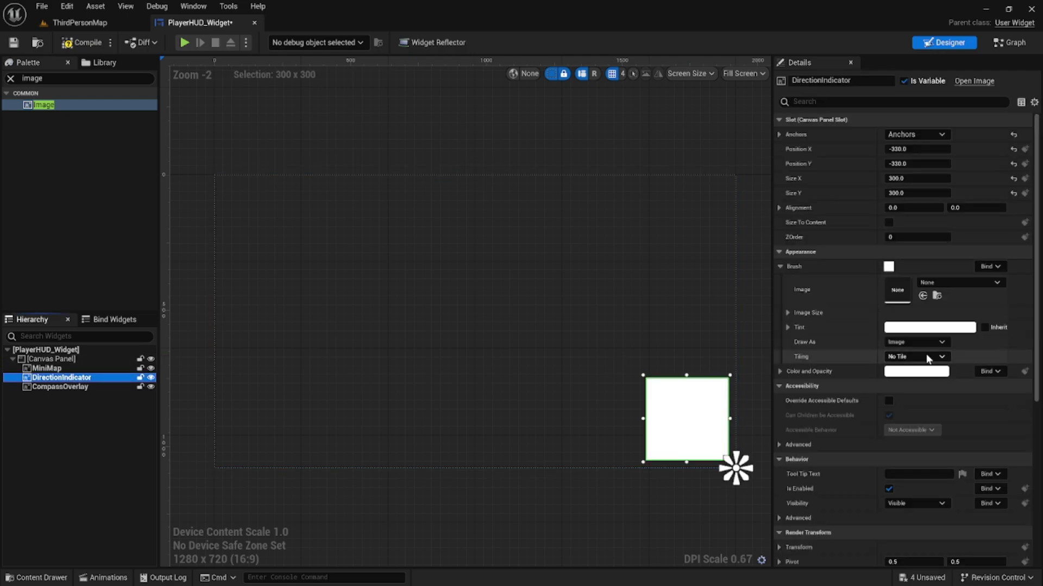
pyautogui.click(944, 282)
pyautogui.write('indi')
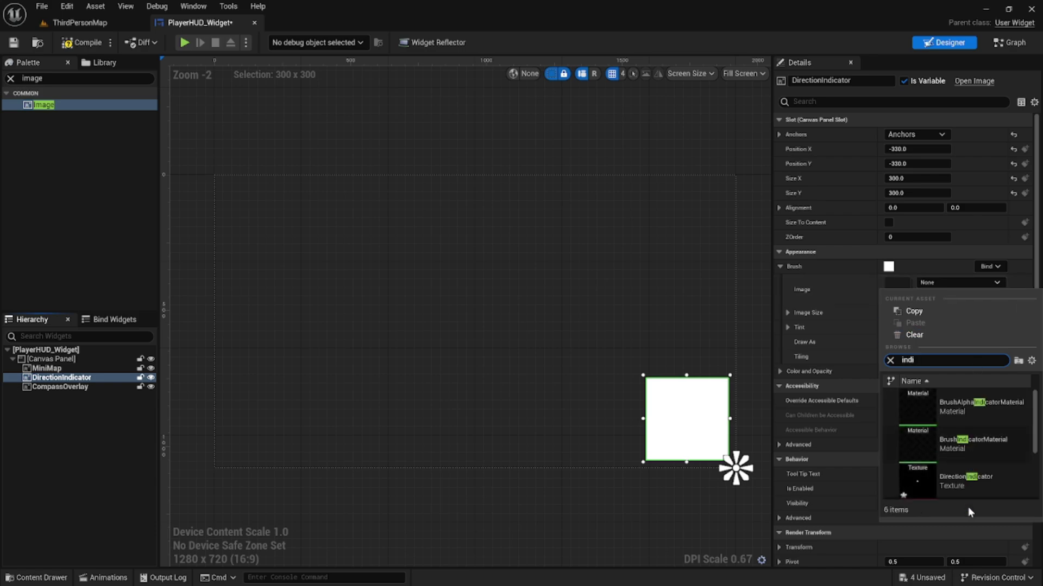
pyautogui.click(971, 484)
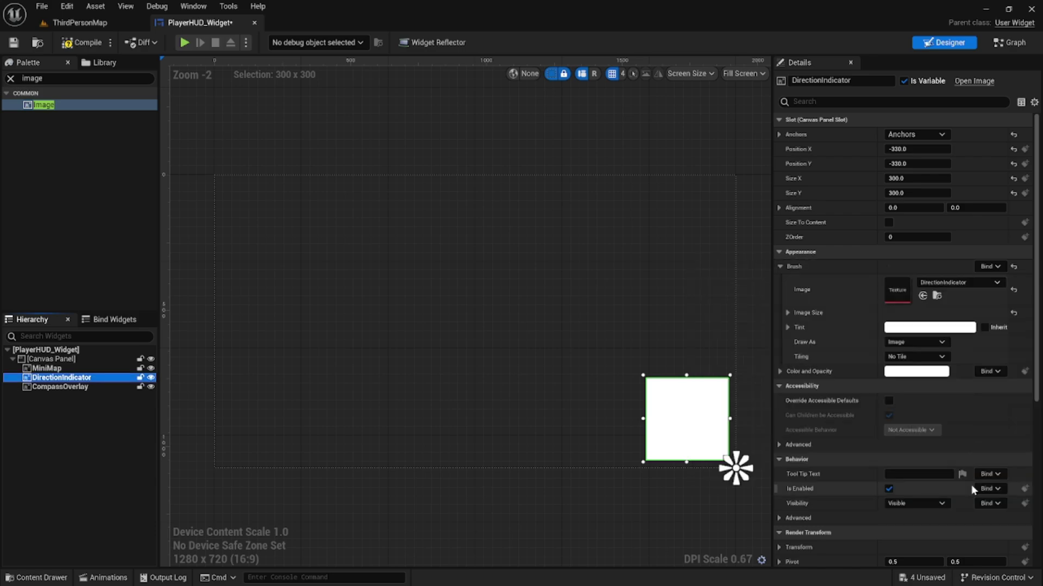
# Tint the MiniMap image light blue
pyautogui.click(54, 368)
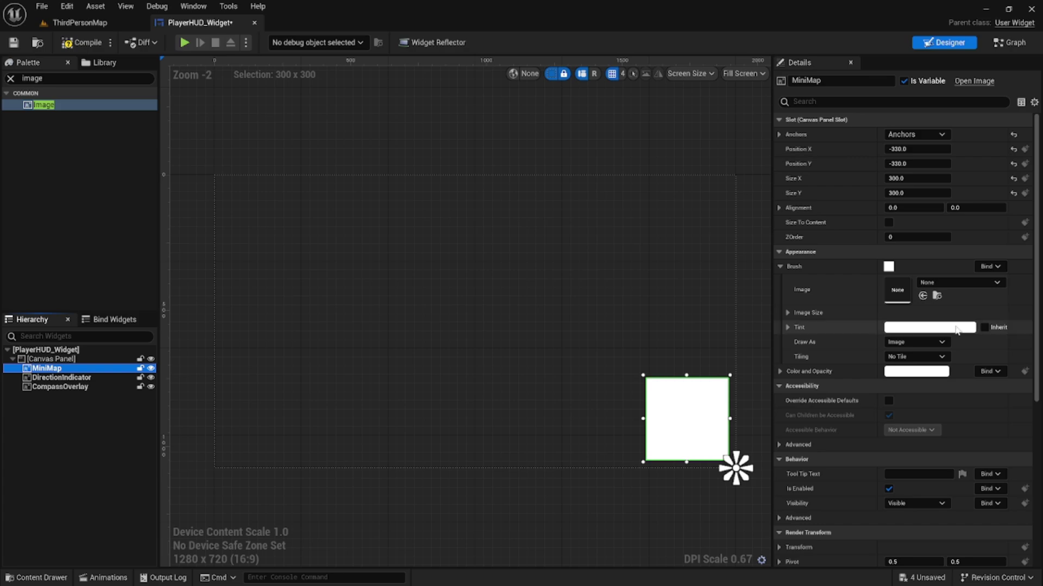
pyautogui.click(957, 328)
pyautogui.moveTo(795, 387); pyautogui.dragTo(741, 378)
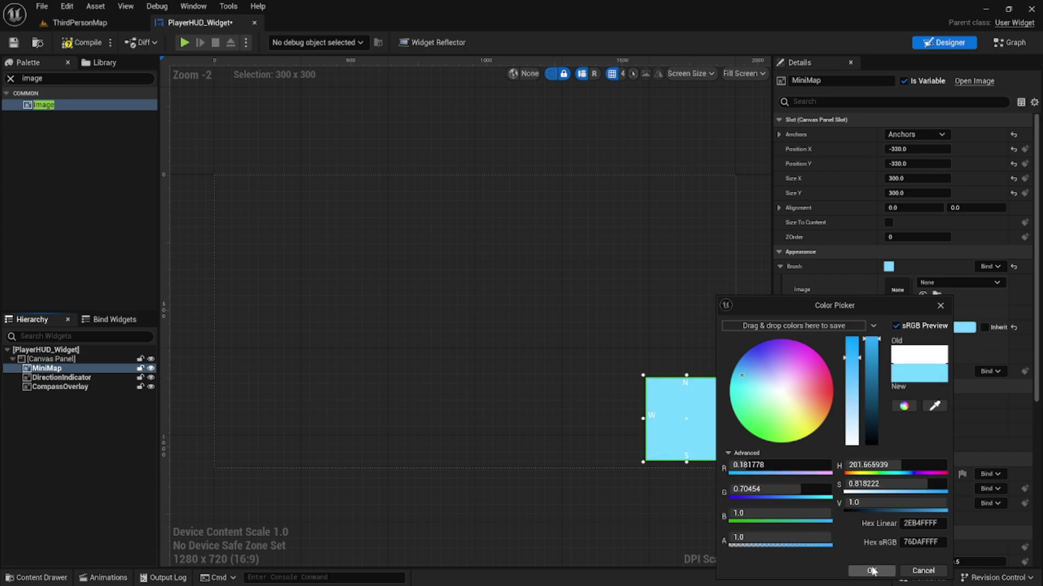
pyautogui.click(871, 570)
# Open BP_ThirdPersonCharacter from the Blueprints folder in its Viewport view
pyautogui.click(648, 525)
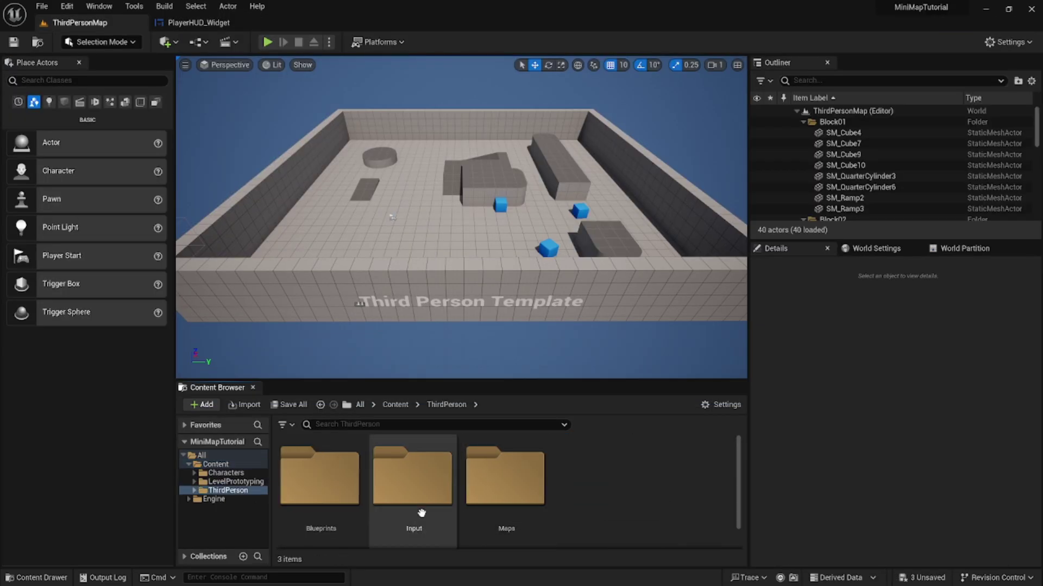
pyautogui.click(322, 504)
pyautogui.doubleClick(322, 504)
pyautogui.click(315, 505)
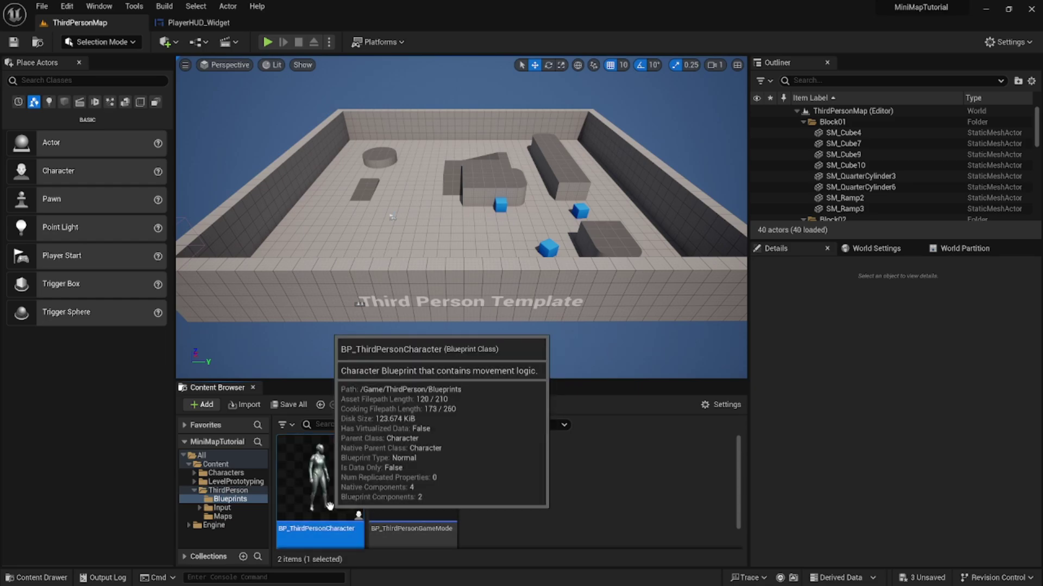
pyautogui.doubleClick(314, 505)
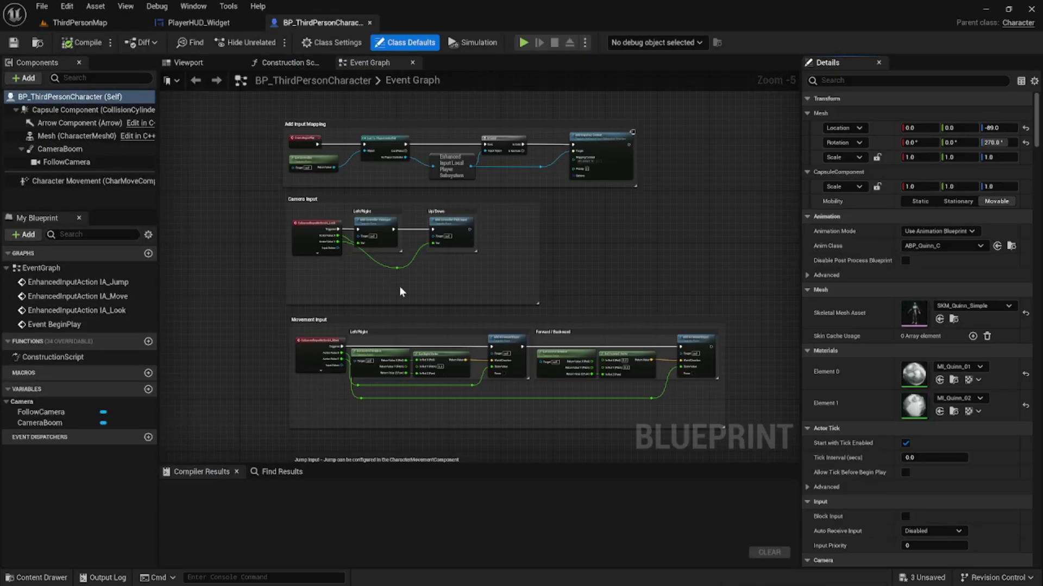
pyautogui.click(187, 62)
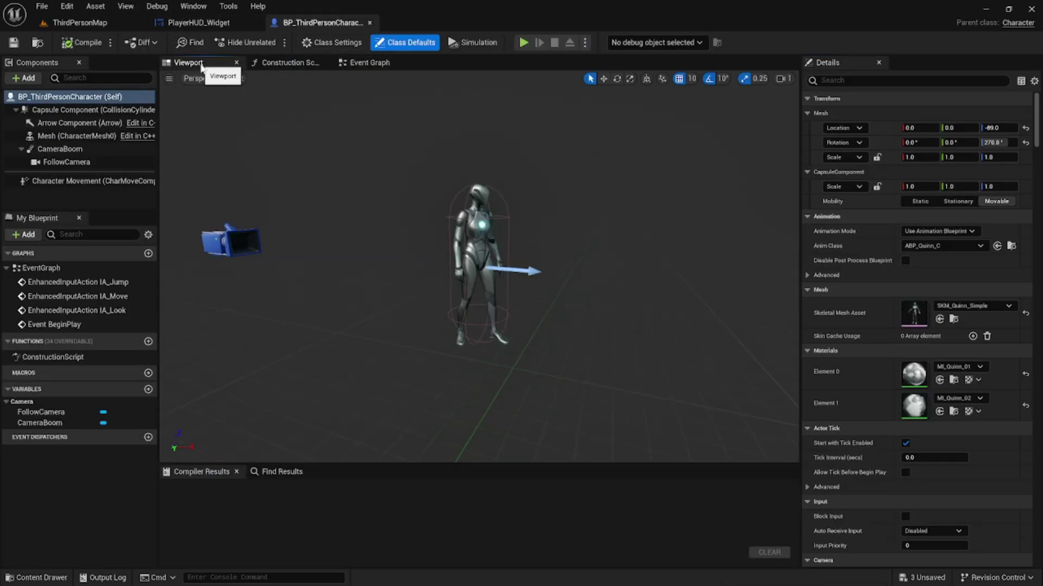
# Add a Spring Arm with a Scene Capture Component 2D beneath it
pyautogui.click(27, 78)
pyautogui.write('sp')
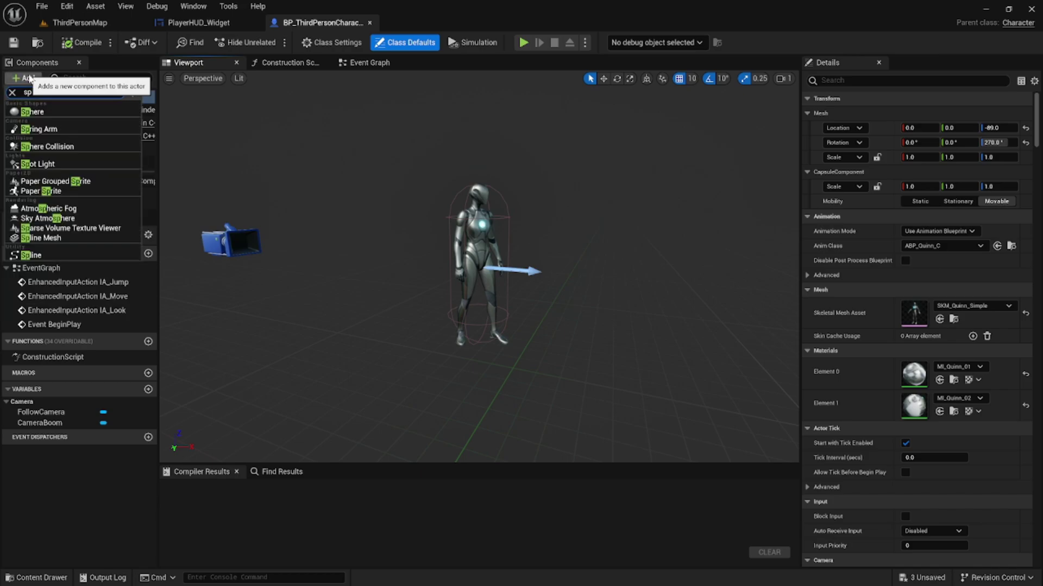
pyautogui.write('ring')
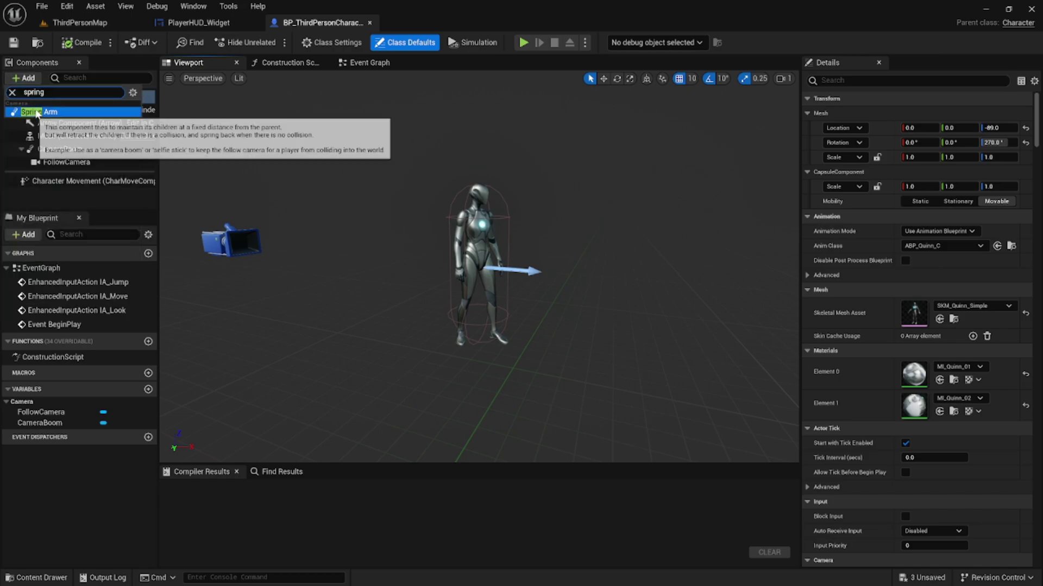
pyautogui.click(44, 112)
pyautogui.click(26, 78)
pyautogui.write('2d')
pyautogui.click(60, 111)
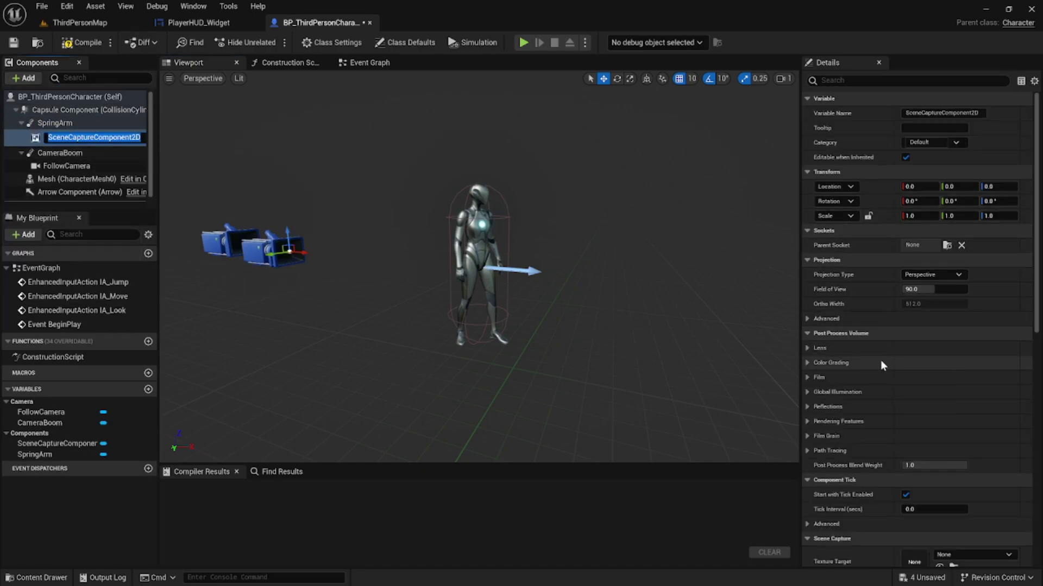
# Rotate the SpringArm to point straight down over the character
pyautogui.click(83, 124)
pyautogui.press('e')
pyautogui.moveTo(499, 251); pyautogui.dragTo(478, 305)
pyautogui.moveTo(521, 215); pyautogui.dragTo(660, 207, button='right')
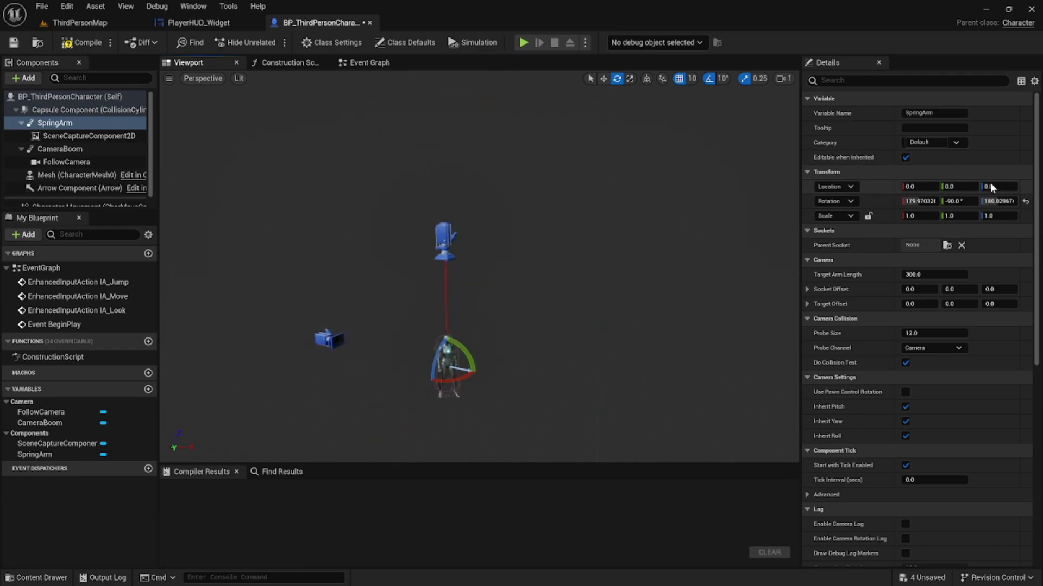
# Set the SpringArm's Target Arm Length to 600
pyautogui.click(926, 274)
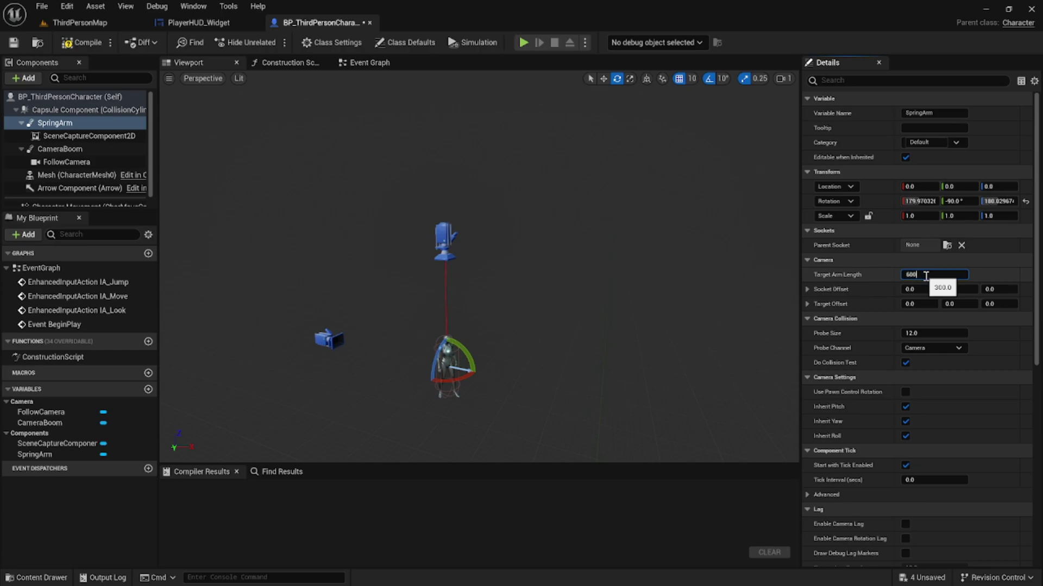
pyautogui.press('Return')
pyautogui.click(594, 278)
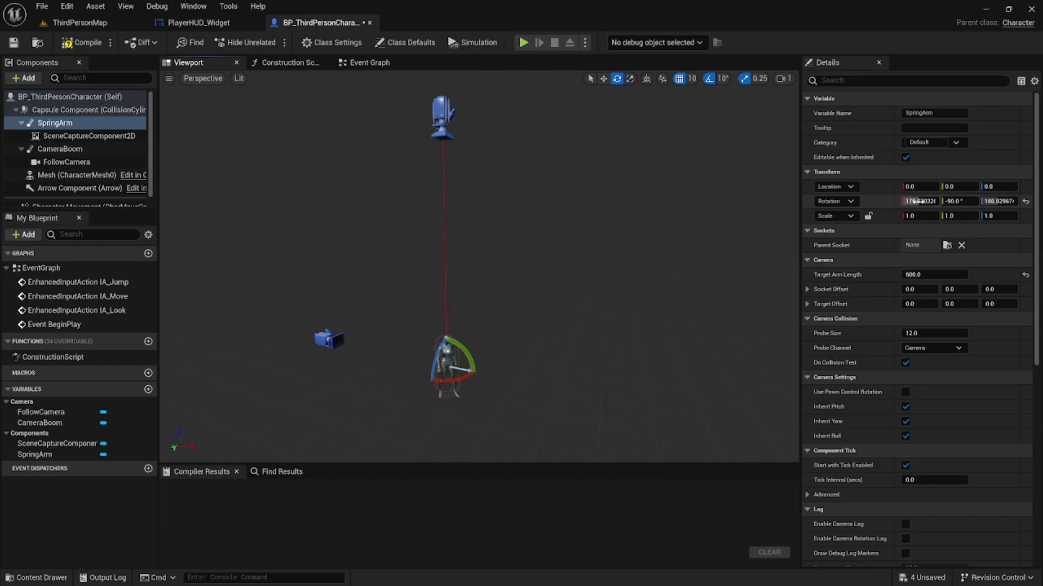
pyautogui.click(924, 202)
pyautogui.click(645, 246)
pyautogui.click(87, 136)
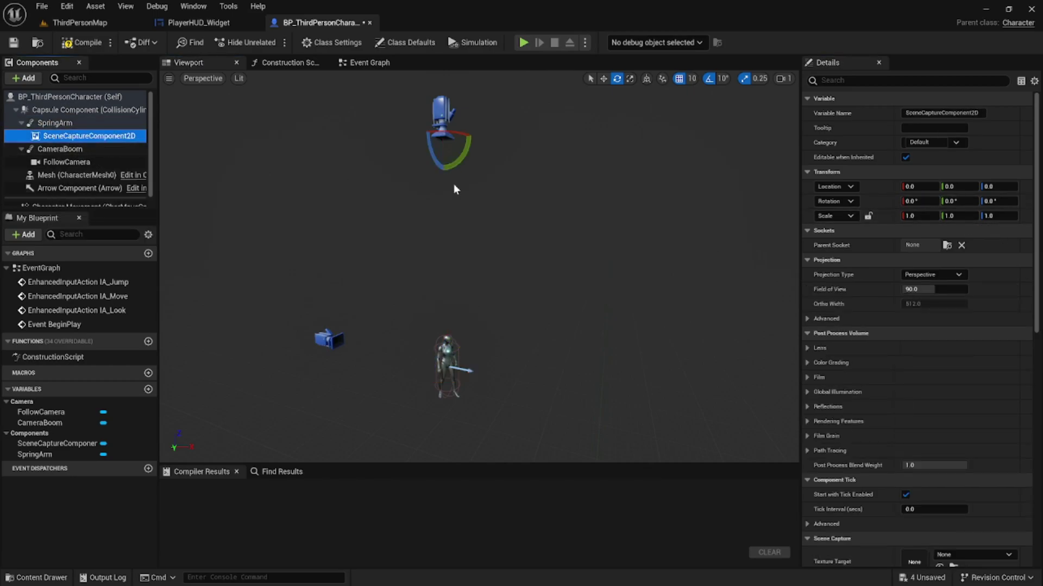
# Compile and set the capture's Texture Target to a new render target MiniMap_RT
pyautogui.click(76, 42)
pyautogui.scroll(-3, 976, 285)
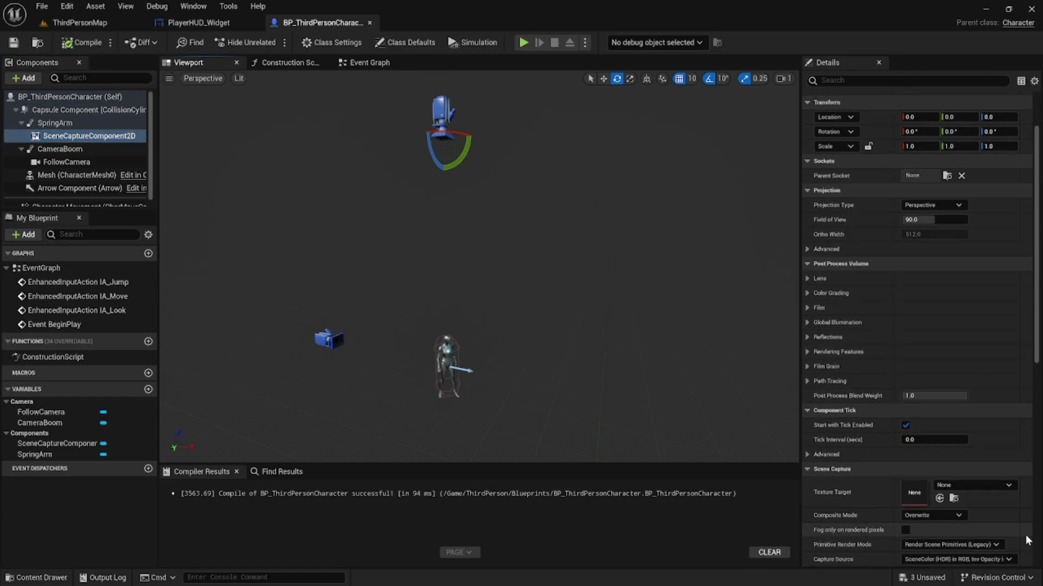
pyautogui.scroll(-1, 973, 513)
pyautogui.click(966, 451)
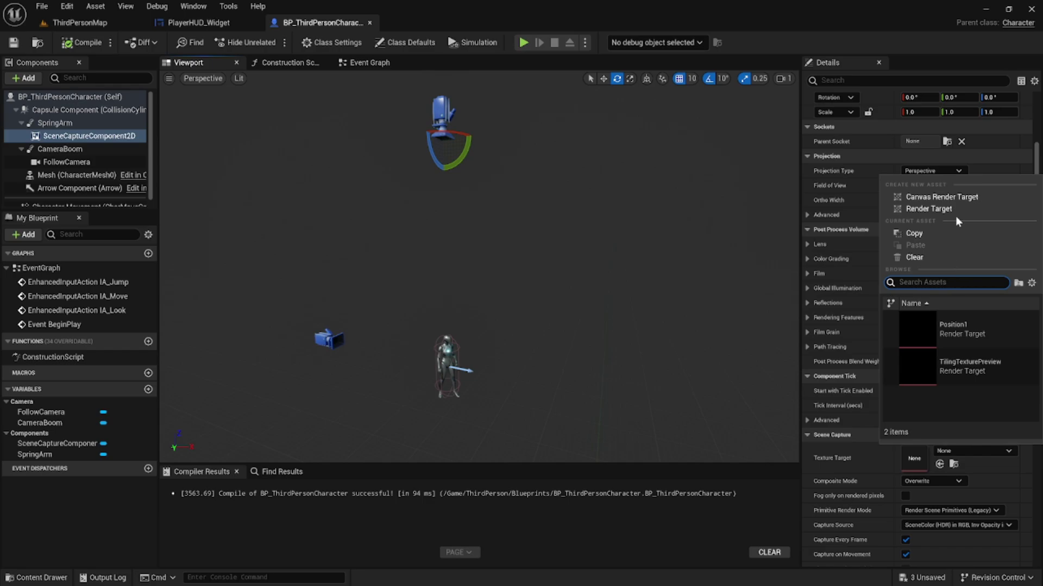
pyautogui.click(929, 209)
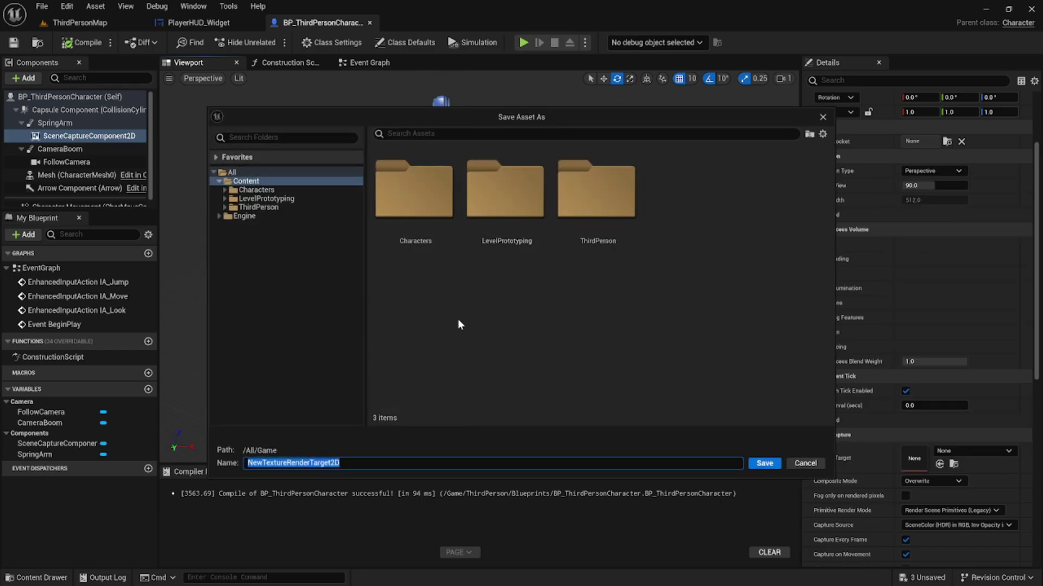
pyautogui.write('MiniMap_RT')
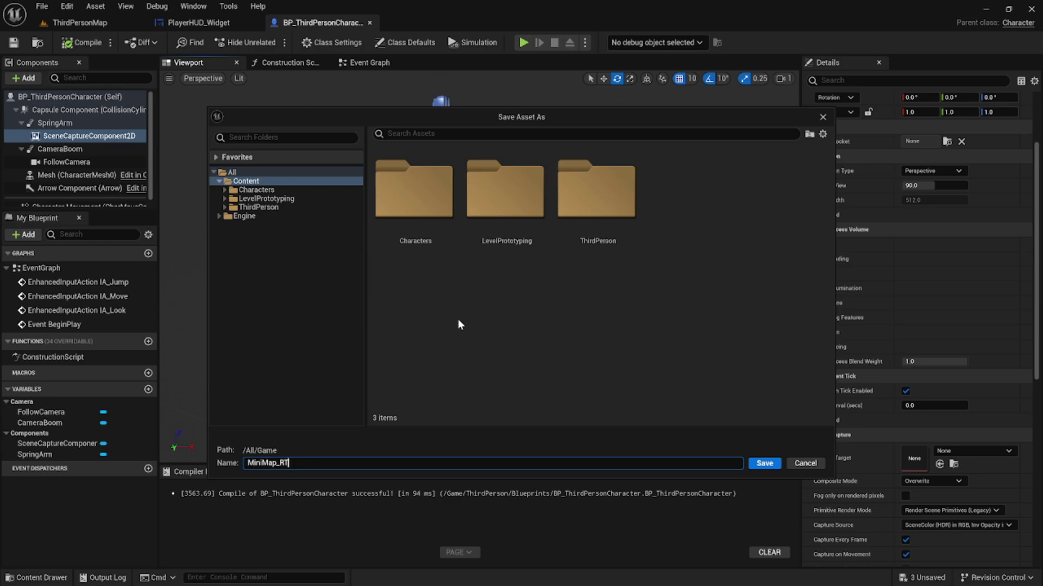
pyautogui.press('Return')
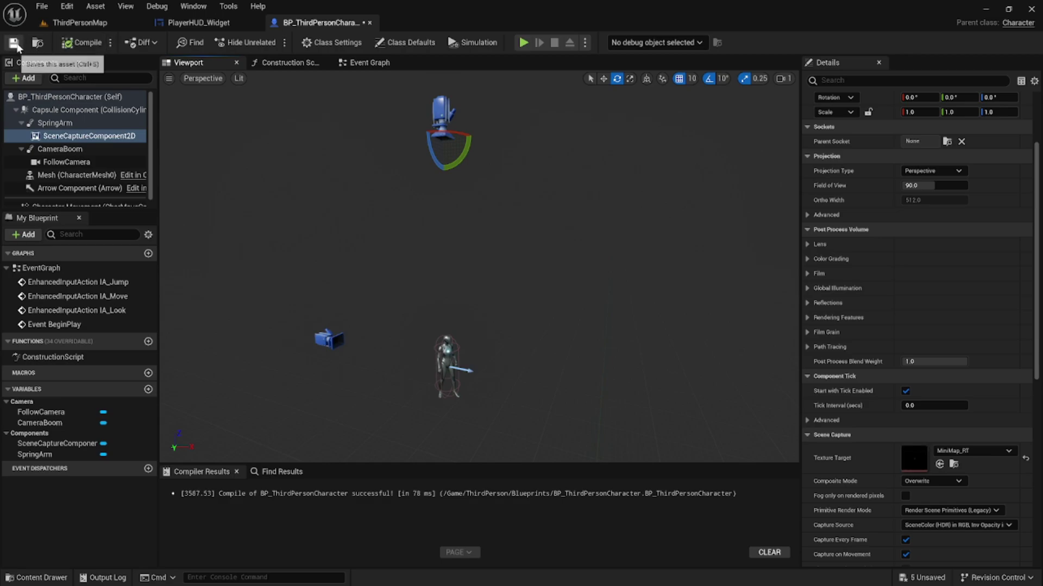
# Switch back to the ThirdPersonMap level editor
pyautogui.click(80, 23)
pyautogui.scroll(-3, 499, 521)
pyautogui.scroll(1, 499, 526)
# Create MiniMap_RT_Mat from the MiniMap_RT render target and open it in the material editor
pyautogui.click(451, 480)
pyautogui.rightClick(450, 481)
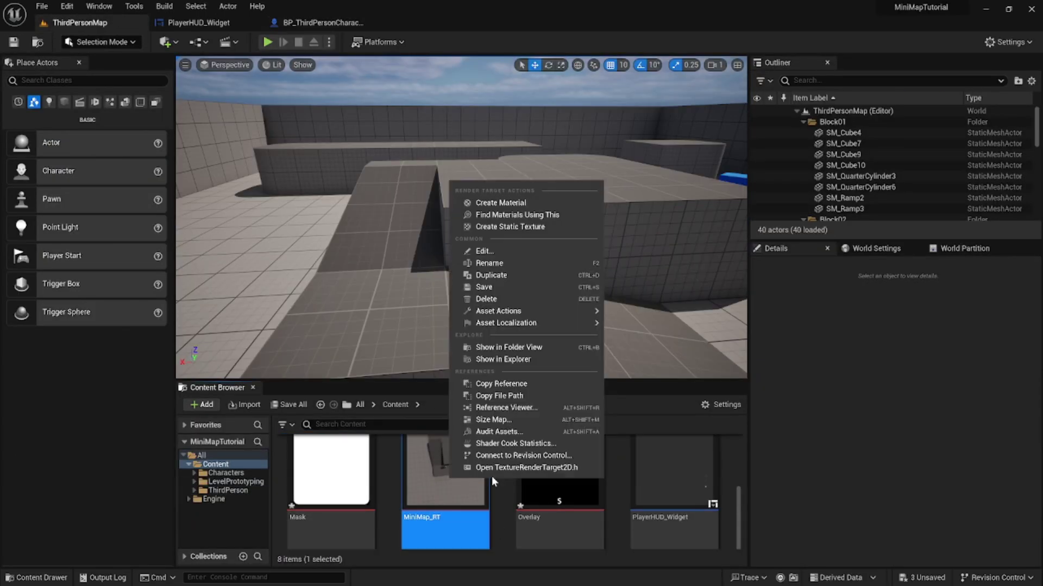
pyautogui.click(533, 202)
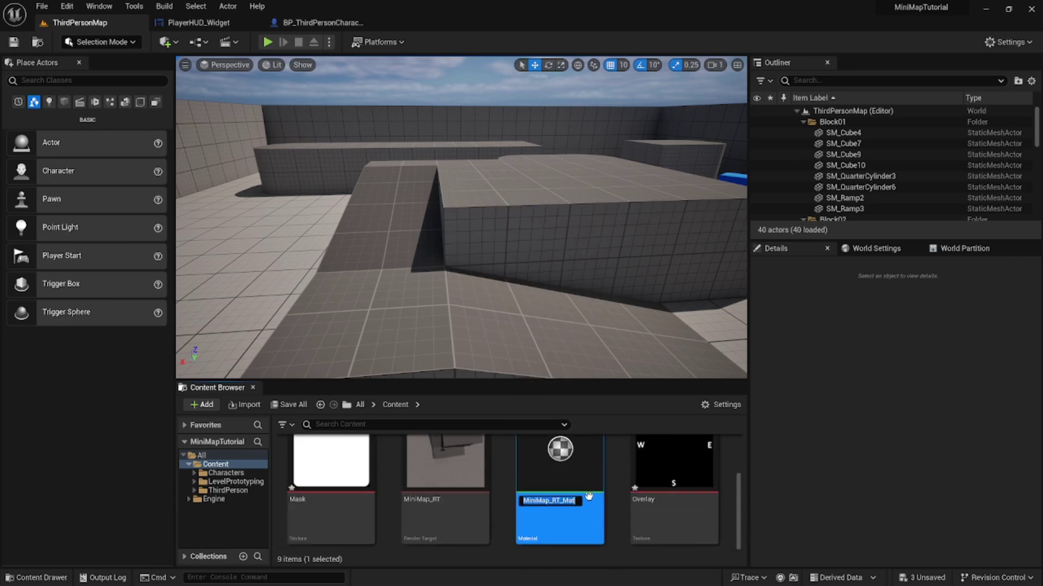
pyautogui.press('Return')
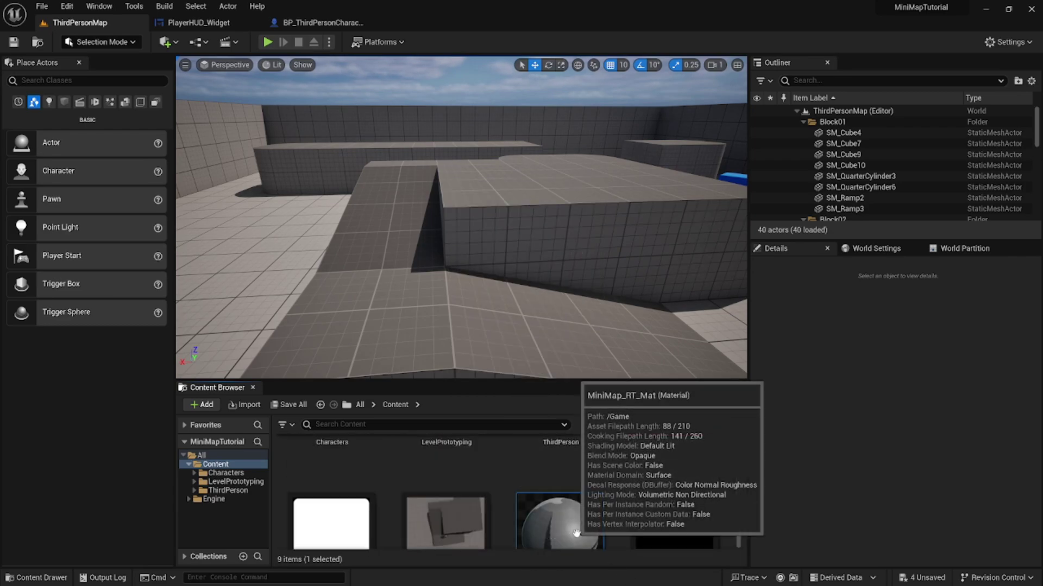
pyautogui.doubleClick(576, 533)
pyautogui.moveTo(562, 181); pyautogui.dragTo(340, 184)
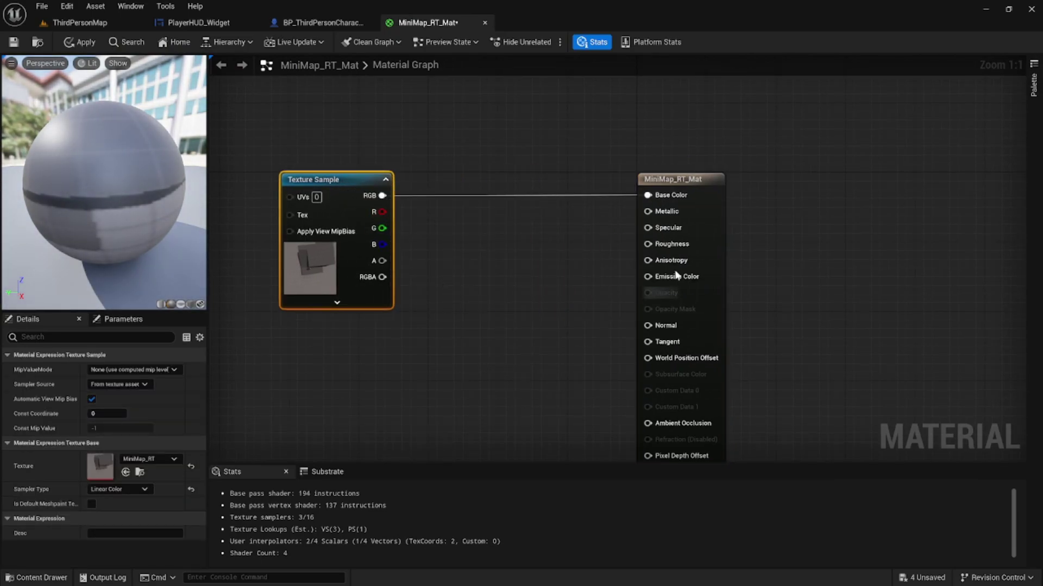
# Set MiniMap_RT_Mat's Material Domain to User Interface and wire the MiniMap_RT sample's RGB into Final Color
pyautogui.click(717, 178)
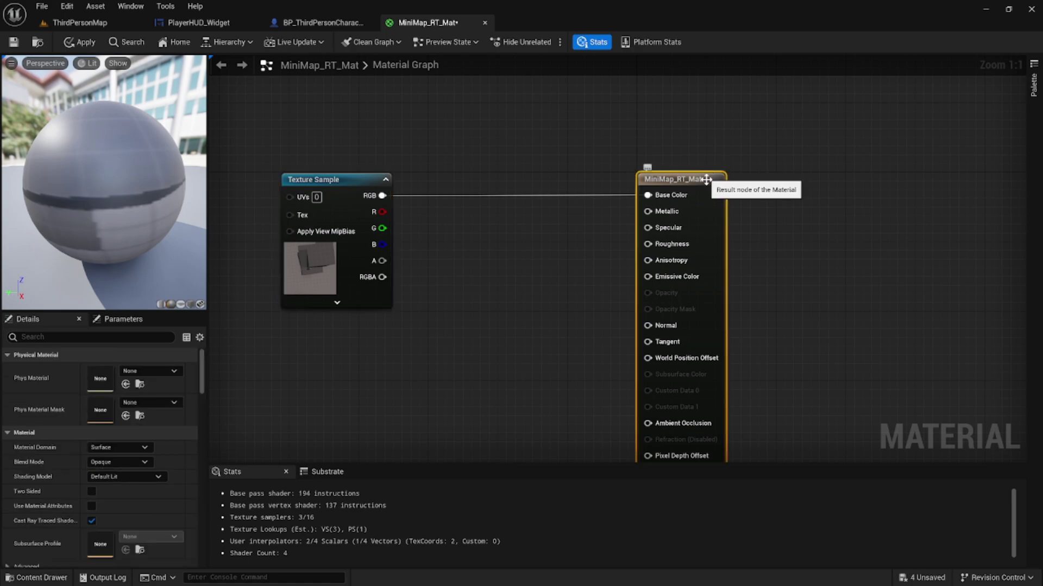
pyautogui.click(145, 447)
pyautogui.click(135, 507)
pyautogui.moveTo(382, 195); pyautogui.dragTo(665, 197)
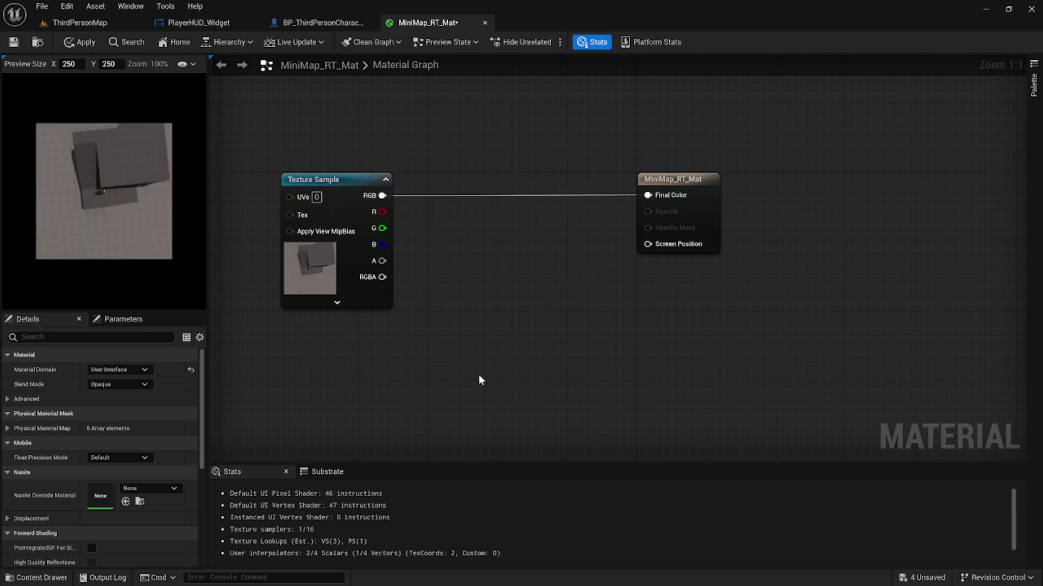
pyautogui.moveTo(505, 333); pyautogui.dragTo(542, 402, button='right')
# Add a light cyan Vector Parameter named Color above the texture sample
pyautogui.rightClick(350, 153)
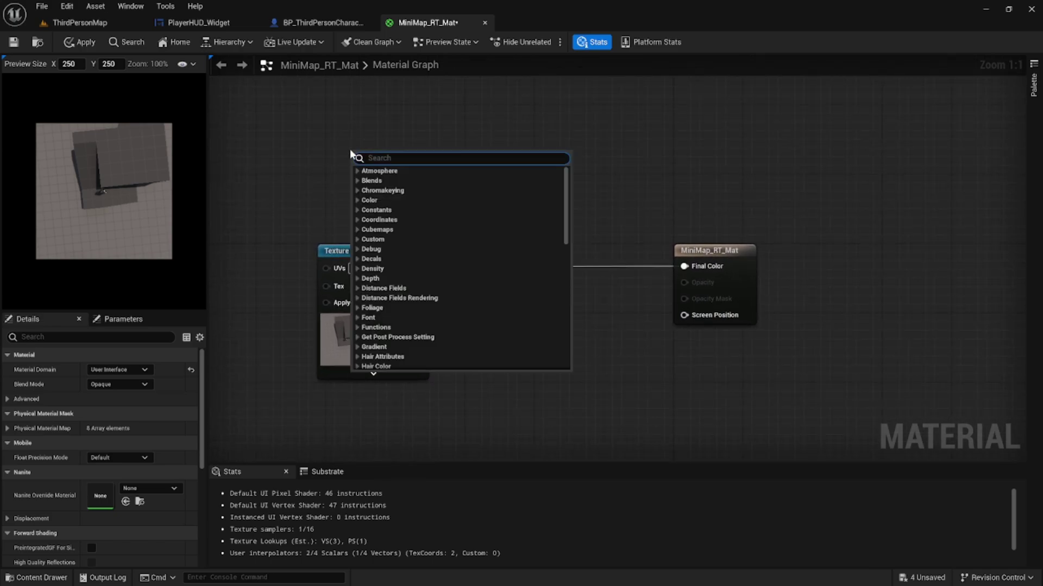
pyautogui.write('vect')
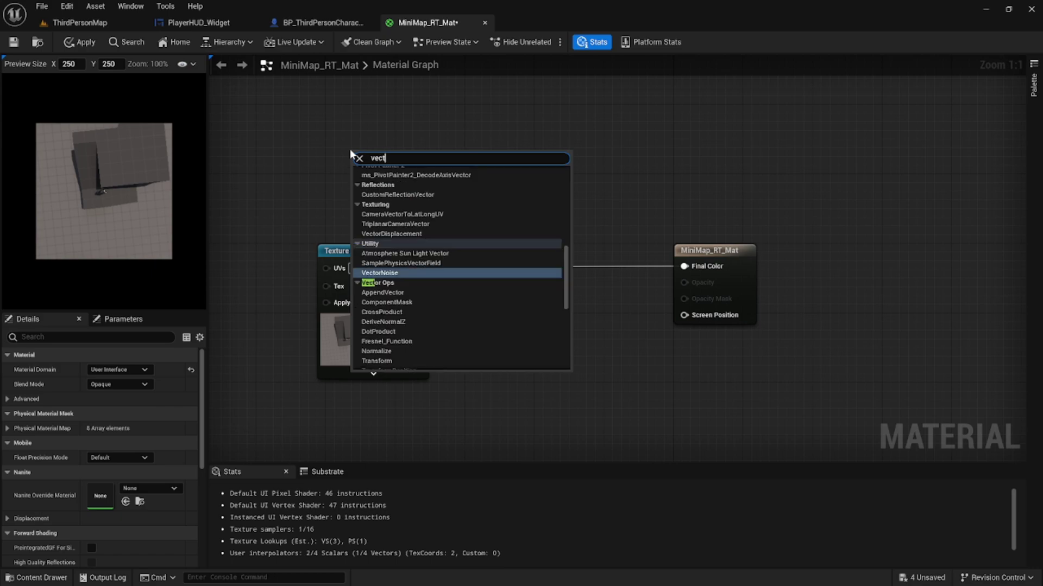
pyautogui.write('or param')
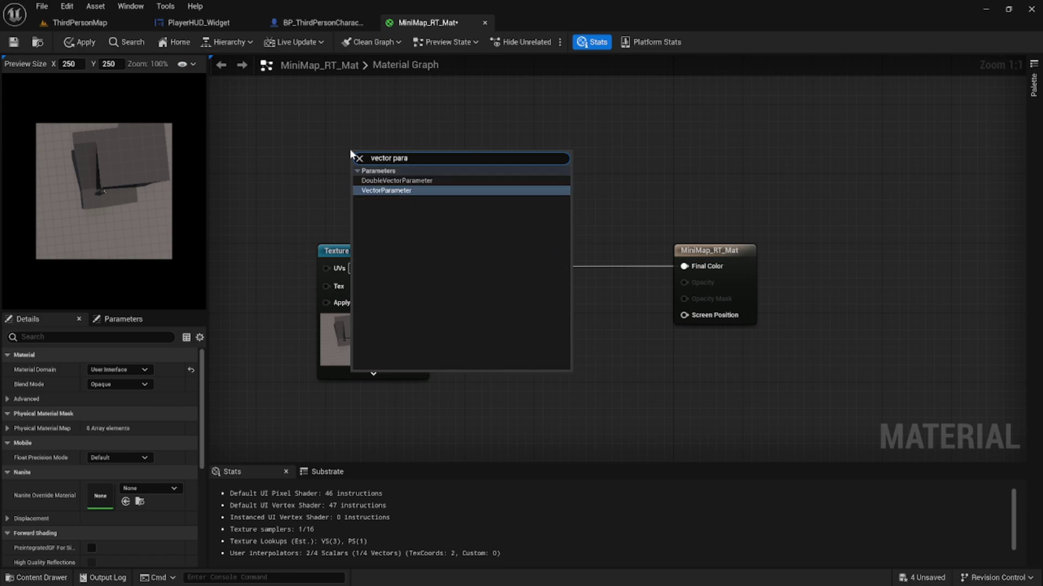
pyautogui.press('Return')
pyautogui.moveTo(351, 154); pyautogui.dragTo(332, 149)
pyautogui.doubleClick(347, 151)
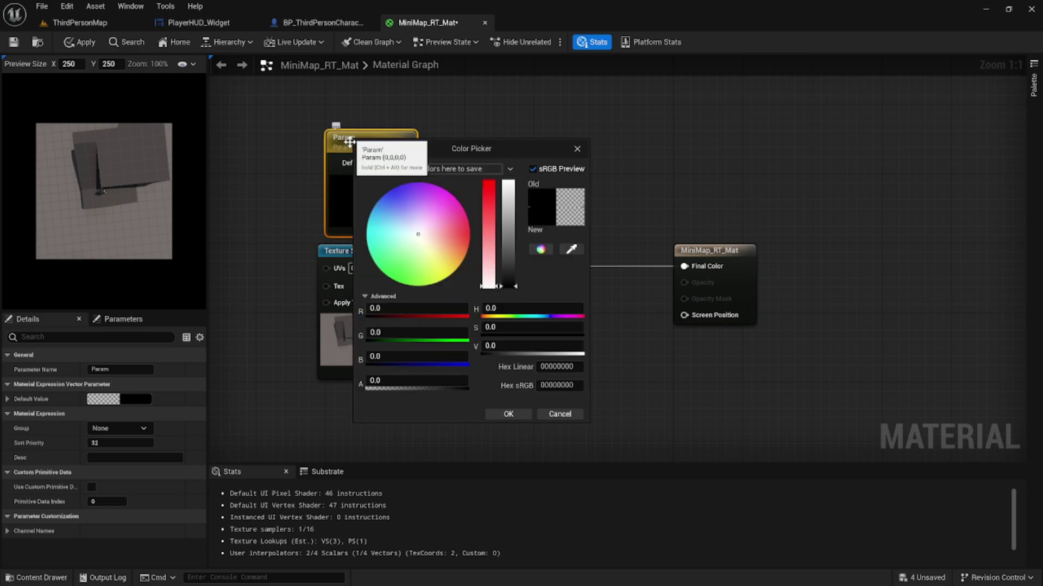
pyautogui.moveTo(444, 218); pyautogui.dragTo(382, 237)
pyautogui.click(527, 416)
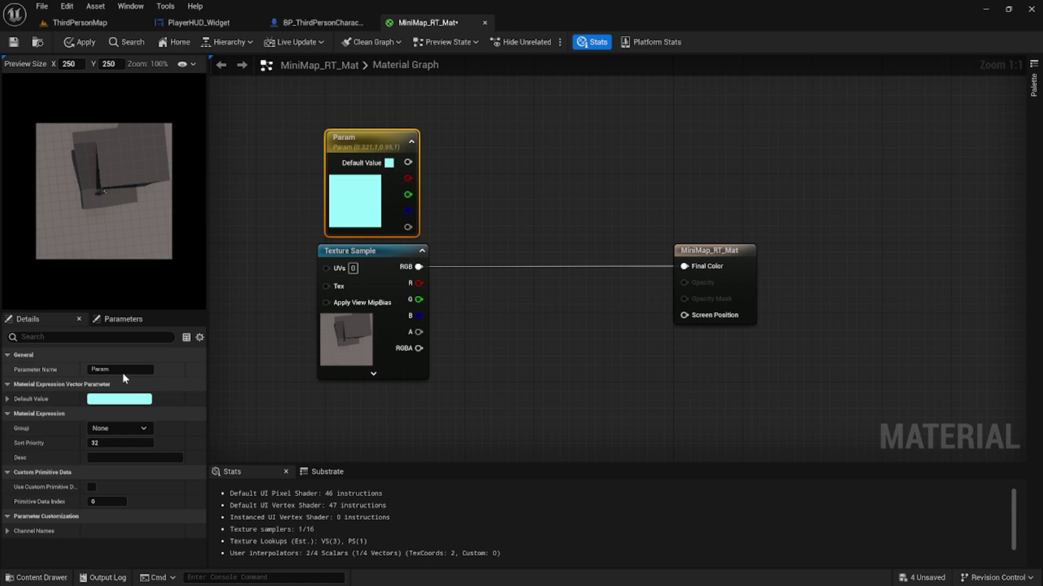
pyautogui.moveTo(123, 369); pyautogui.dragTo(64, 369)
pyautogui.write('Color')
pyautogui.press('Return')
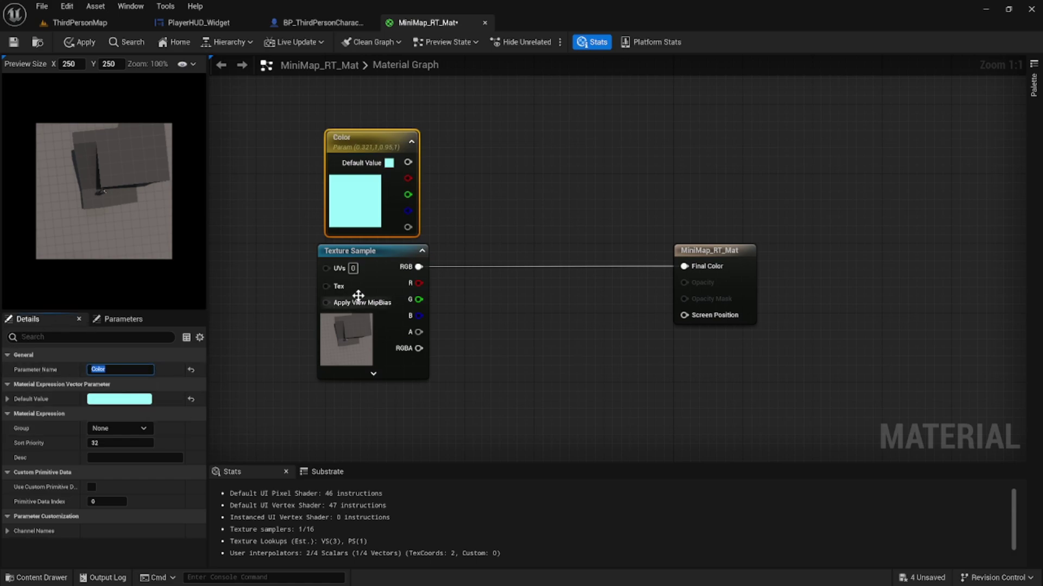
# Multiply Color by the texture sample's RGB and feed the result into Final Color
pyautogui.moveTo(408, 162); pyautogui.dragTo(496, 228)
pyautogui.write('multip')
pyautogui.press('Return')
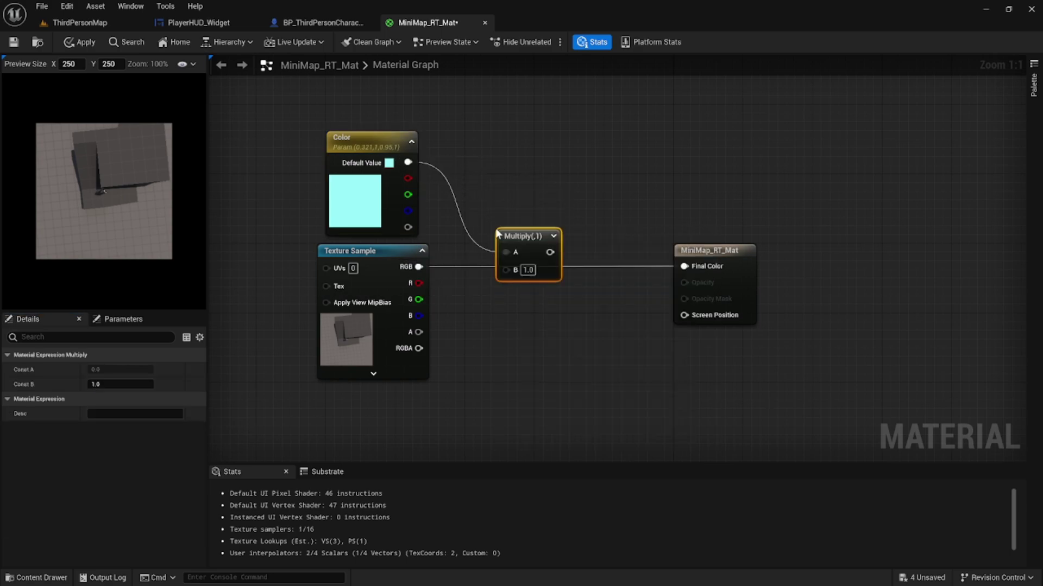
pyautogui.moveTo(418, 266); pyautogui.dragTo(684, 266)
pyautogui.moveTo(512, 241); pyautogui.dragTo(515, 247)
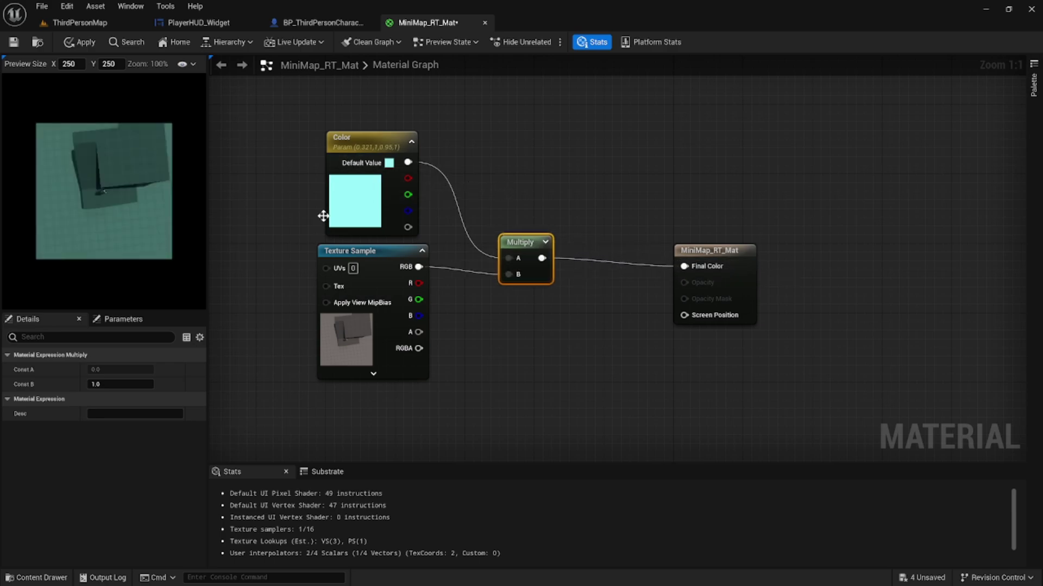
pyautogui.moveTo(688, 407); pyautogui.dragTo(717, 375, button='right')
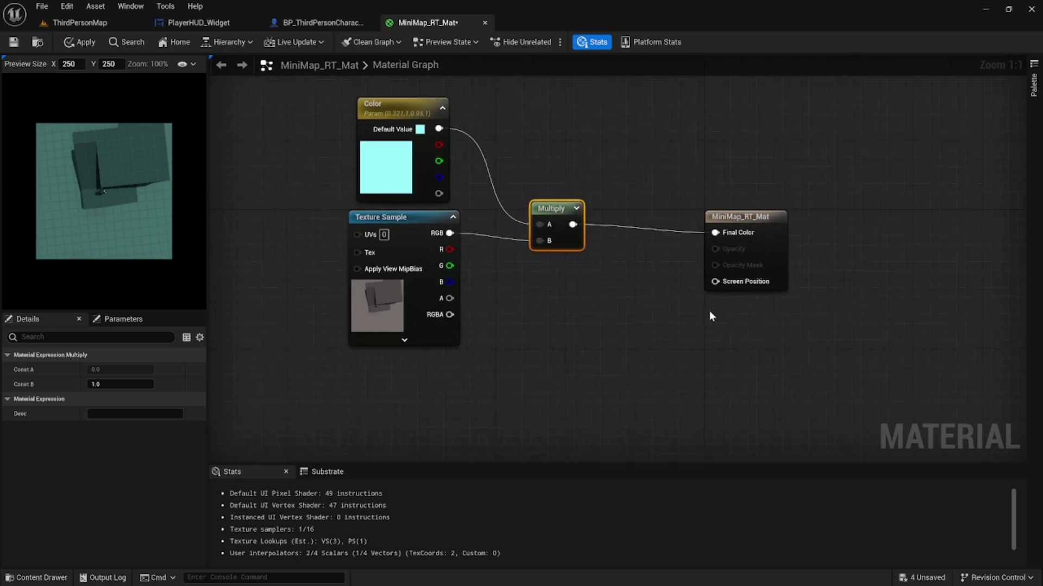
# Make the material Translucent with an Opacity scalar parameter of 0.9 wired into Opacity
pyautogui.click(739, 217)
pyautogui.click(116, 384)
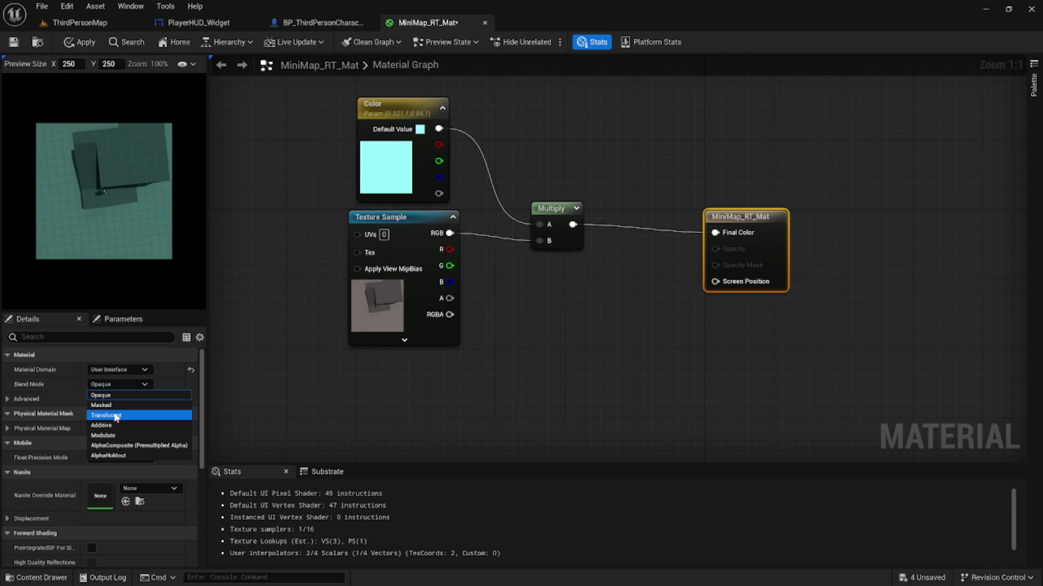
pyautogui.click(114, 413)
pyautogui.moveTo(715, 249); pyautogui.dragTo(573, 402)
pyautogui.write('scalar')
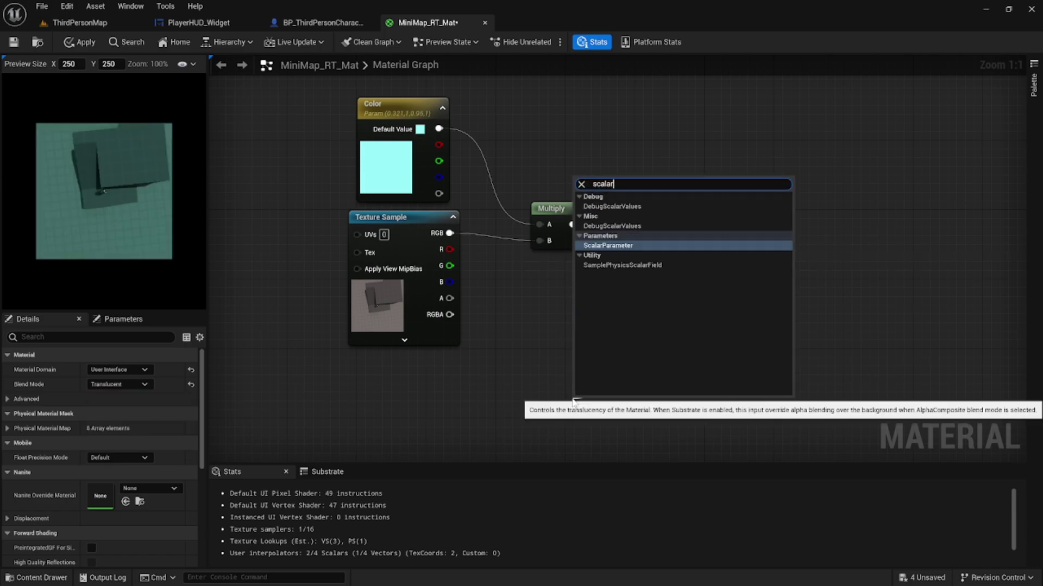
pyautogui.press('Return')
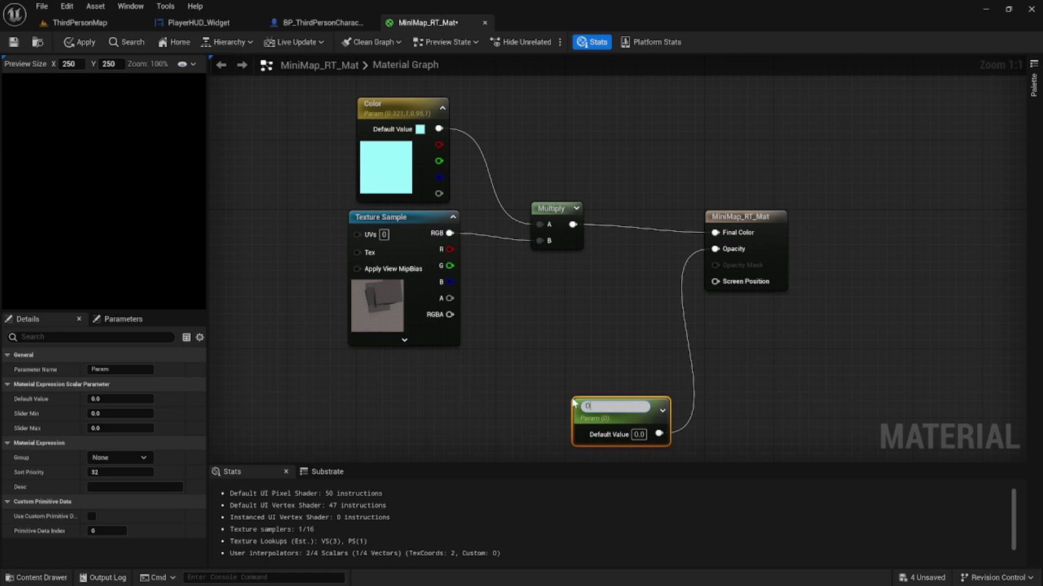
pyautogui.write('Opacity')
pyautogui.press('Return')
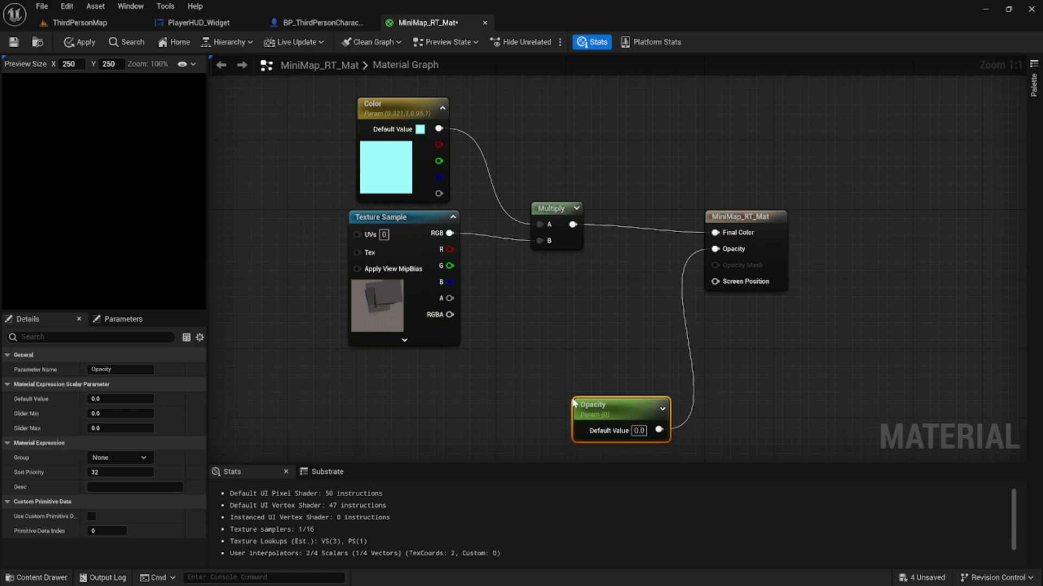
pyautogui.moveTo(636, 405); pyautogui.dragTo(560, 313)
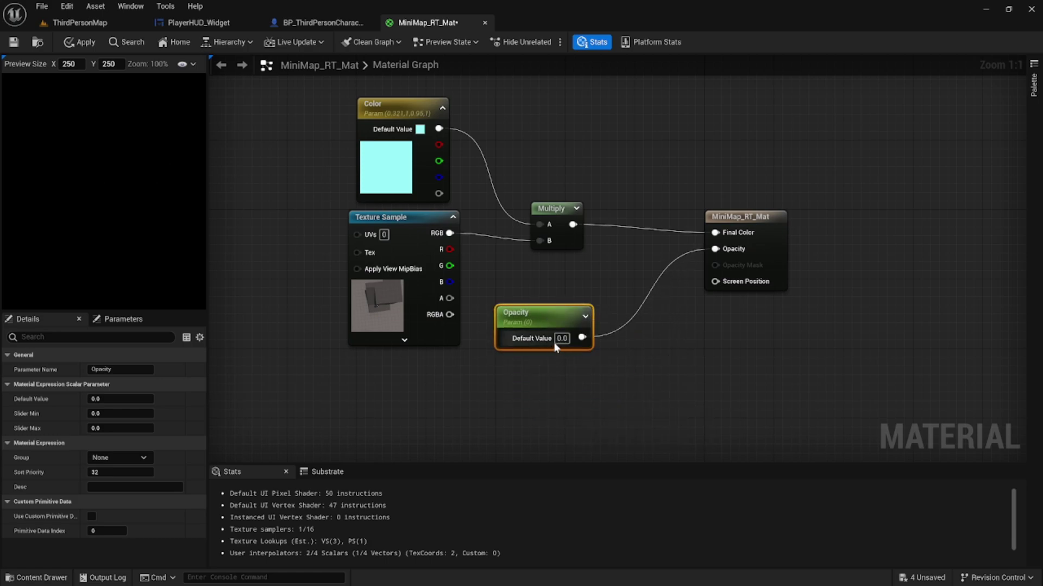
pyautogui.write('0.9')
pyautogui.press('Return')
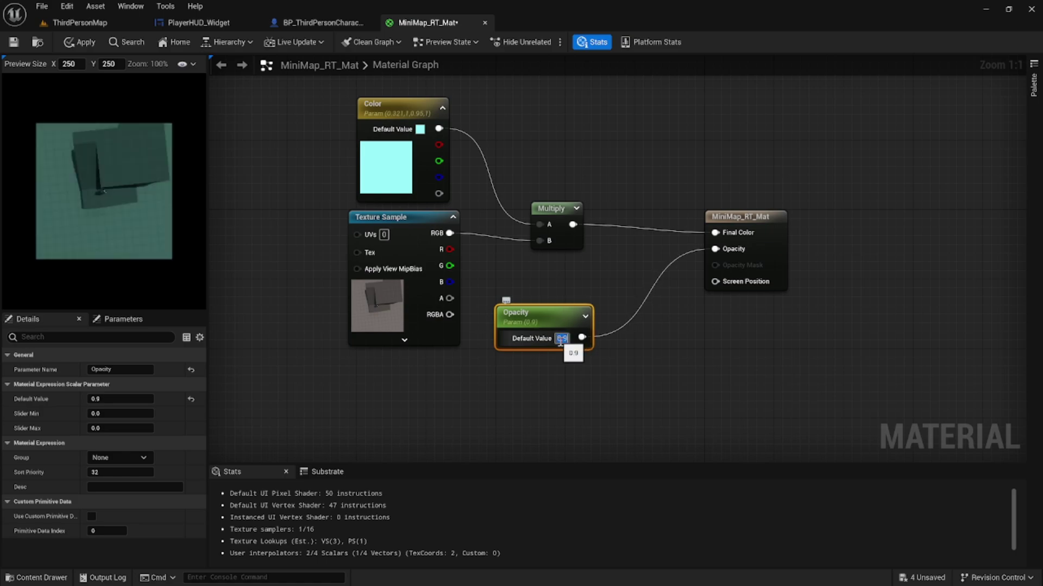
# Save MiniMap_RT_Mat and return to the PlayerHUD_Widget designer, undoing its last change
pyautogui.hotkey('ctrl', 's')
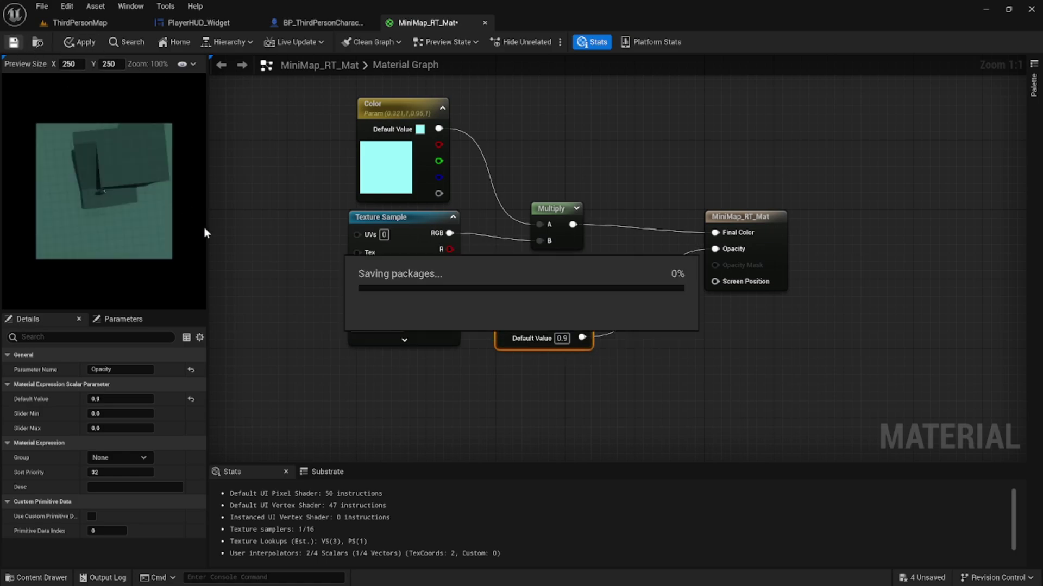
pyautogui.click(193, 22)
pyautogui.hotkey('ctrl', 'z')
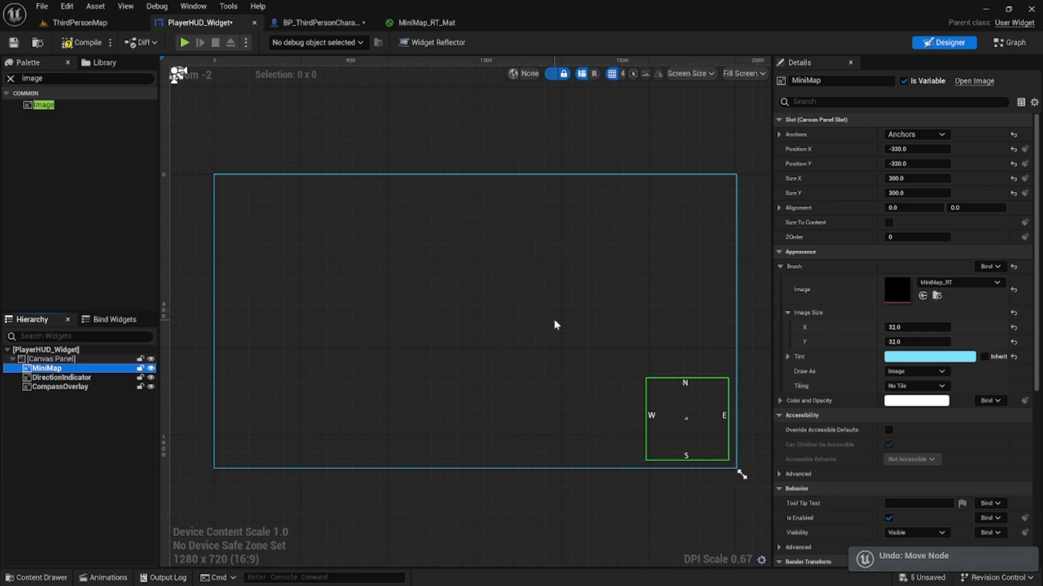
# Set the MiniMap image brush to MiniMap_RT_Mat, reset its tint to white, and save PlayerHUD_Widget
pyautogui.hotkey('ctrl', 'z')
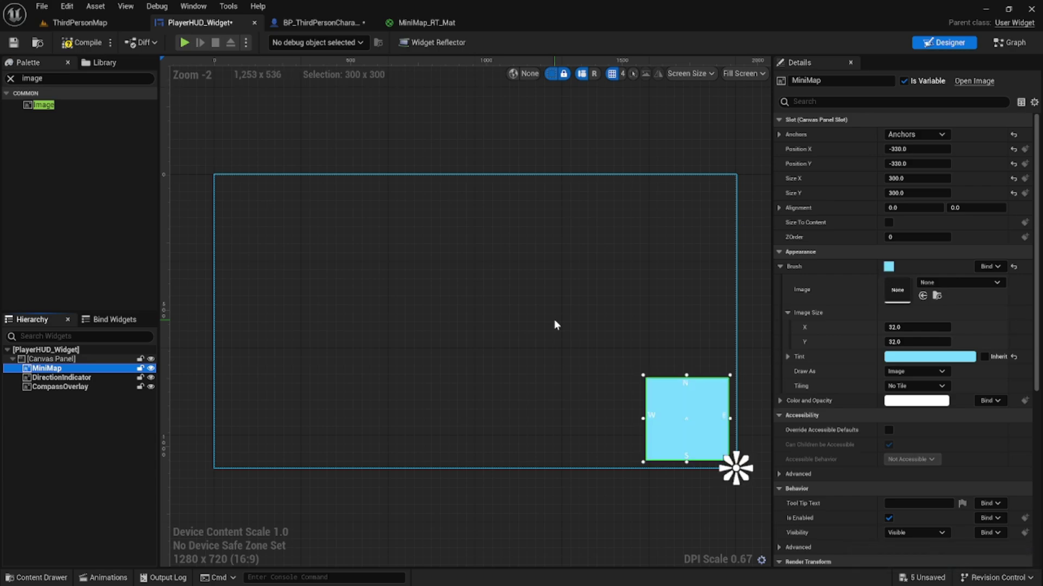
pyautogui.click(929, 283)
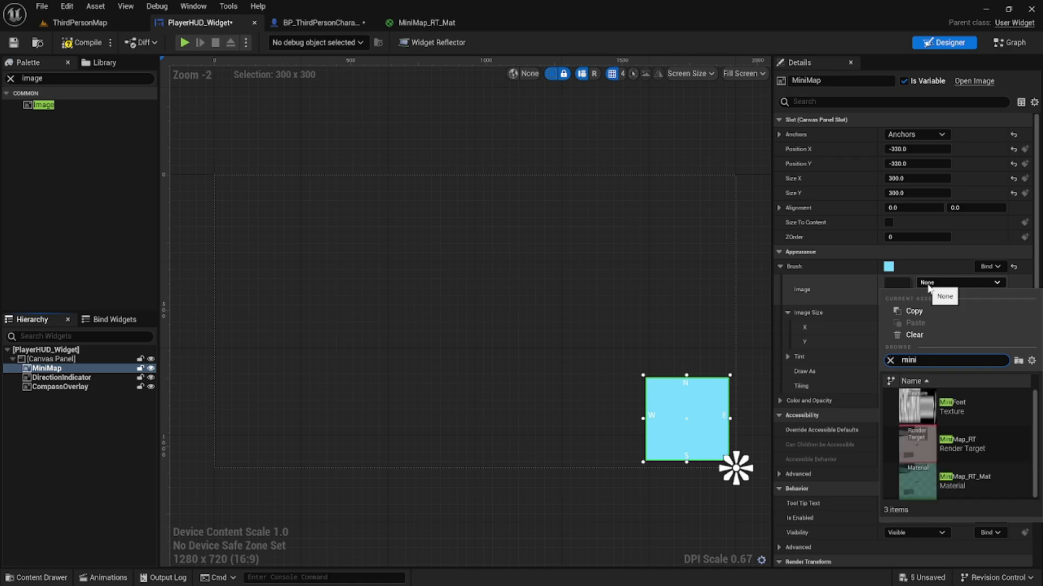
pyautogui.click(968, 480)
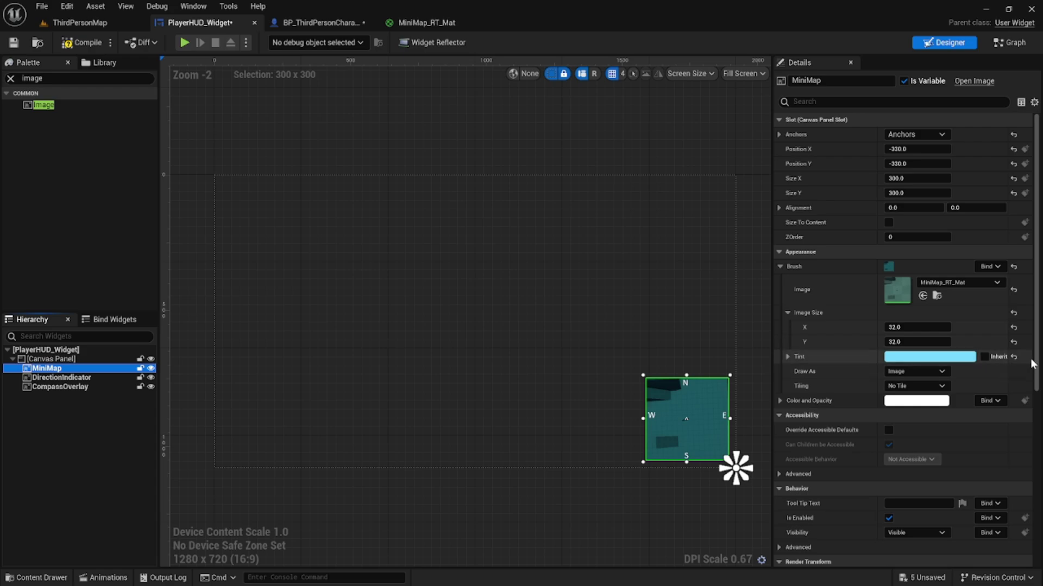
pyautogui.click(1014, 357)
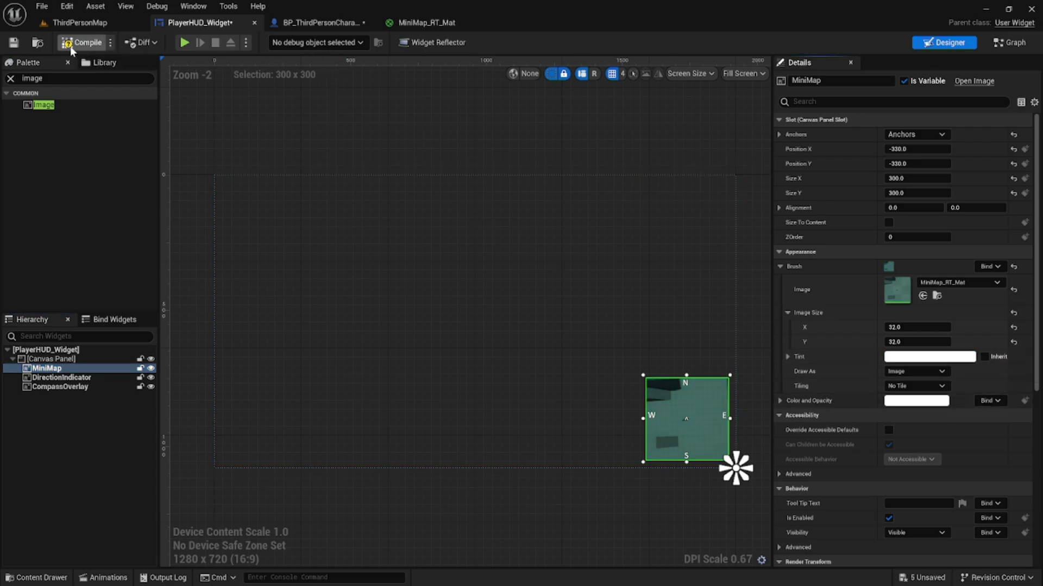
pyautogui.click(13, 43)
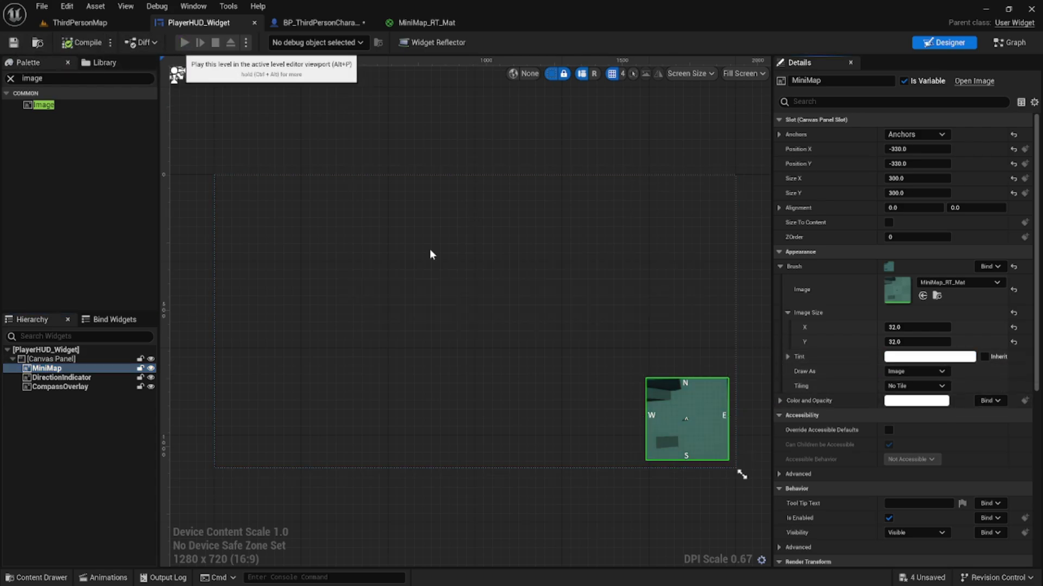
# In BP_ThirdPersonCharacter's Event Graph, add a Create Widget node after Add Mapping Context
pyautogui.click(320, 23)
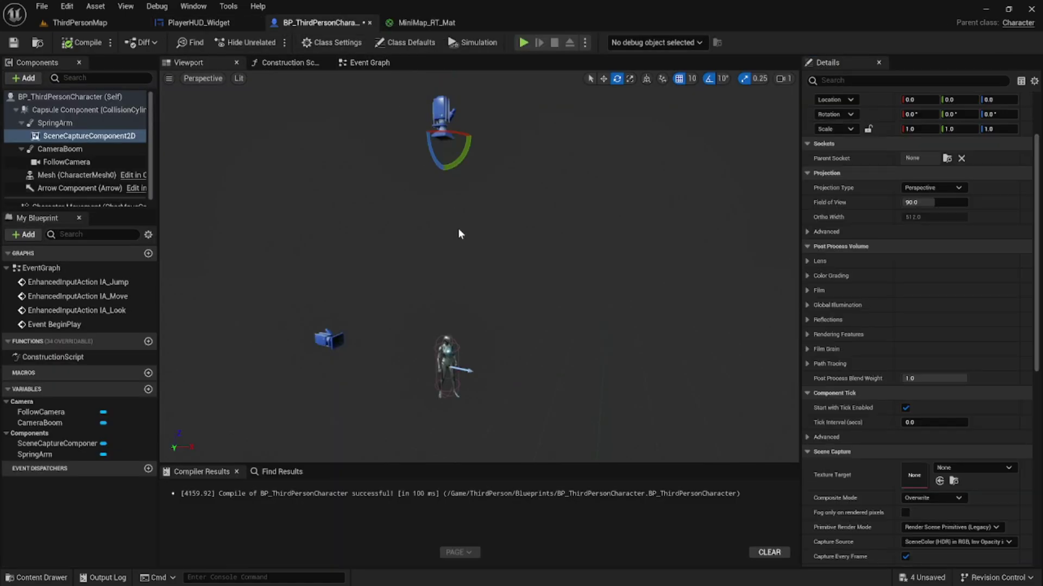
pyautogui.click(369, 63)
pyautogui.moveTo(410, 275); pyautogui.dragTo(508, 232, button='right')
pyautogui.moveTo(469, 225); pyautogui.dragTo(560, 227)
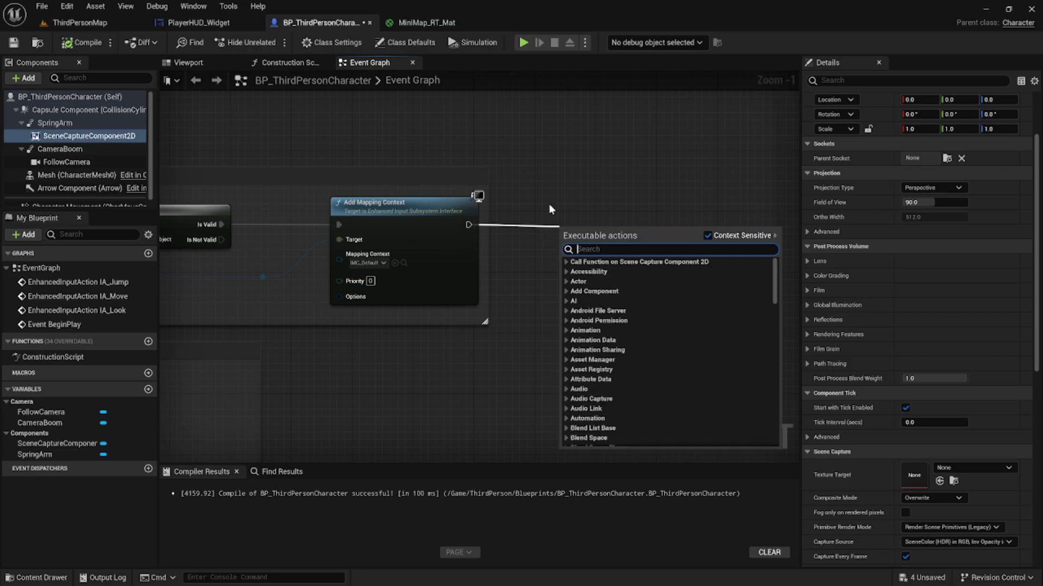
pyautogui.scroll(-4, 549, 203)
pyautogui.scroll(3, 549, 205)
pyautogui.scroll(1, 546, 210)
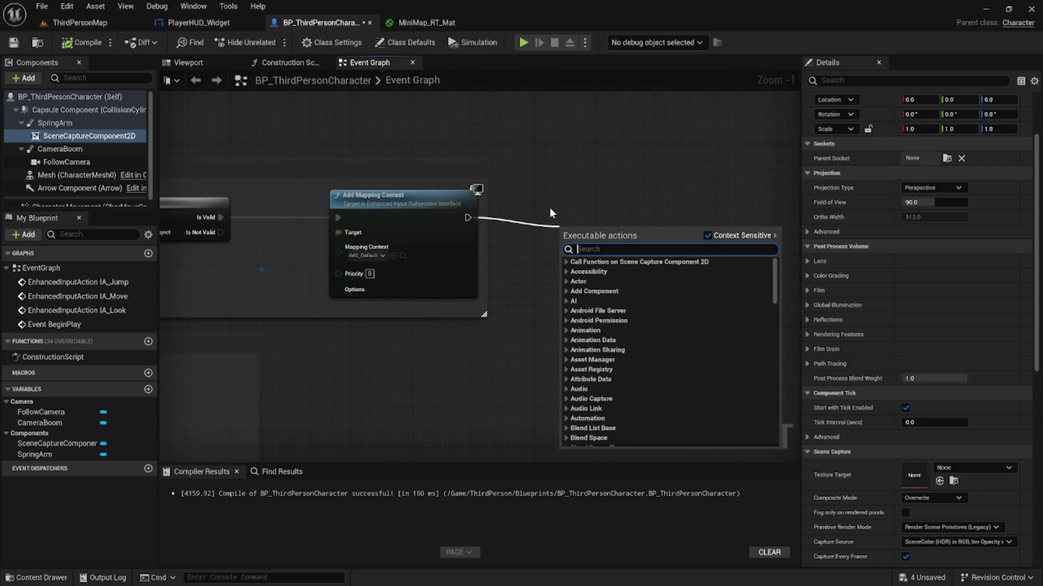
pyautogui.write('create')
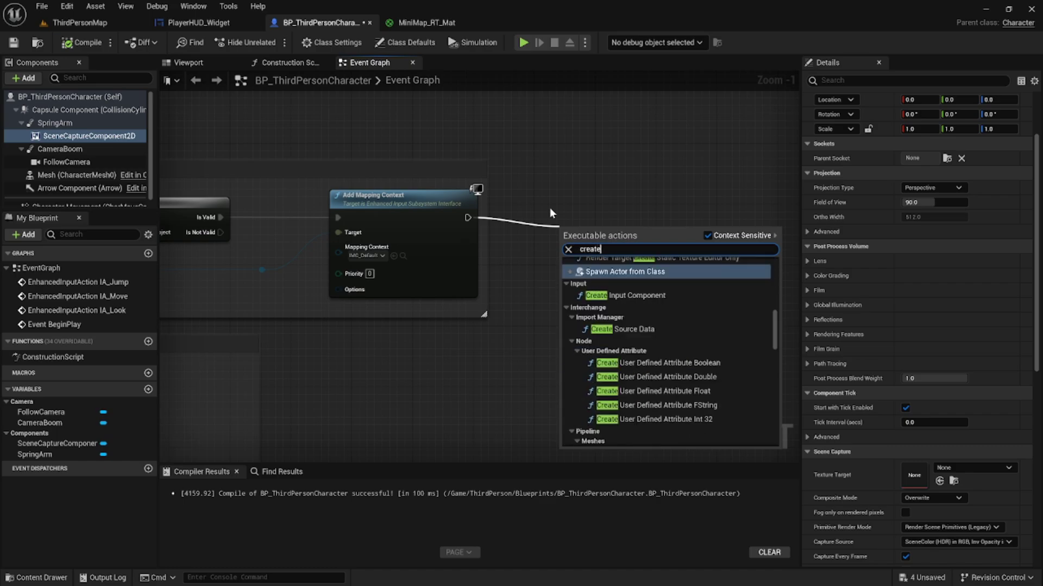
pyautogui.write('wid')
pyautogui.press('Return')
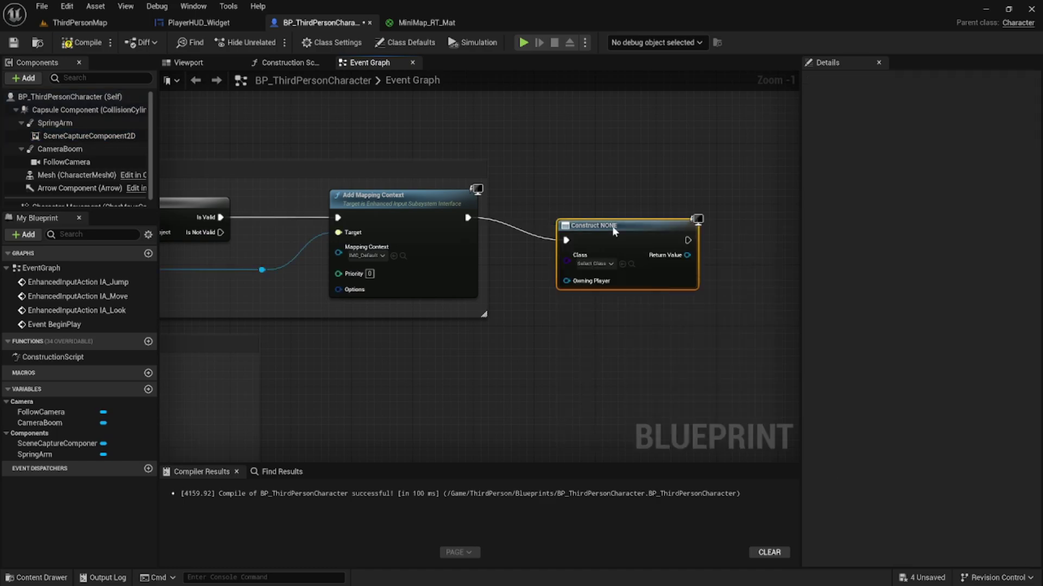
pyautogui.moveTo(657, 222); pyautogui.dragTo(658, 198)
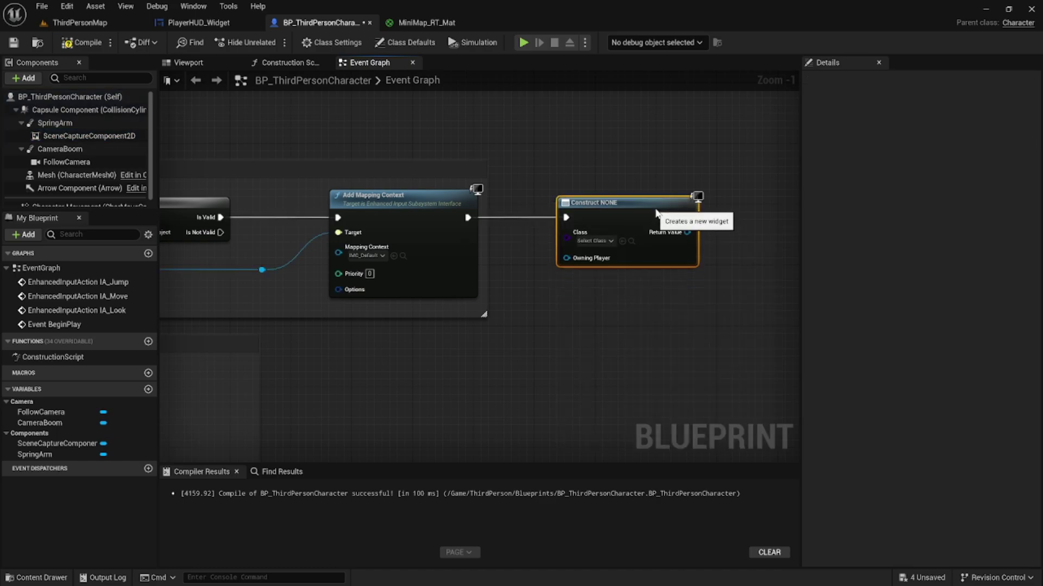
# Set the widget class to PlayerHUD_Widget with Get Player Controller as owning player
pyautogui.click(607, 243)
pyautogui.write('player')
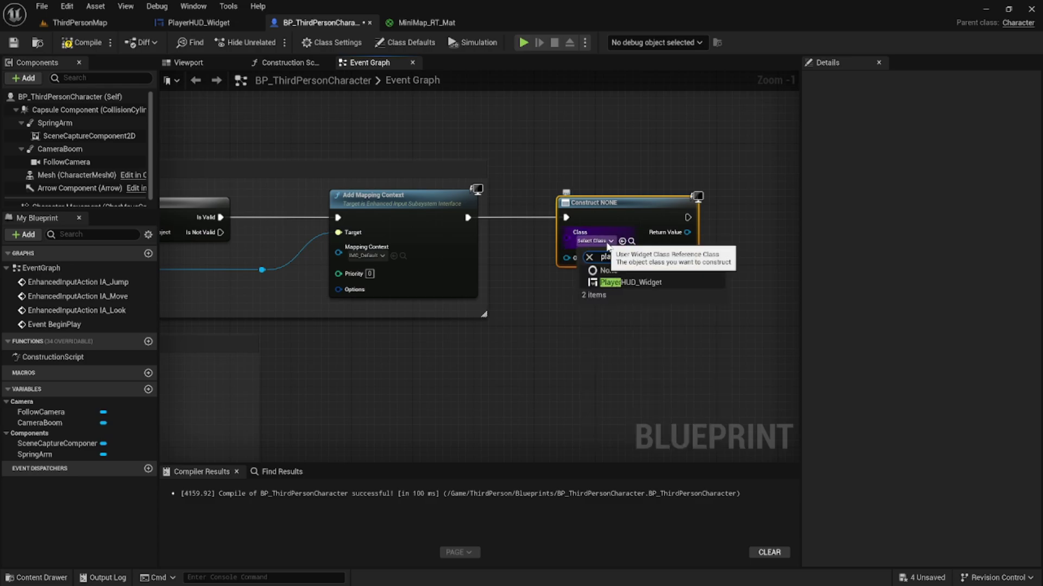
pyautogui.click(630, 283)
pyautogui.moveTo(566, 258); pyautogui.dragTo(536, 310)
pyautogui.write('get play')
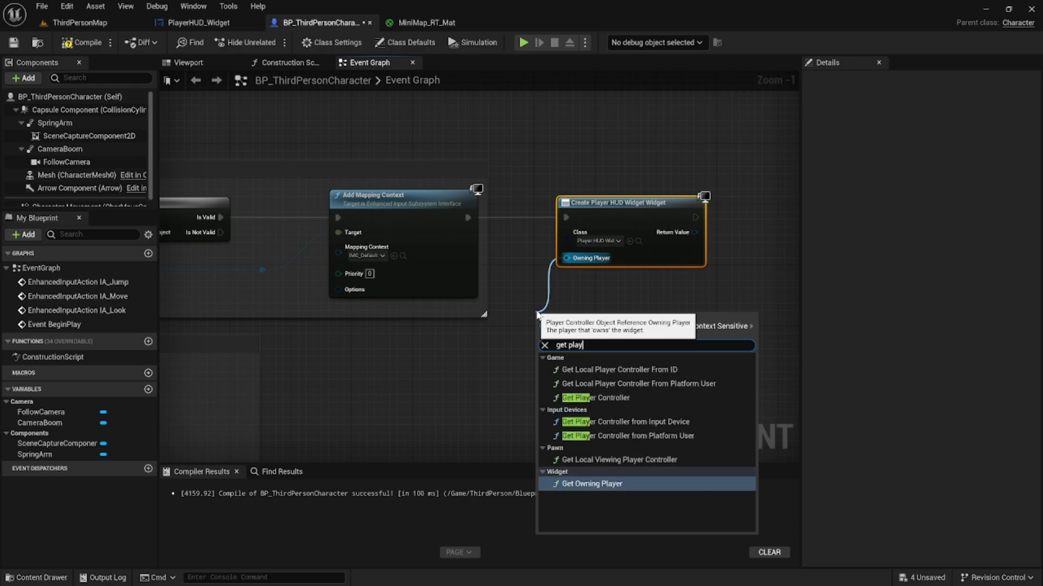
pyautogui.write('er')
pyautogui.click(623, 398)
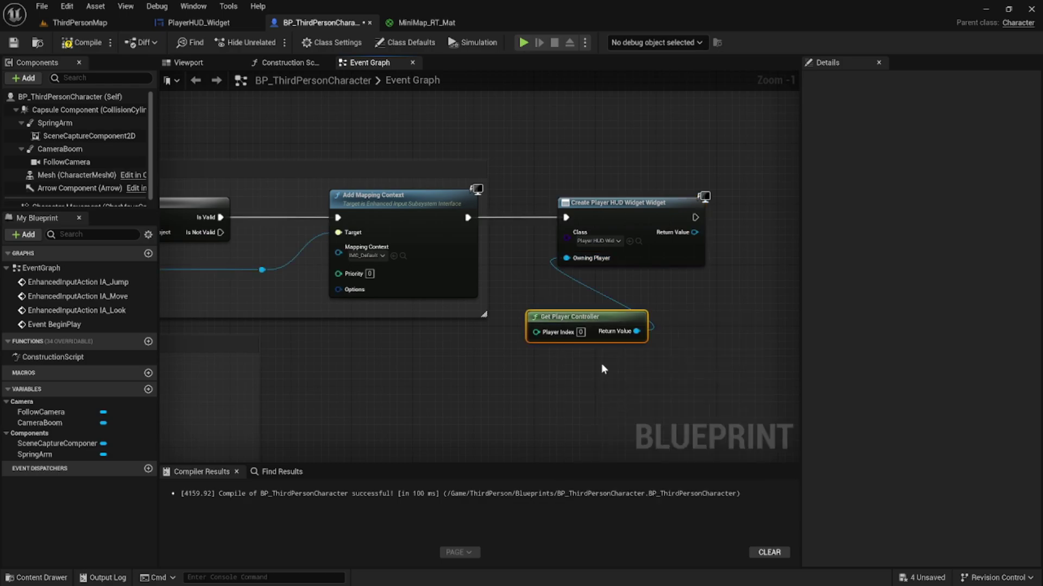
pyautogui.moveTo(617, 323); pyautogui.dragTo(543, 341)
pyautogui.moveTo(543, 341); pyautogui.dragTo(412, 350, button='right')
# Add the created PlayerHUD_Widget to the viewport
pyautogui.moveTo(563, 241); pyautogui.dragTo(622, 250)
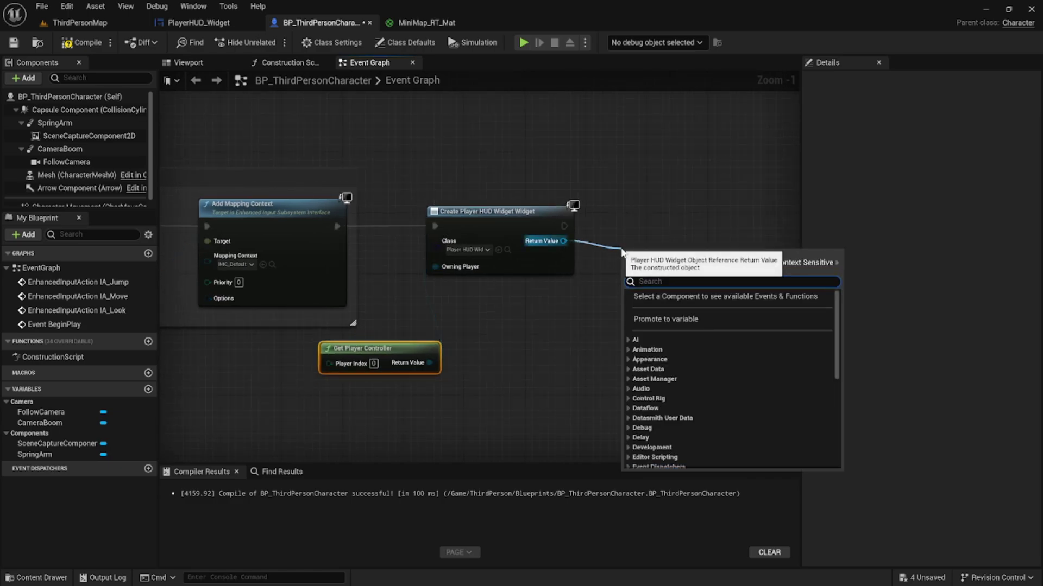
pyautogui.write('add to vi')
pyautogui.press('Return')
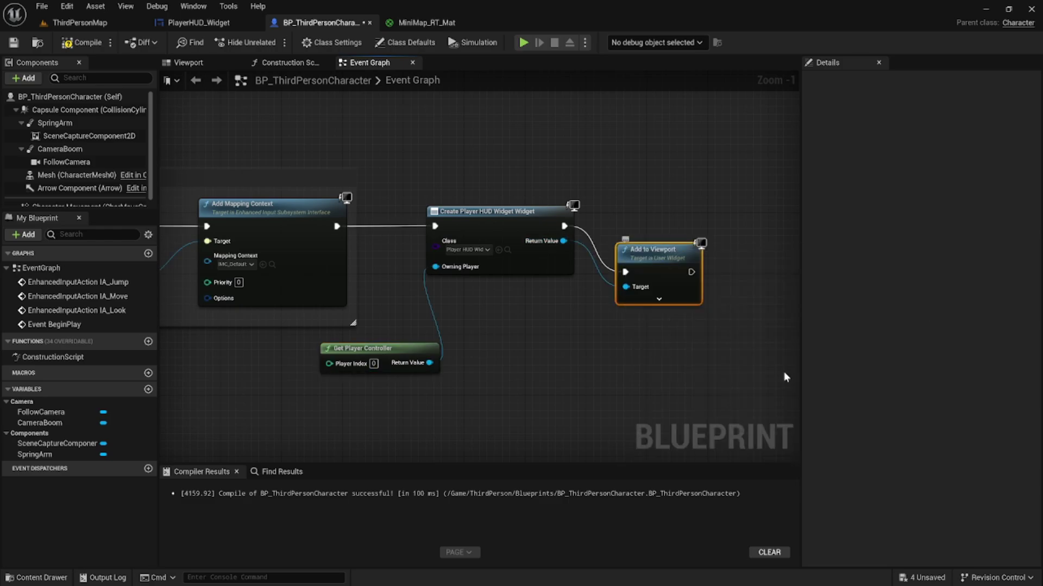
pyautogui.hotkey('alt', 'p')
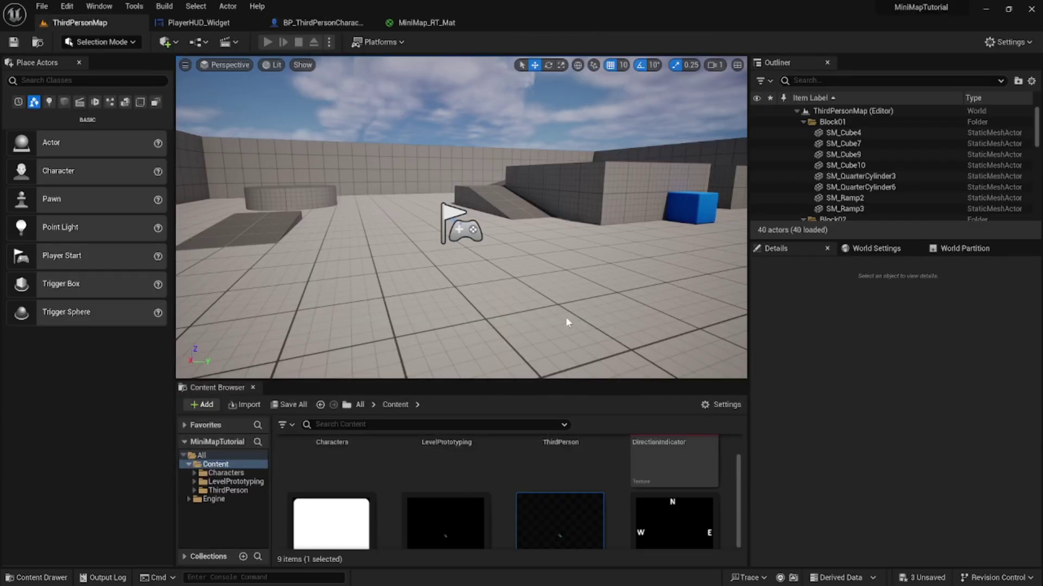
pyautogui.press('w')
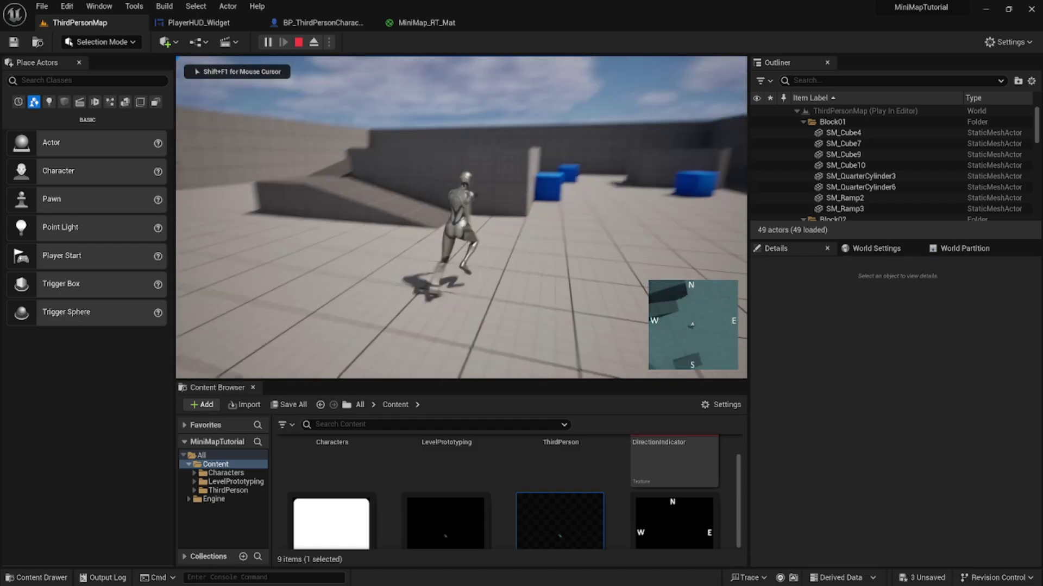
pyautogui.press('w')
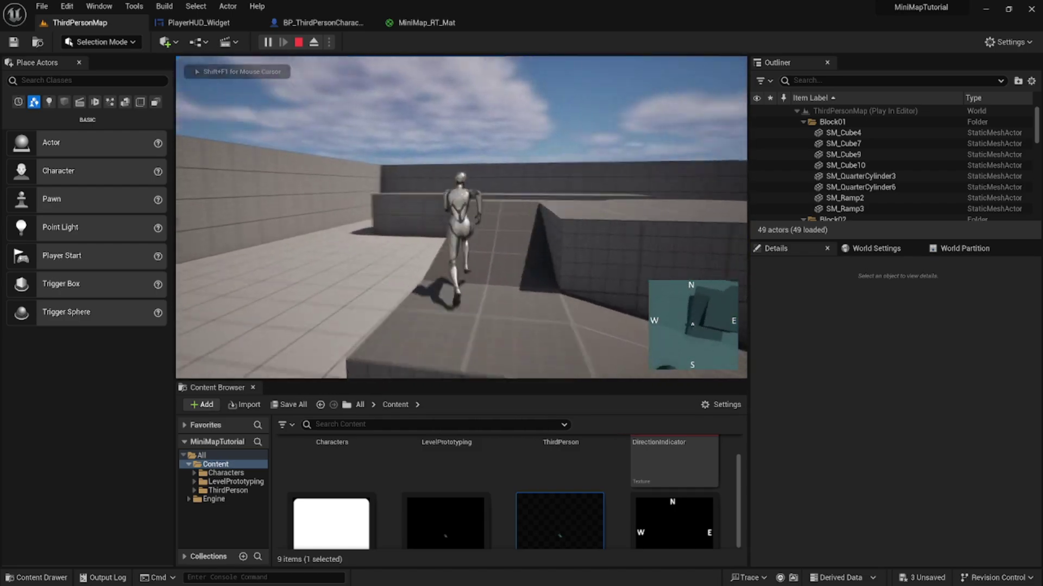
pyautogui.press('w')
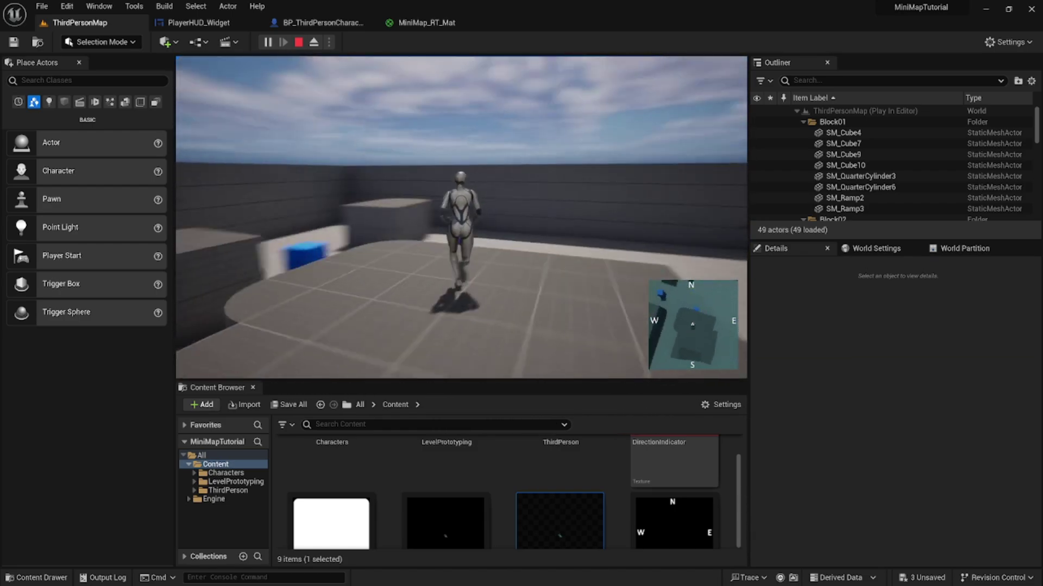
pyautogui.press('space')
pyautogui.press('w')
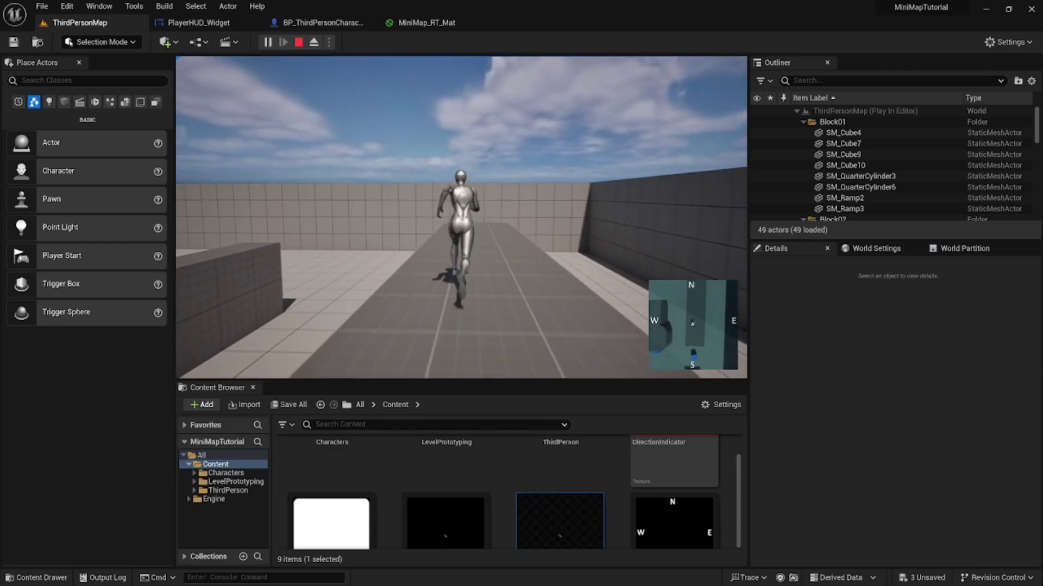
pyautogui.press('space')
pyautogui.press('w')
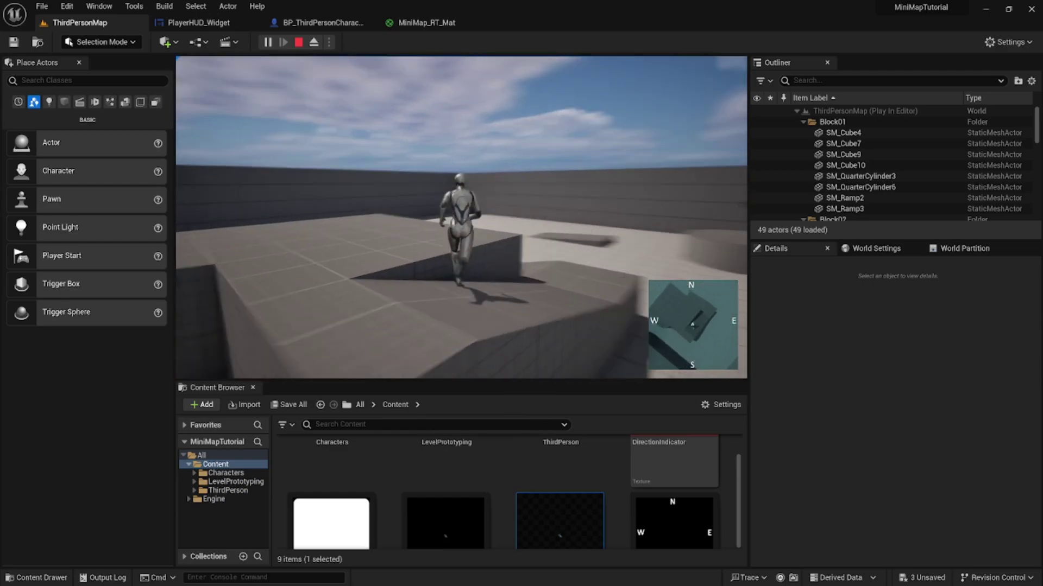
pyautogui.press('space')
pyautogui.press('w')
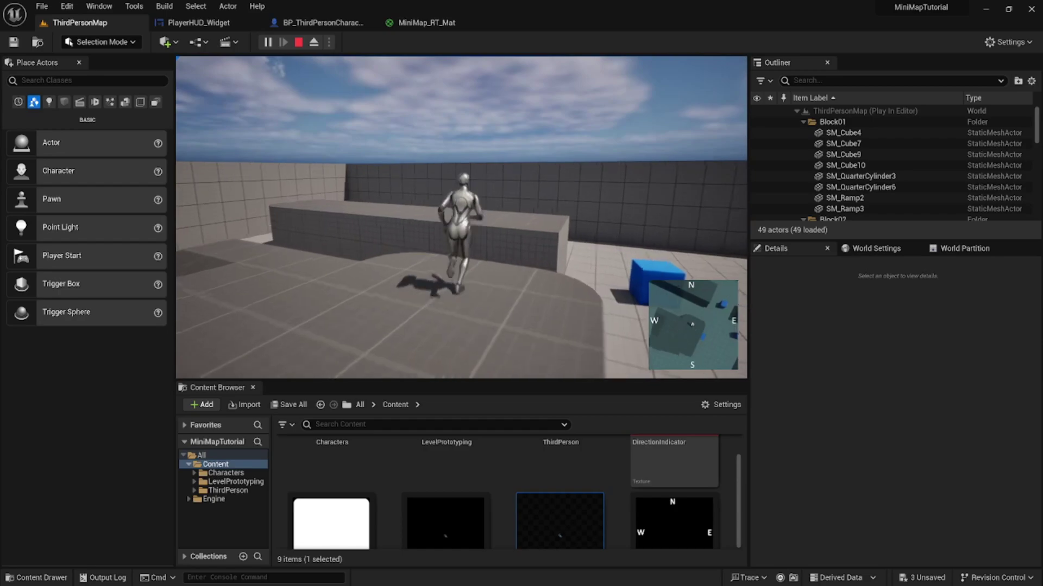
pyautogui.press('space')
pyautogui.press('w')
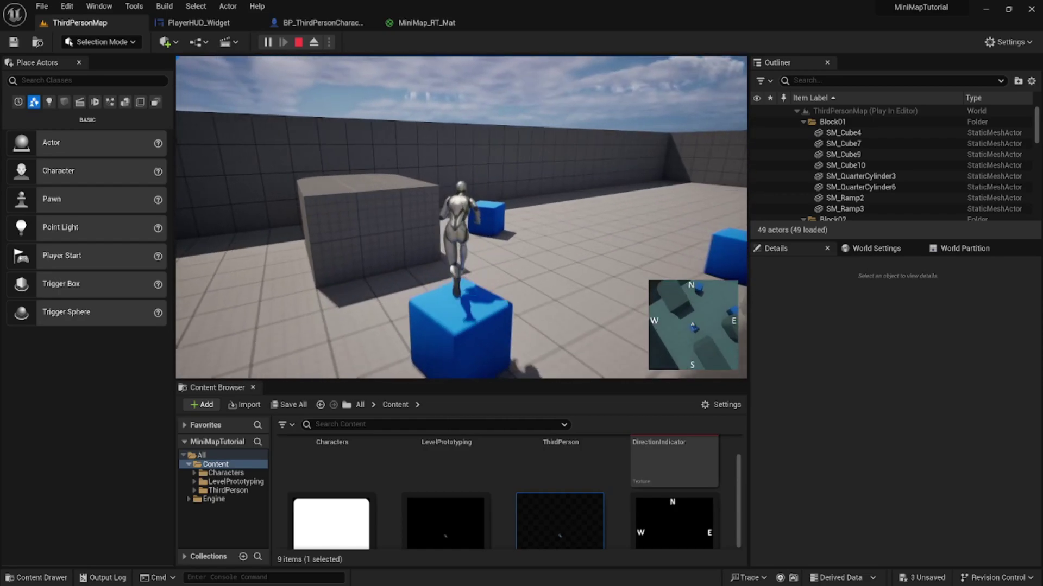
pyautogui.press('w')
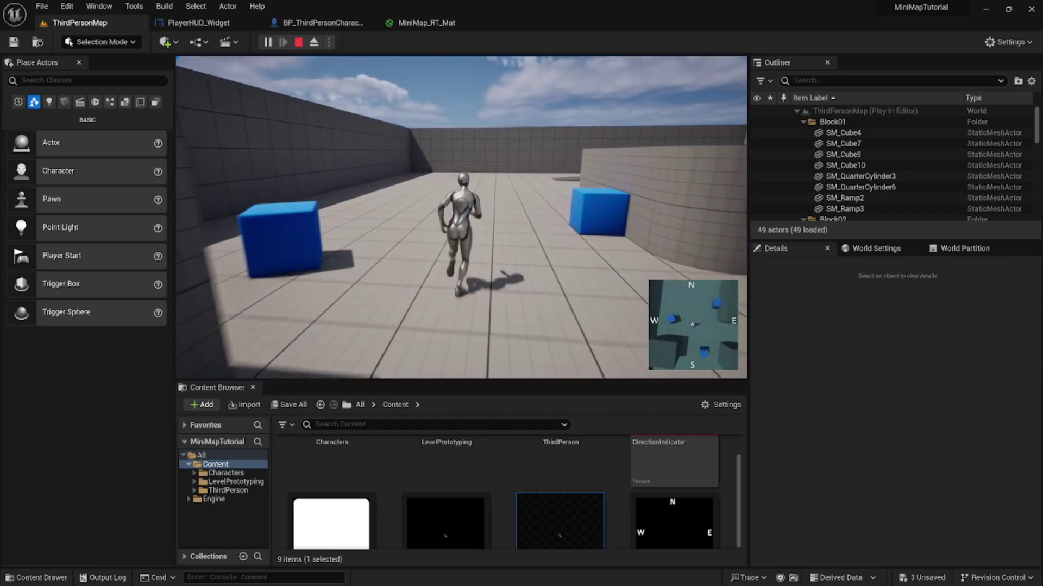
pyautogui.press('Escape')
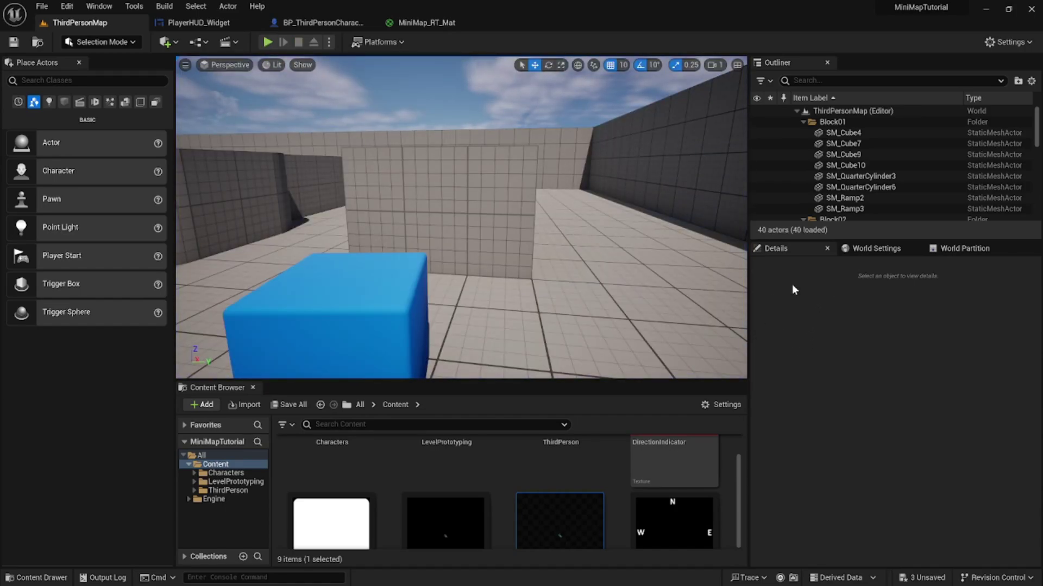
# Turn off the SpringArm's Inherit Pitch, Yaw and Roll, then compile the character blueprint
pyautogui.click(304, 22)
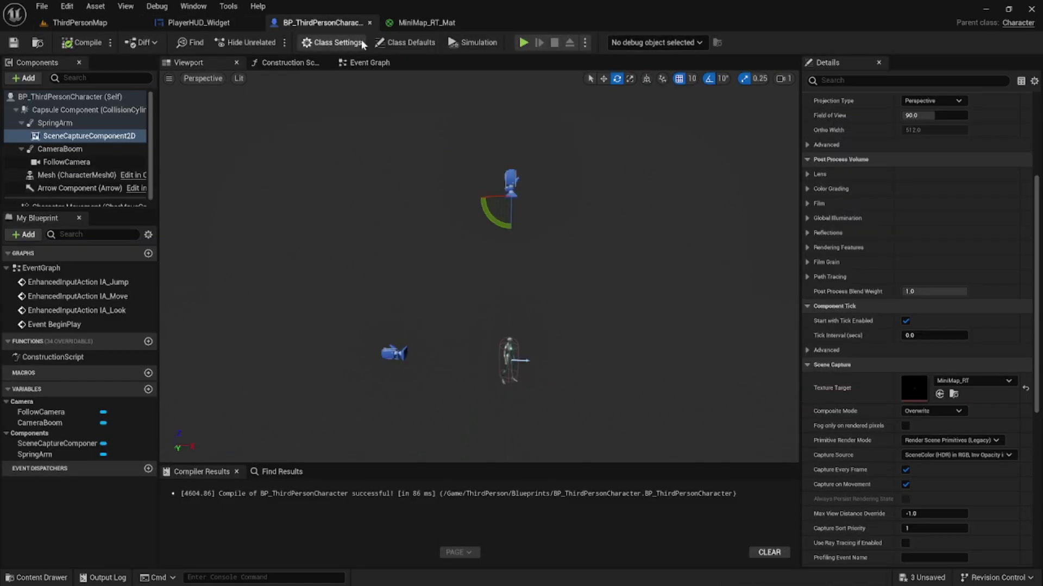
pyautogui.moveTo(521, 191); pyautogui.dragTo(523, 191, button='right')
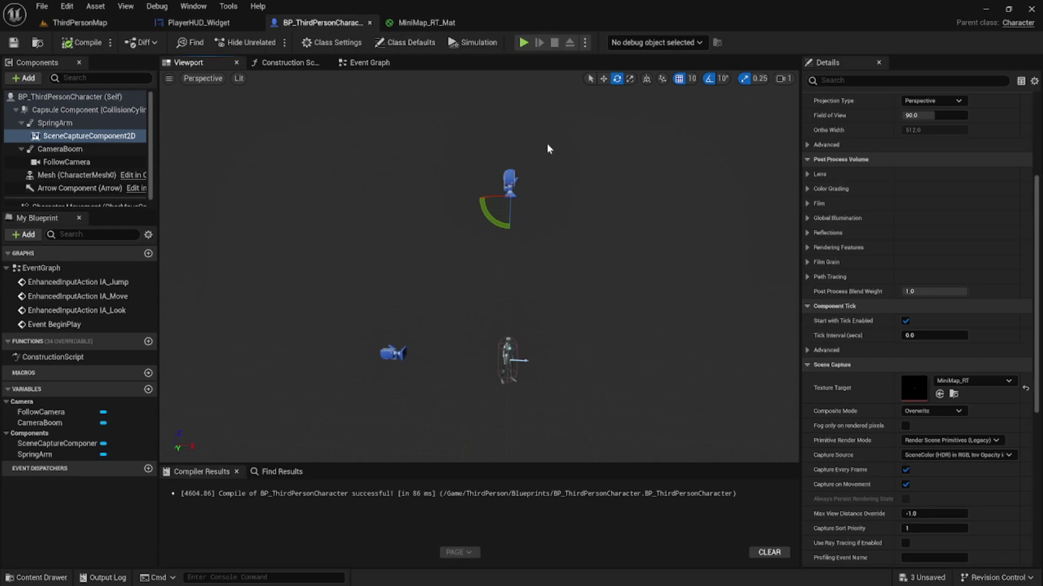
pyautogui.click(55, 122)
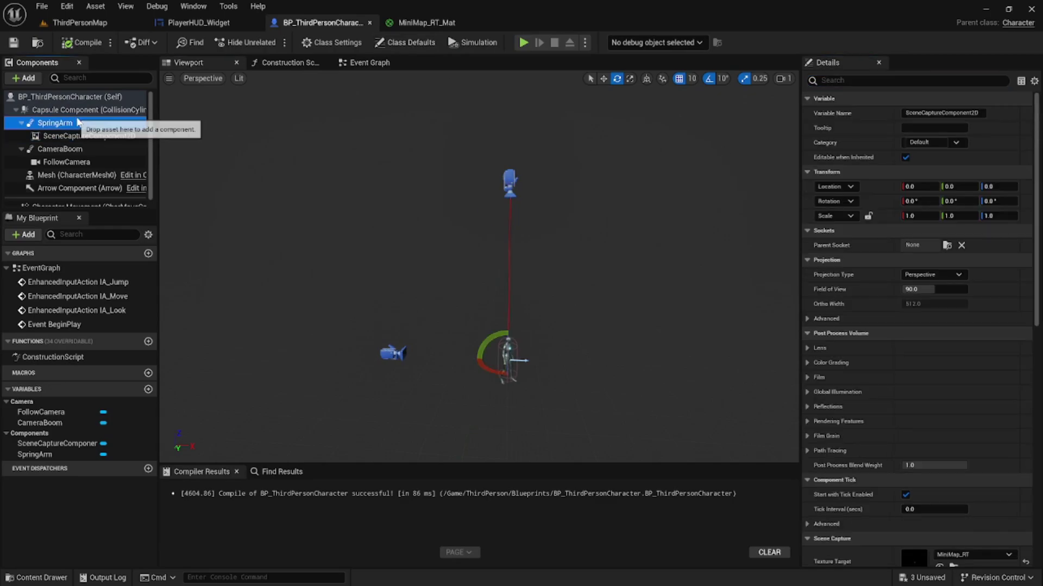
pyautogui.click(924, 75)
pyautogui.write('inhe')
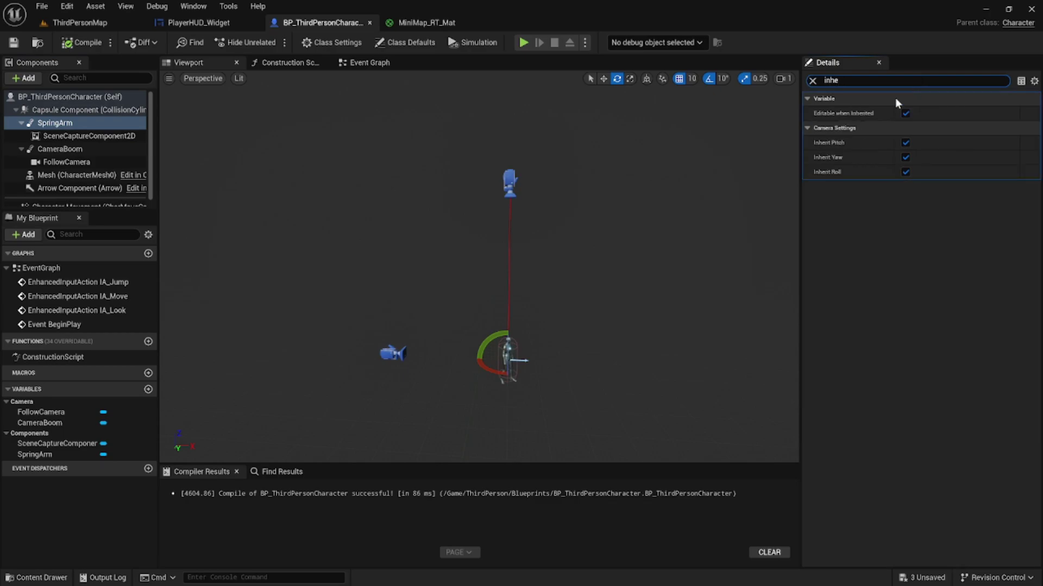
pyautogui.click(905, 143)
pyautogui.click(905, 158)
pyautogui.click(905, 173)
pyautogui.click(81, 43)
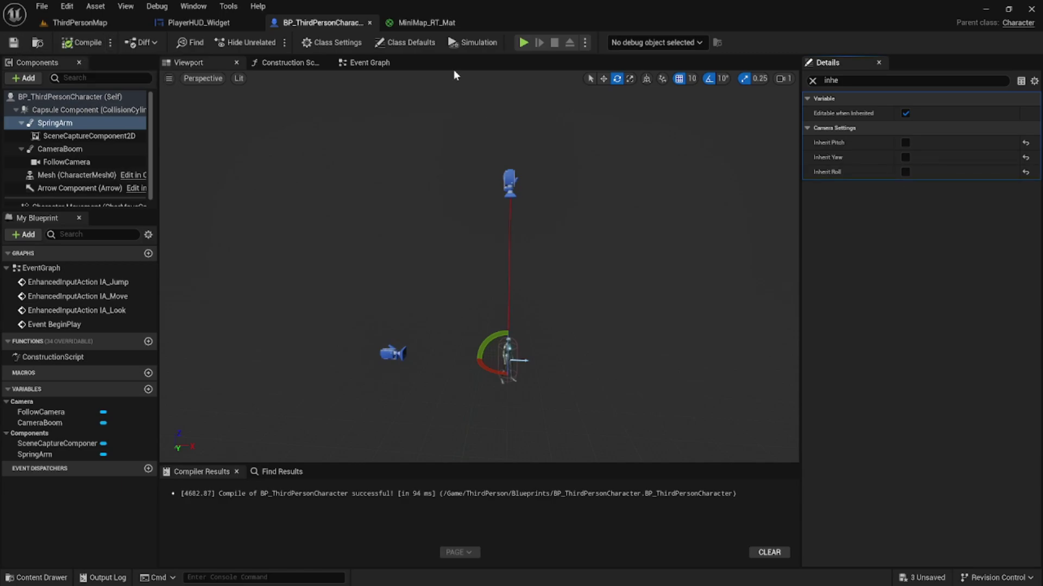
# Play-test the game, running and jumping onto the block to check the minimap
pyautogui.click(523, 43)
pyautogui.press('w')
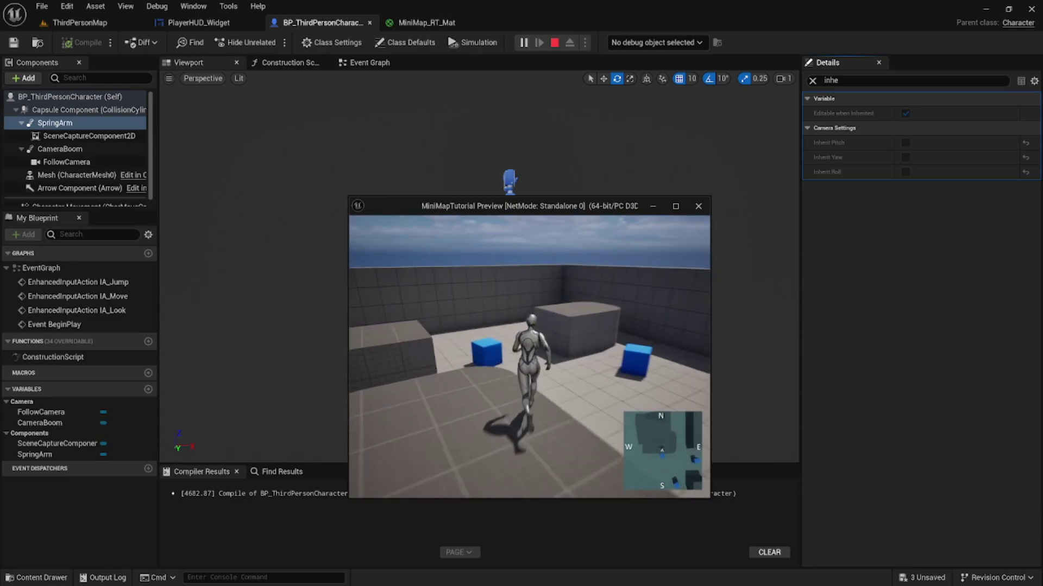
pyautogui.press('w')
pyautogui.press('space')
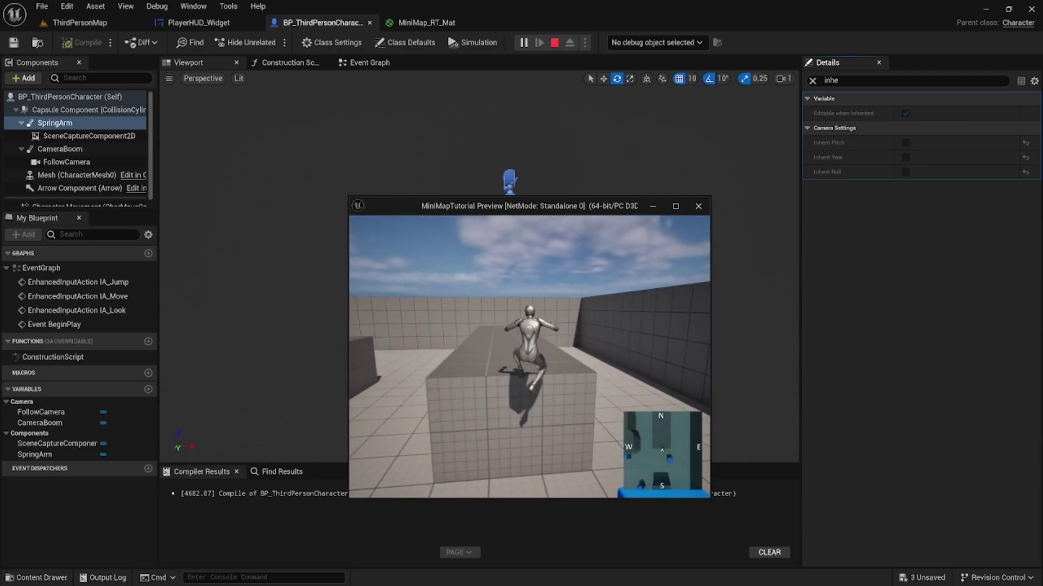
pyautogui.press('w')
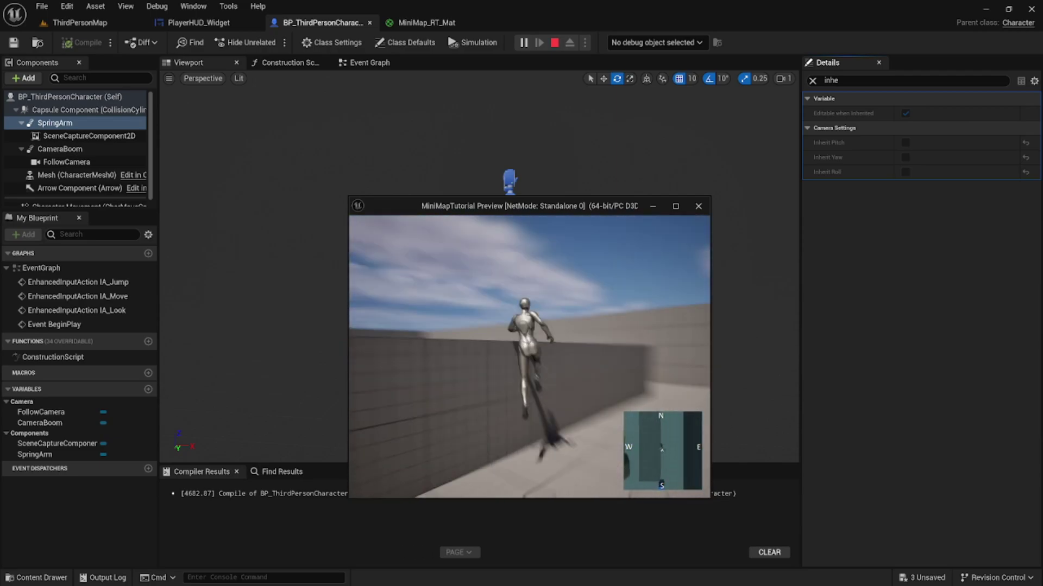
pyautogui.press('w')
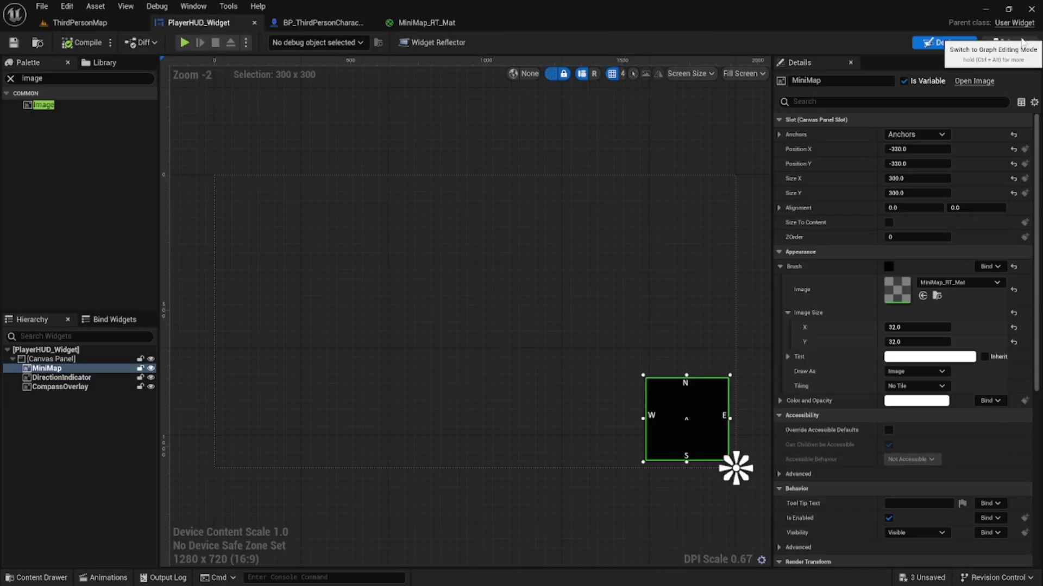
# In the widget's event graph, add Get Player Character with its mesh's Get World Rotation
pyautogui.click(1021, 43)
pyautogui.moveTo(745, 395); pyautogui.dragTo(518, 310, button='right')
pyautogui.rightClick(399, 390)
pyautogui.write('get play char')
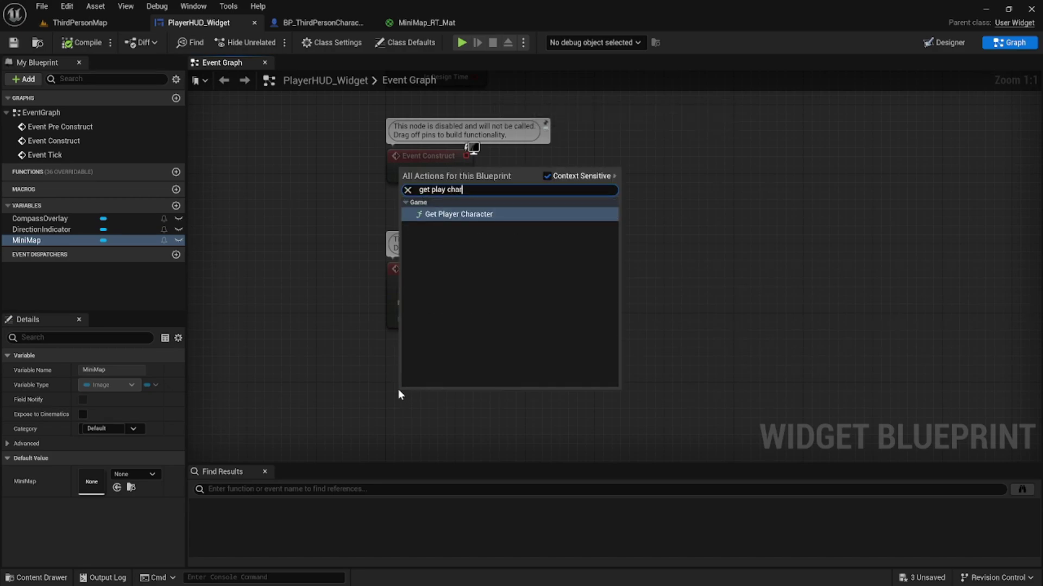
pyautogui.press('Return')
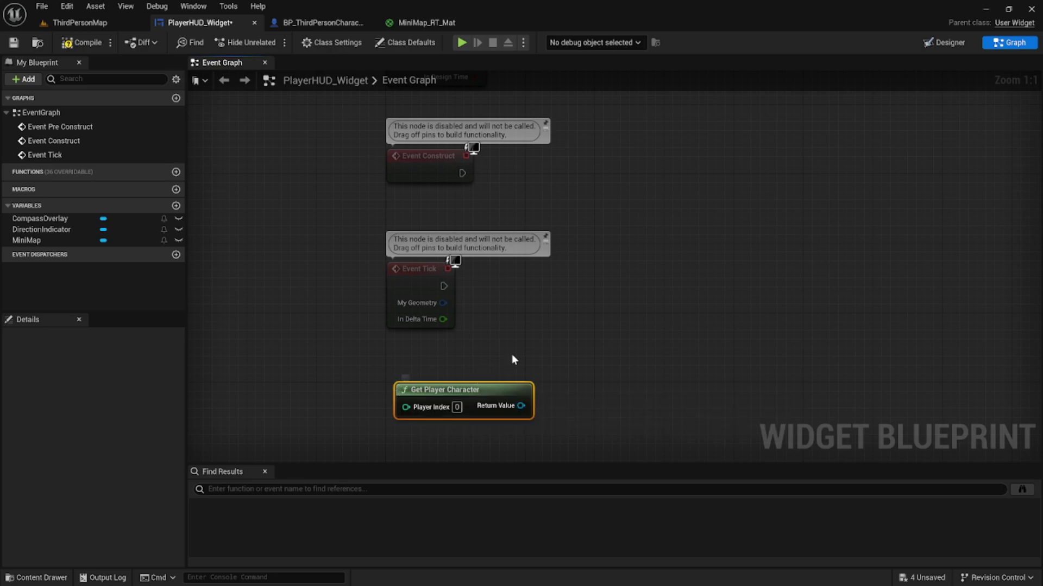
pyautogui.moveTo(512, 353); pyautogui.dragTo(460, 320, button='right')
pyautogui.moveTo(470, 374); pyautogui.dragTo(561, 330)
pyautogui.write('ge')
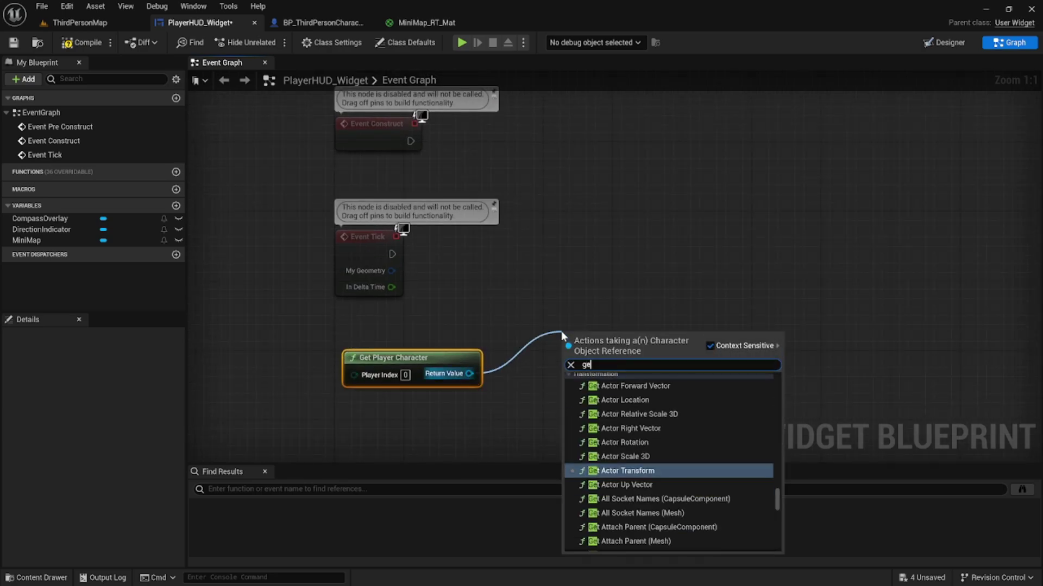
pyautogui.write('t rota')
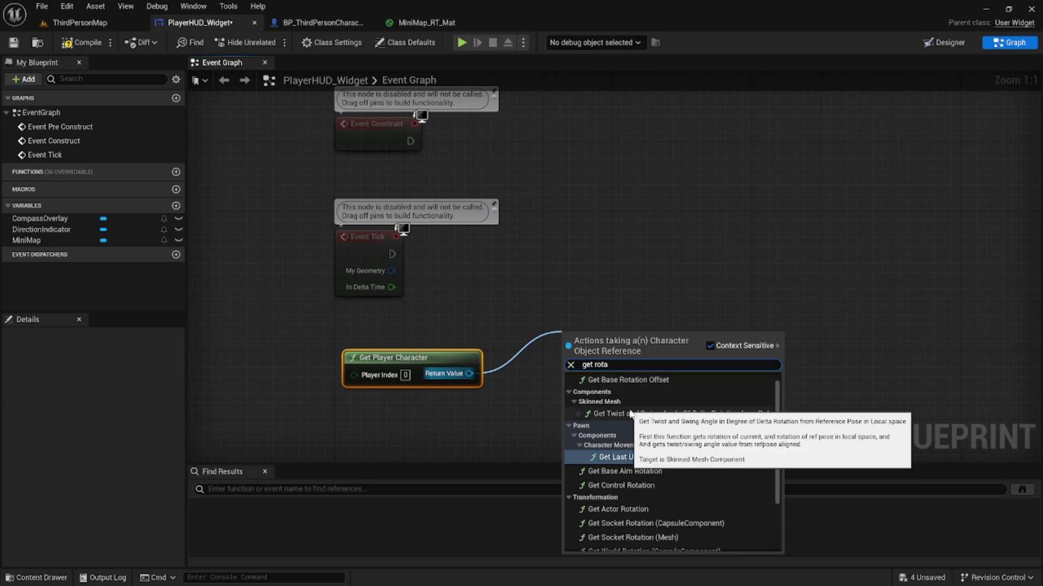
pyautogui.write('t')
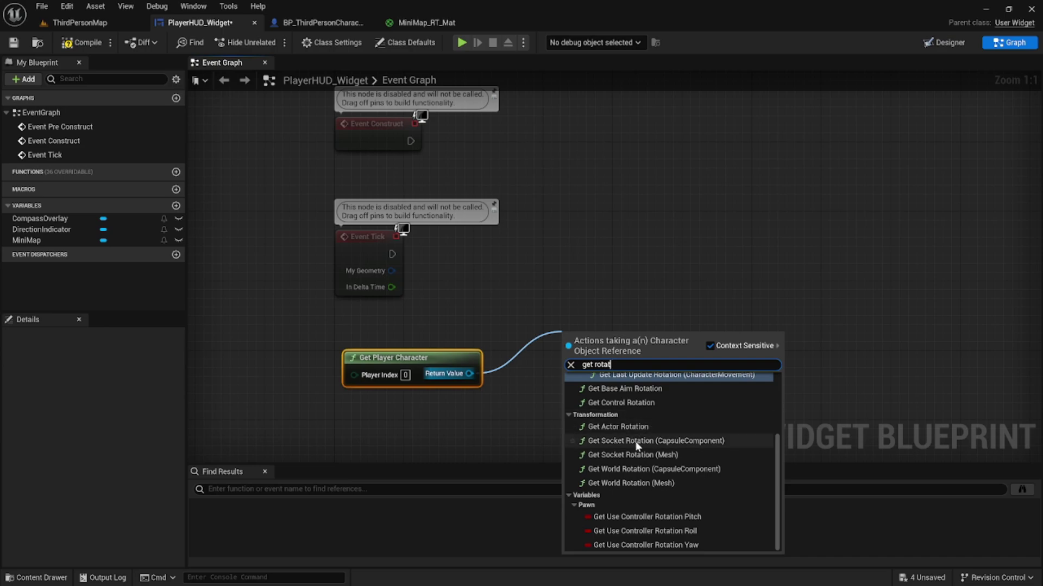
pyautogui.click(646, 482)
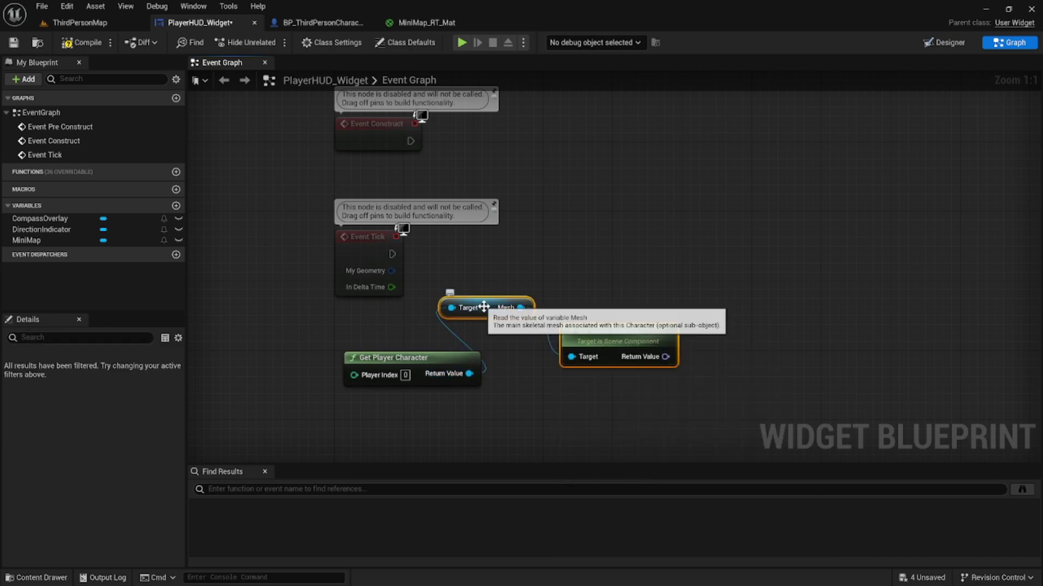
pyautogui.moveTo(510, 308); pyautogui.dragTo(554, 379)
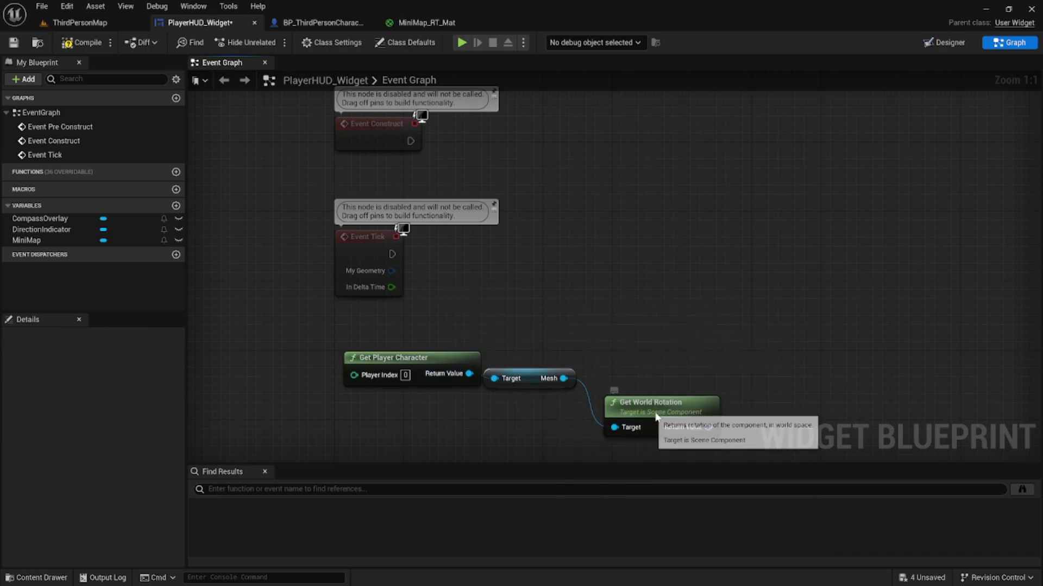
pyautogui.moveTo(652, 405); pyautogui.dragTo(621, 352)
pyautogui.moveTo(745, 368); pyautogui.dragTo(635, 348, button='right')
# Add a DirectionIndicator getter with Set Render Transform Angle executed from Event Tick
pyautogui.moveTo(43, 229); pyautogui.dragTo(256, 302)
pyautogui.click(288, 321)
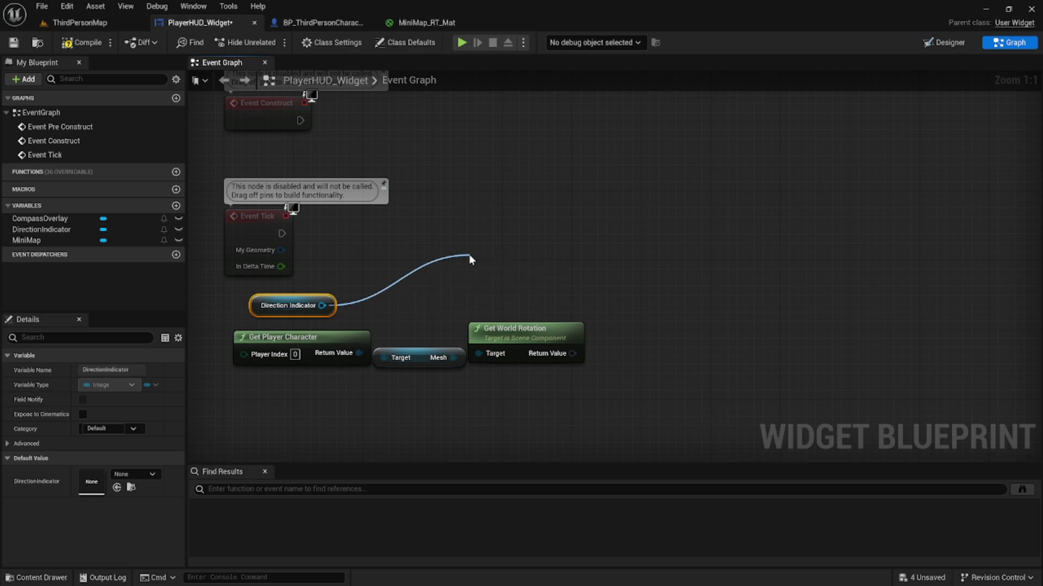
pyautogui.moveTo(470, 256); pyautogui.dragTo(470, 255)
pyautogui.write('angle')
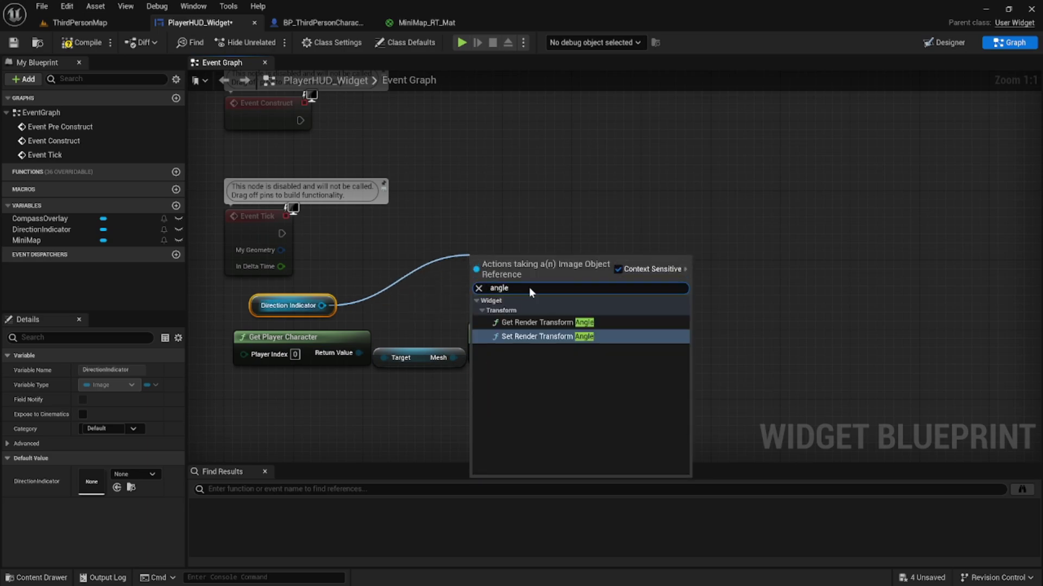
pyautogui.click(570, 336)
pyautogui.moveTo(549, 273); pyautogui.dragTo(549, 217)
pyautogui.moveTo(489, 235); pyautogui.dragTo(705, 215)
# Split the rotation pin and wire Yaw into the indicator's Angle
pyautogui.rightClick(565, 356)
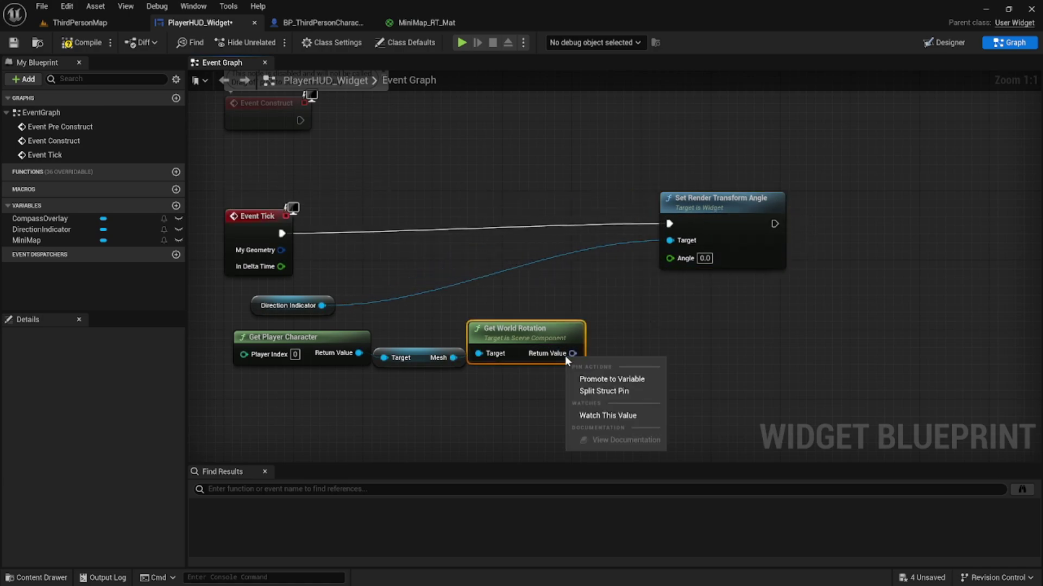
pyautogui.click(592, 392)
pyautogui.moveTo(593, 385); pyautogui.dragTo(634, 355)
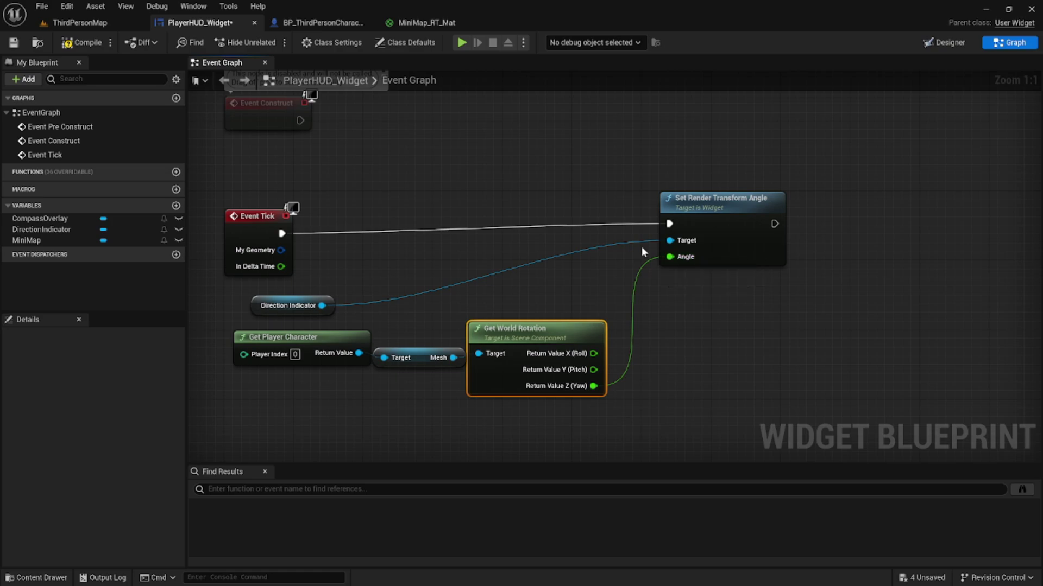
pyautogui.moveTo(706, 200); pyautogui.dragTo(708, 209)
pyautogui.click(418, 155)
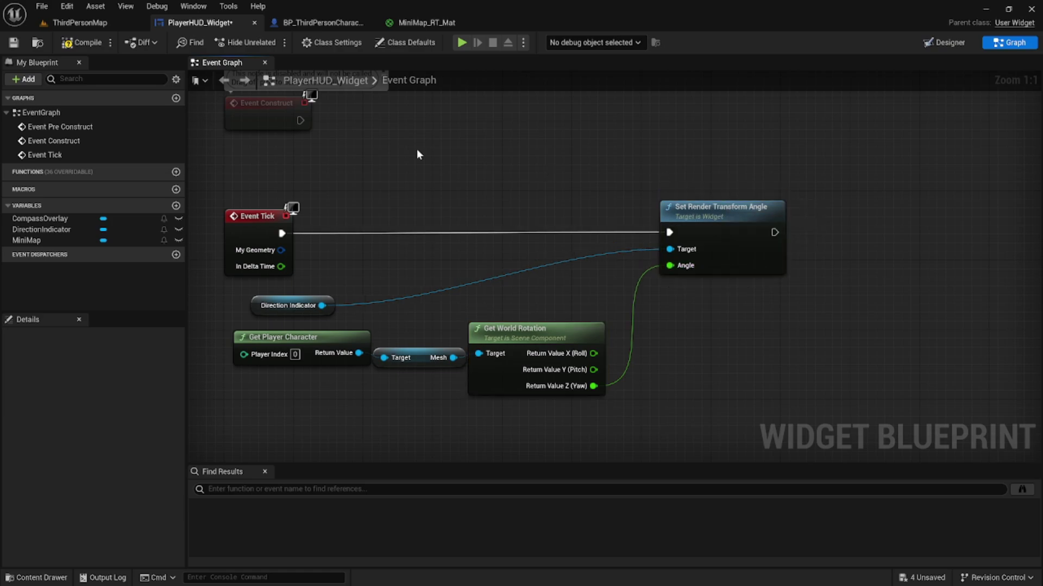
# Compile the widget blueprint and play-test, moving the character to check the indicator
pyautogui.click(101, 46)
pyautogui.click(459, 43)
pyautogui.press('w')
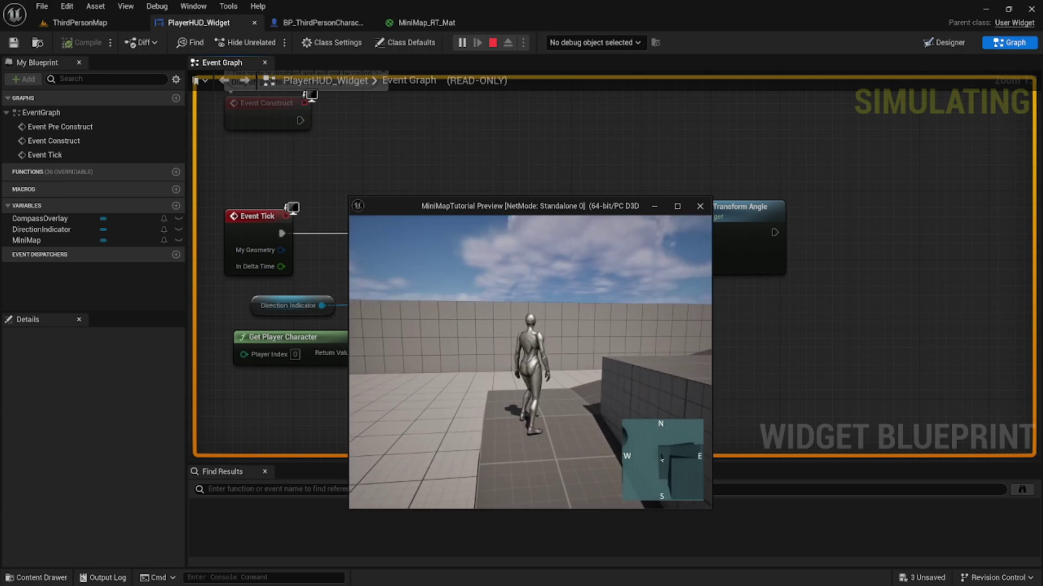
# Stop the play test and insert an Add node adding 90 to Yaw before the indicator's Angle
pyautogui.press('Escape')
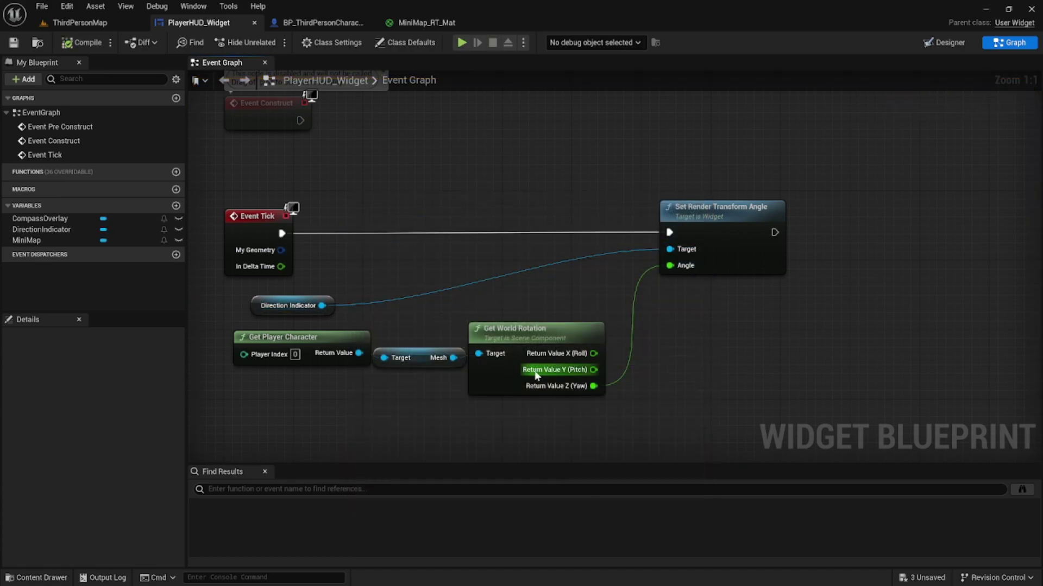
pyautogui.moveTo(618, 389); pyautogui.dragTo(543, 369, button='right')
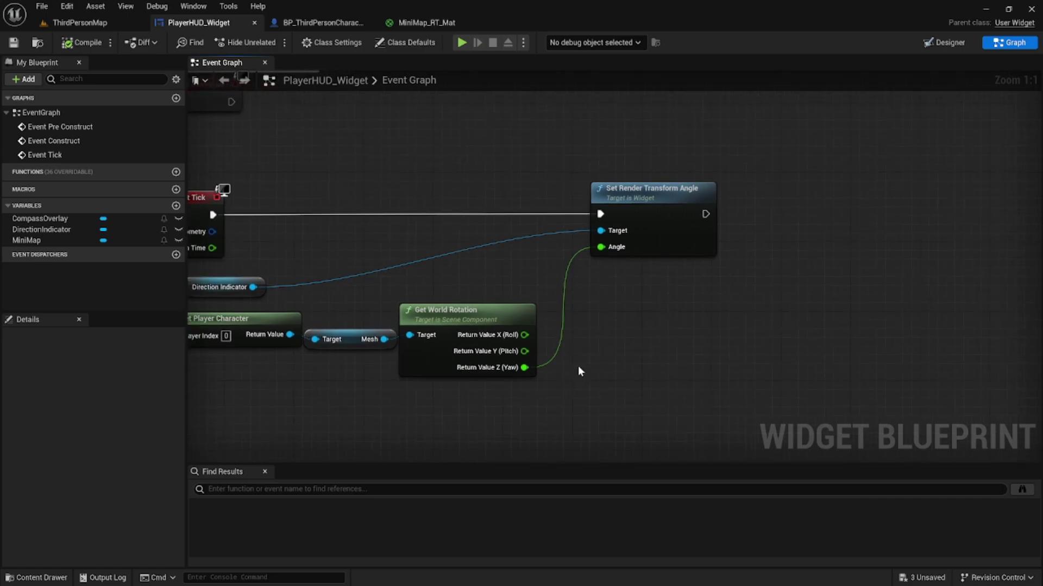
pyautogui.moveTo(524, 367); pyautogui.dragTo(590, 364)
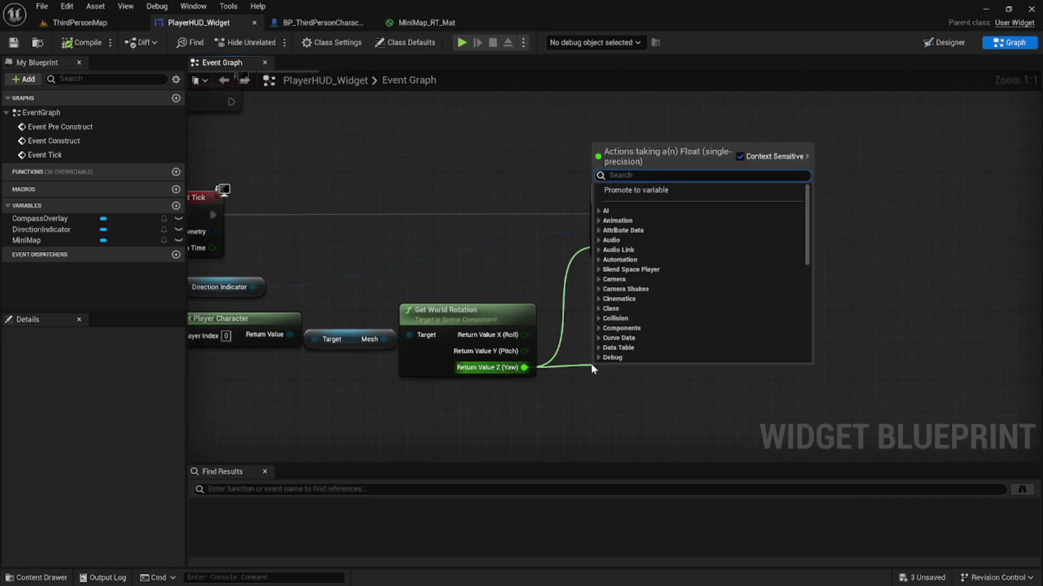
pyautogui.write('+90')
pyautogui.press('BackSpace')
pyautogui.press('BackSpace')
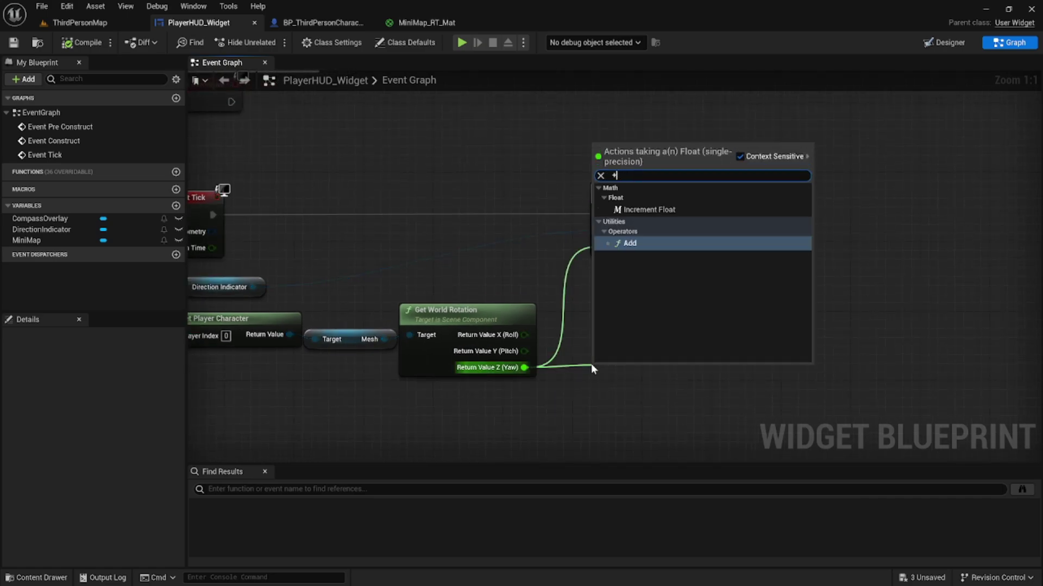
pyautogui.press('Return')
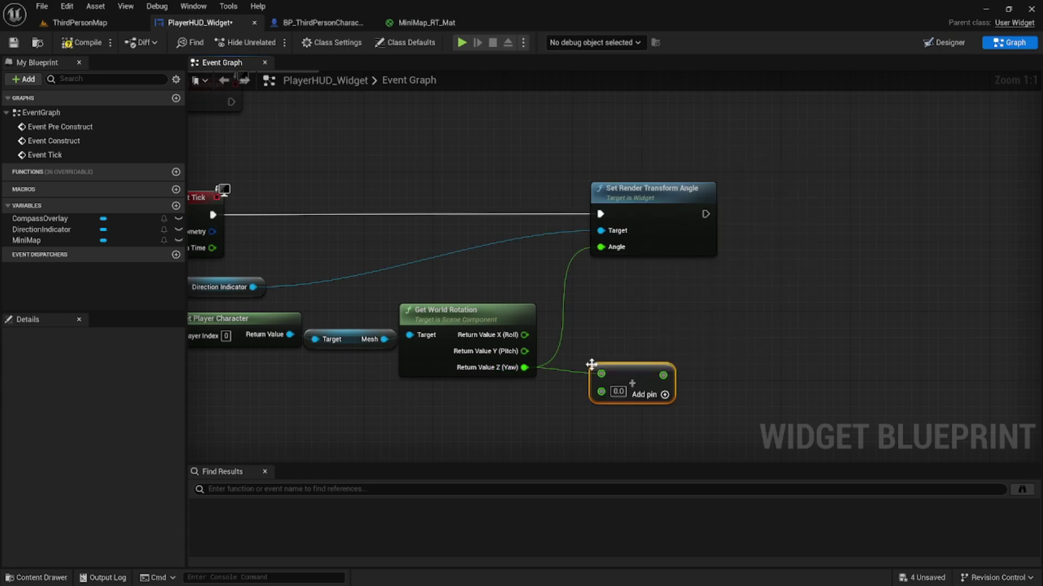
pyautogui.click(618, 392)
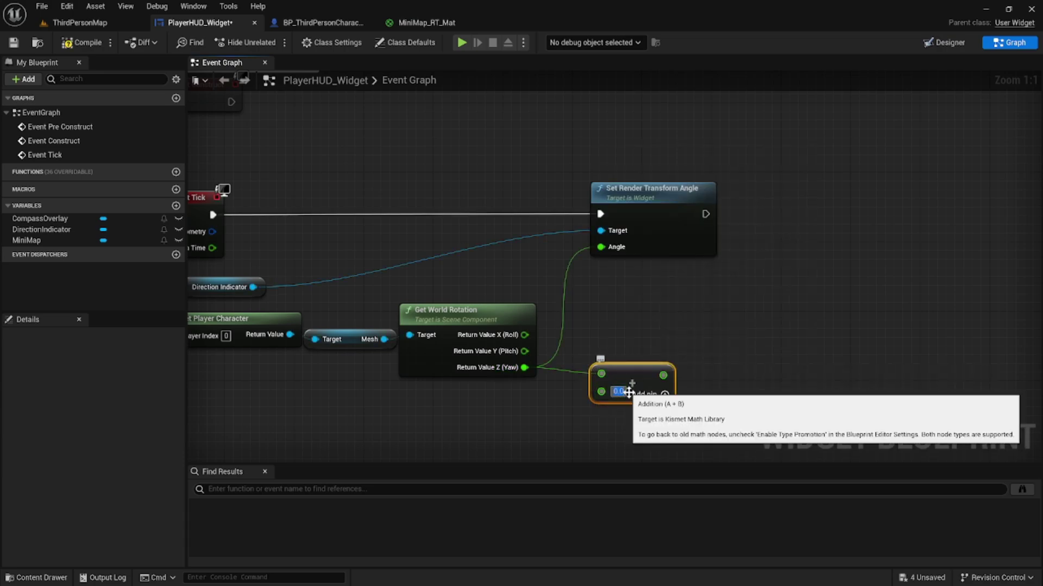
pyautogui.write('90')
pyautogui.press('Return')
pyautogui.moveTo(661, 374); pyautogui.dragTo(599, 247)
# Compile the widget and play-test, running up the ramp and along the raised walkway
pyautogui.click(86, 44)
pyautogui.click(461, 43)
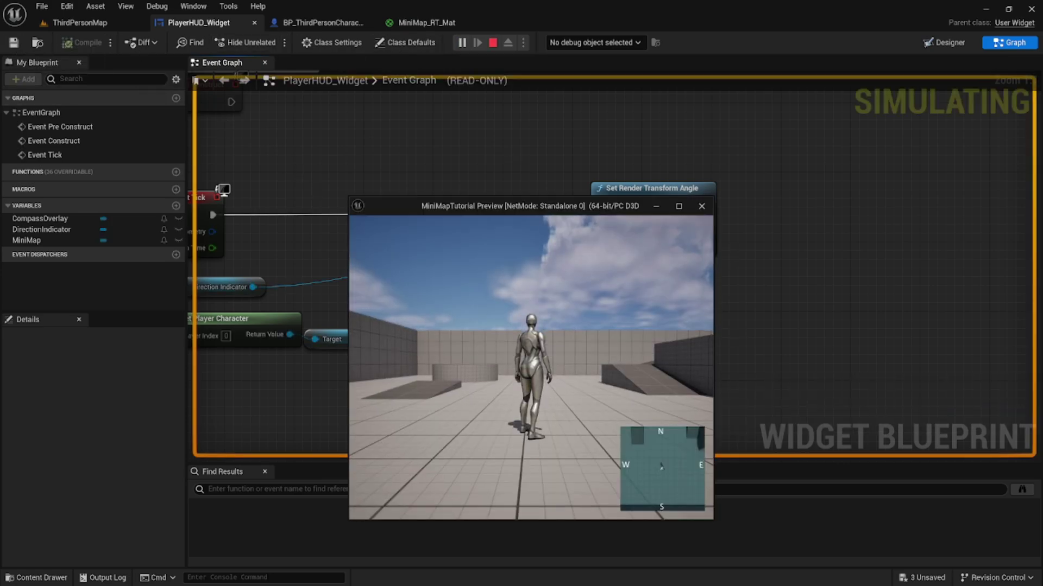
pyautogui.press('w')
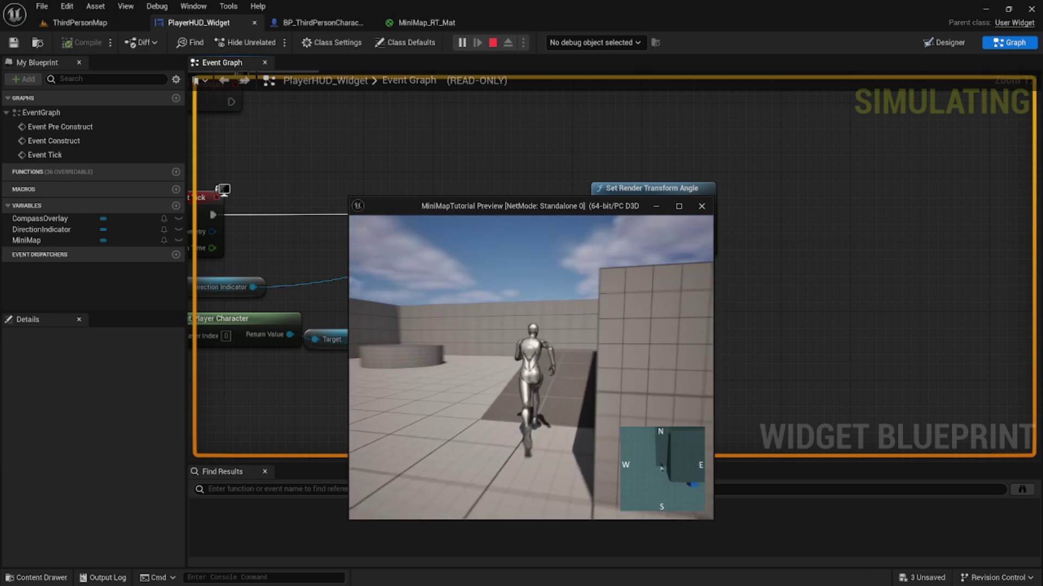
pyautogui.press('w')
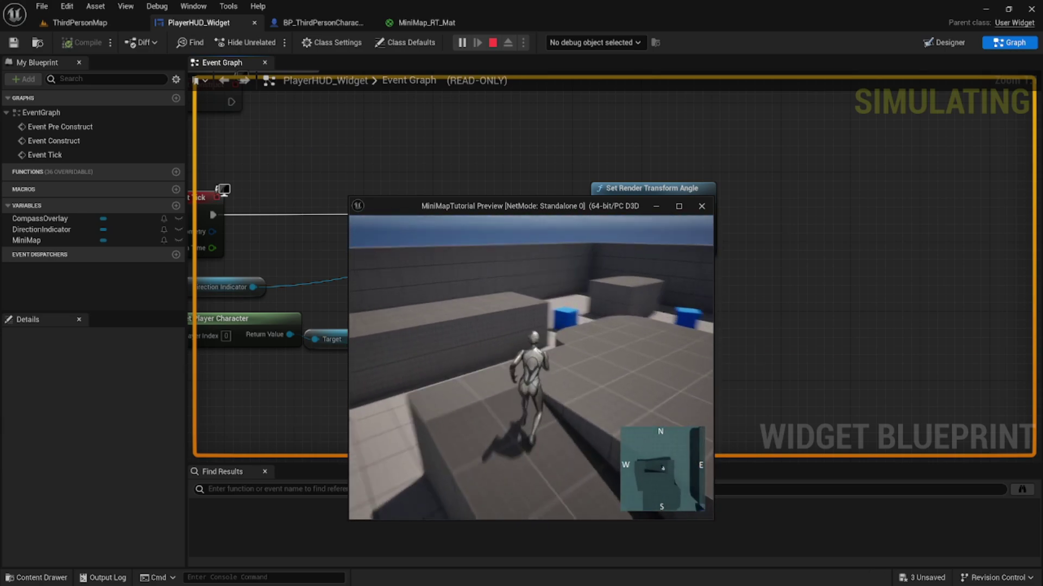
pyautogui.press('w')
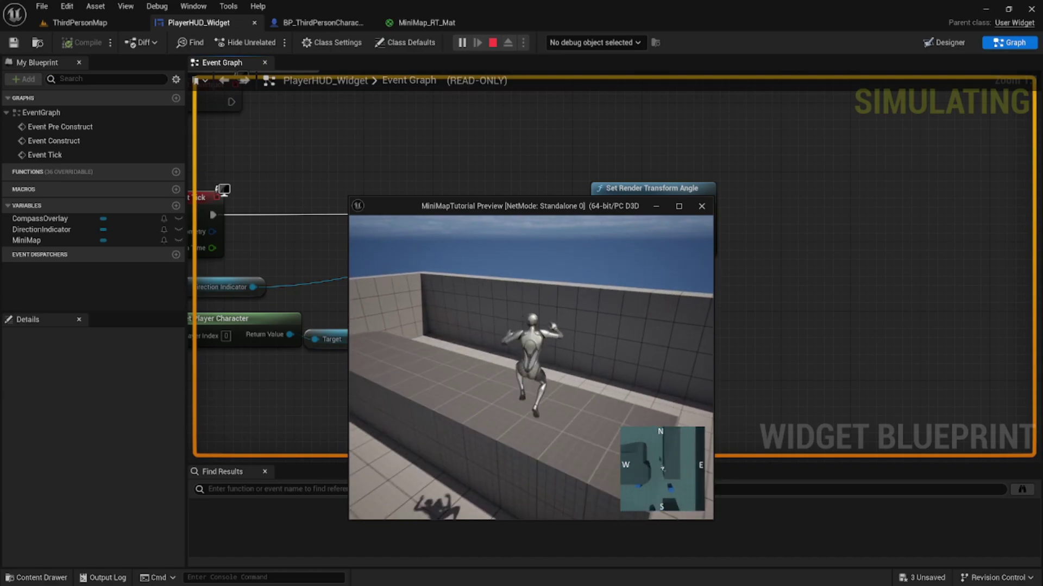
# Stop the play test and create a material, Mask_Mat, from the Mask texture
pyautogui.press('Escape')
pyautogui.click(80, 22)
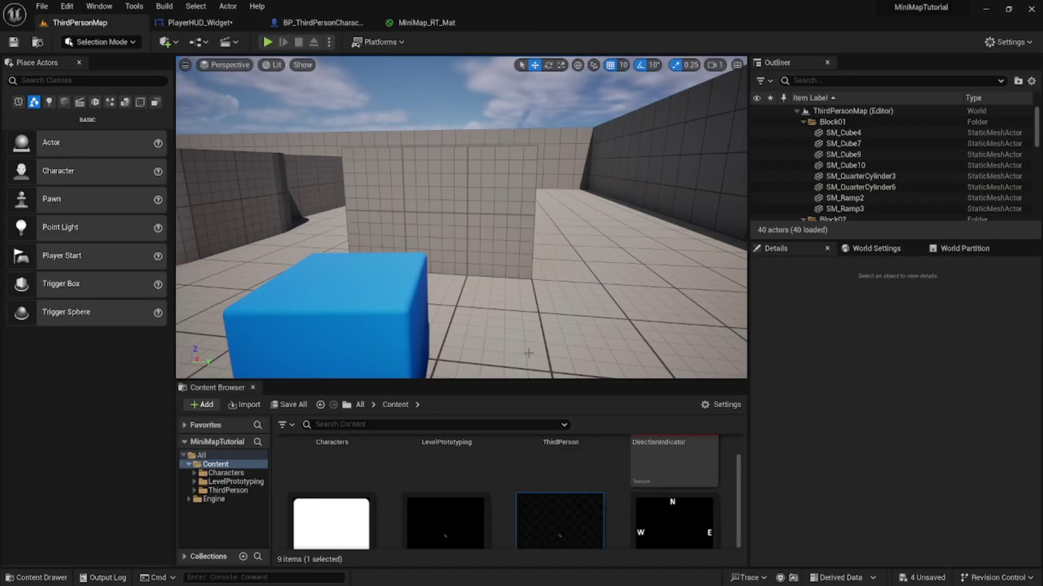
pyautogui.rightClick(361, 478)
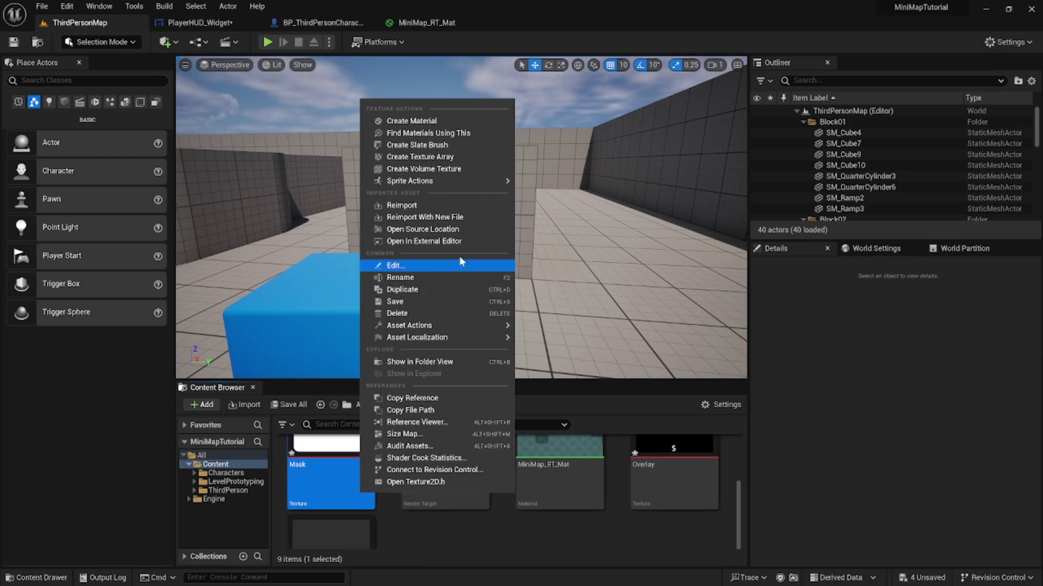
pyautogui.click(471, 115)
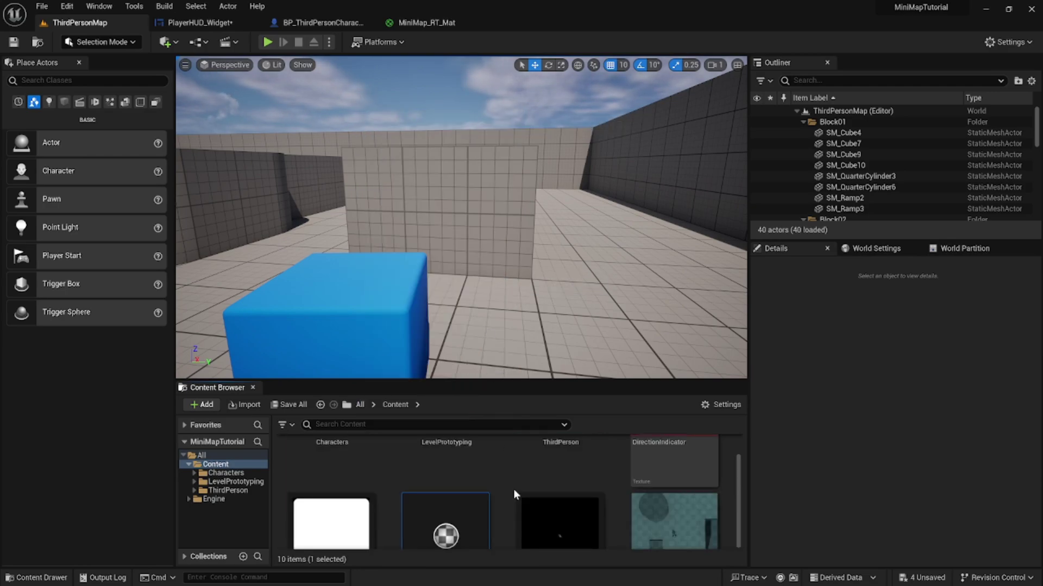
# Open Mask_Mat and set Material Domain to User Interface and Blend Mode to Translucent
pyautogui.doubleClick(441, 502)
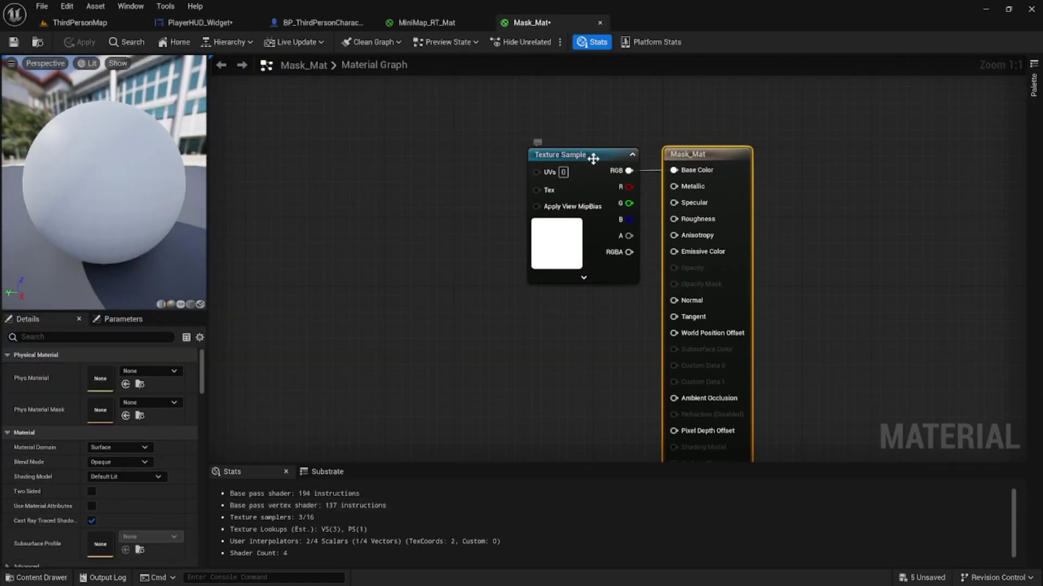
pyautogui.moveTo(593, 158); pyautogui.dragTo(338, 163)
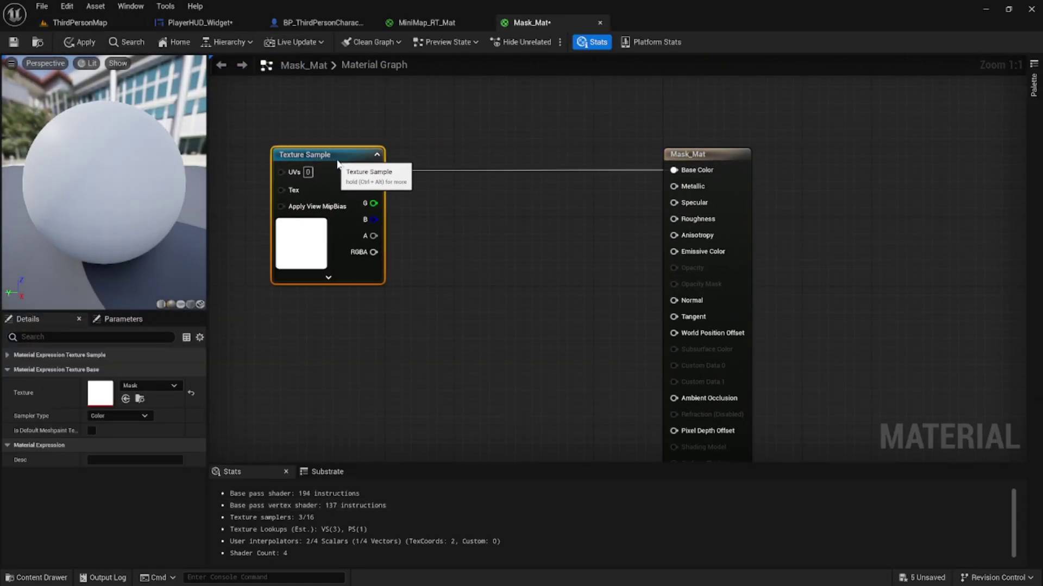
pyautogui.click(745, 161)
pyautogui.click(117, 462)
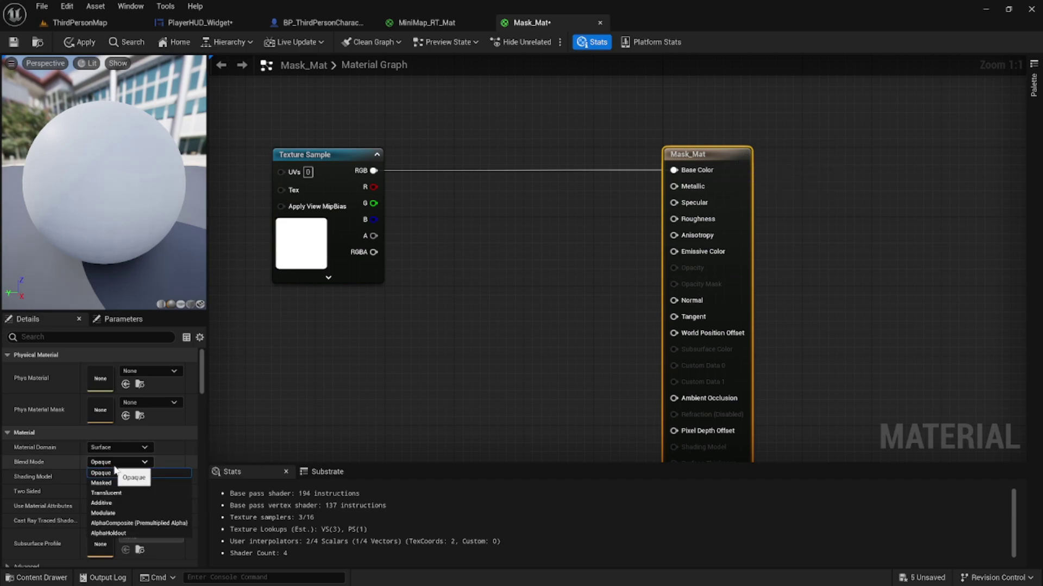
pyautogui.click(133, 449)
pyautogui.click(133, 448)
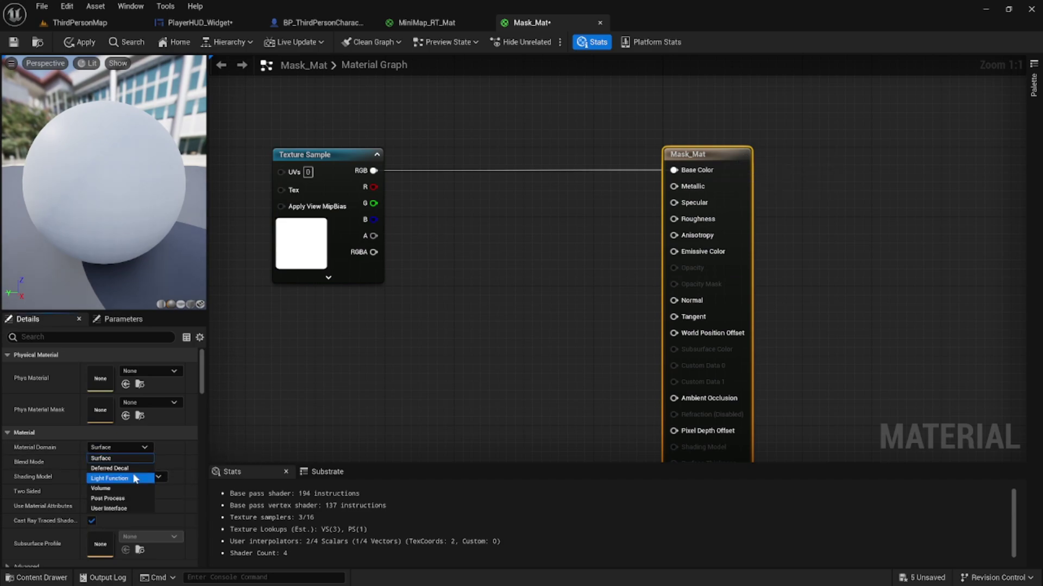
pyautogui.click(120, 509)
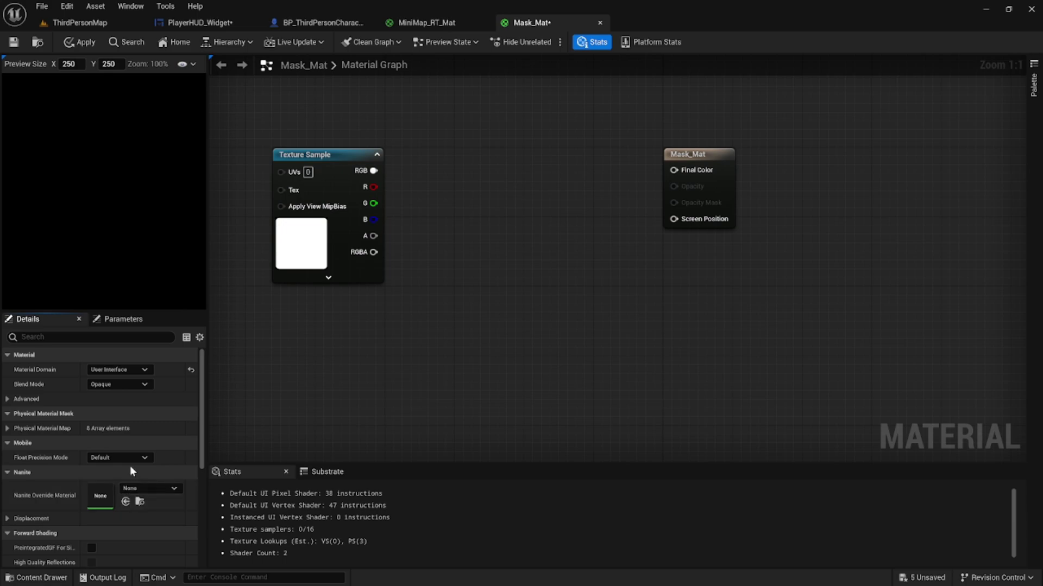
pyautogui.click(129, 386)
pyautogui.click(138, 416)
pyautogui.rightClick(391, 173)
# Add a TextureSampleParameter2D named Texture and assign it the Mask texture
pyautogui.write('2d')
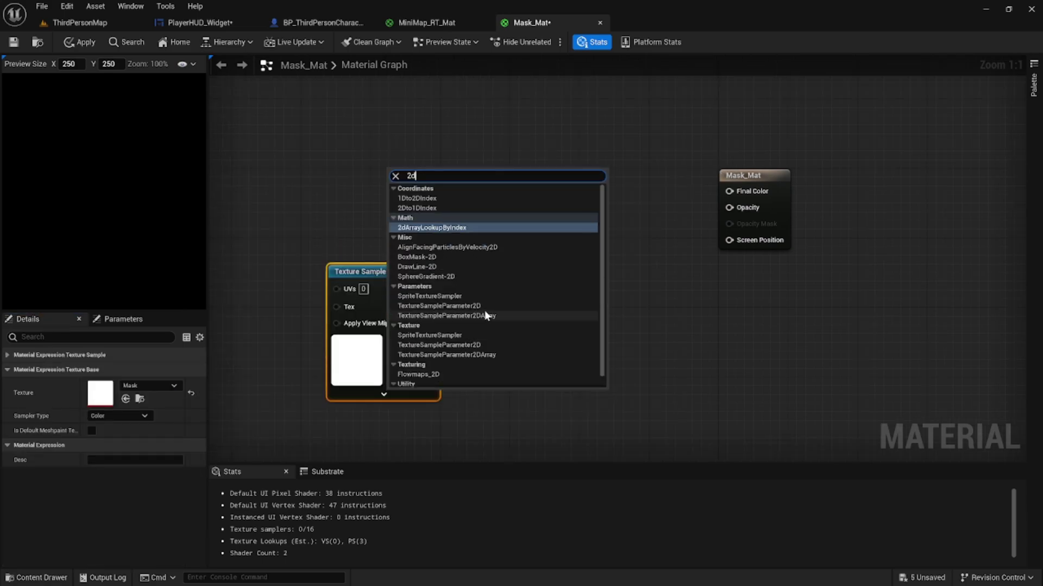
pyautogui.write(' te')
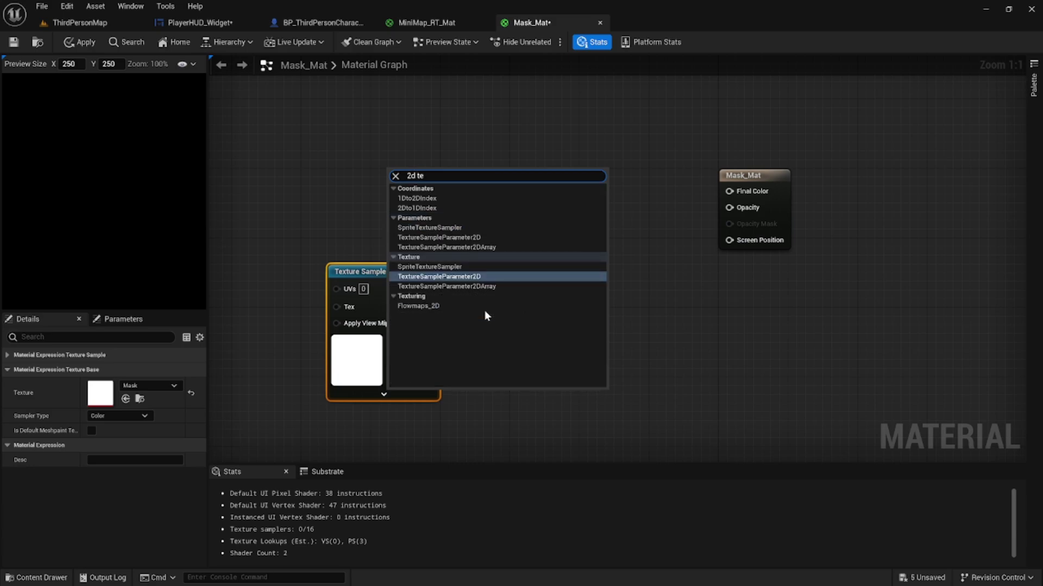
pyautogui.write('x')
pyautogui.click(470, 251)
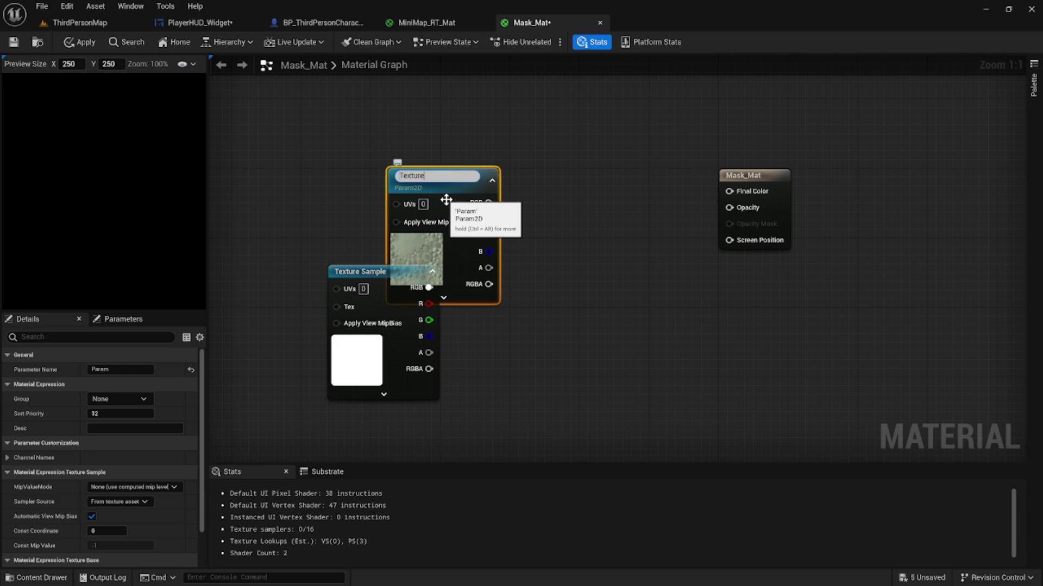
pyautogui.press('Return')
pyautogui.moveTo(446, 200); pyautogui.dragTo(411, 127)
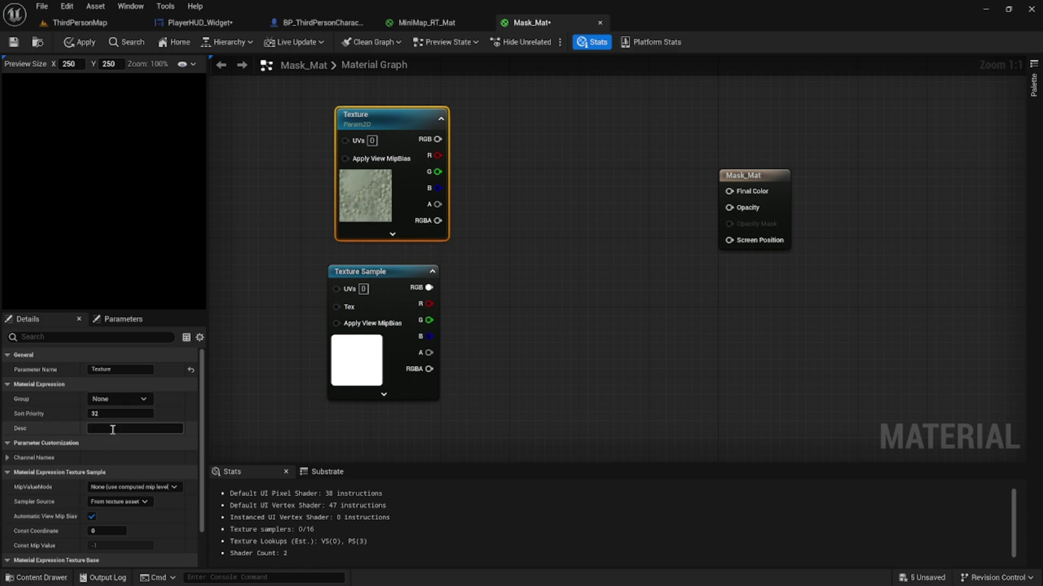
pyautogui.scroll(-3, 116, 449)
pyautogui.click(139, 514)
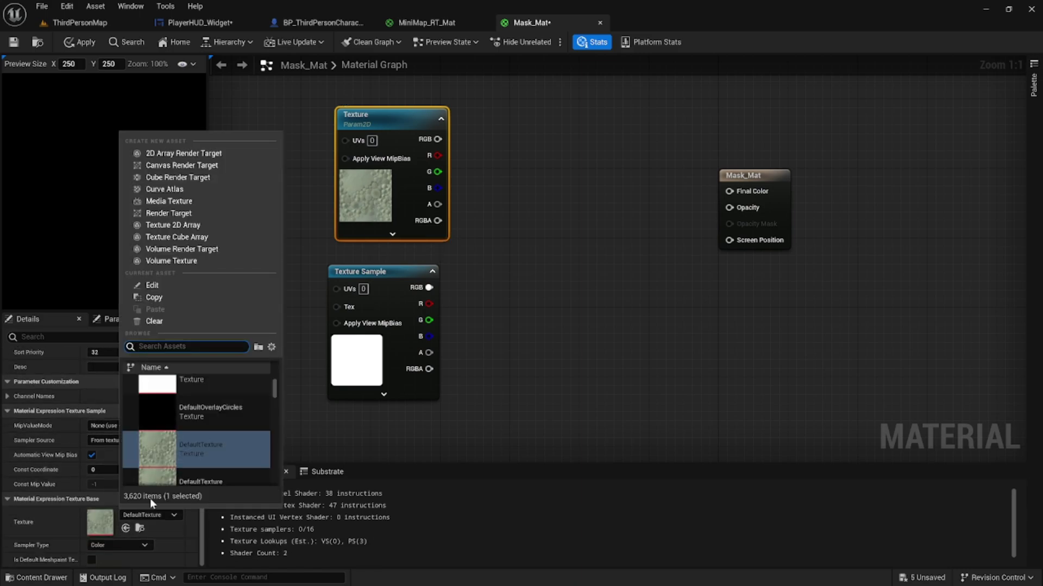
pyautogui.write('mask')
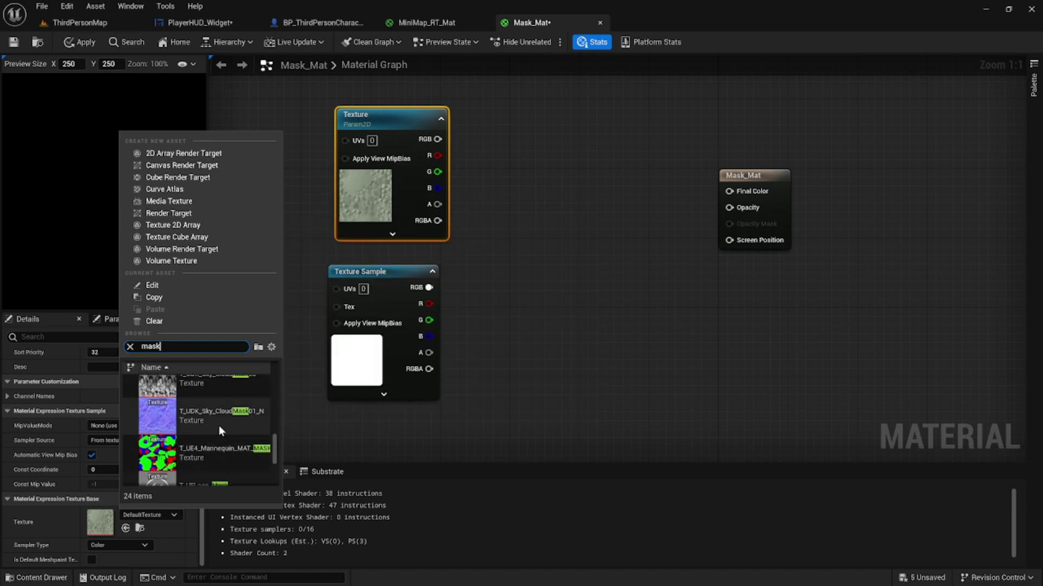
pyautogui.scroll(5, 219, 425)
pyautogui.click(220, 429)
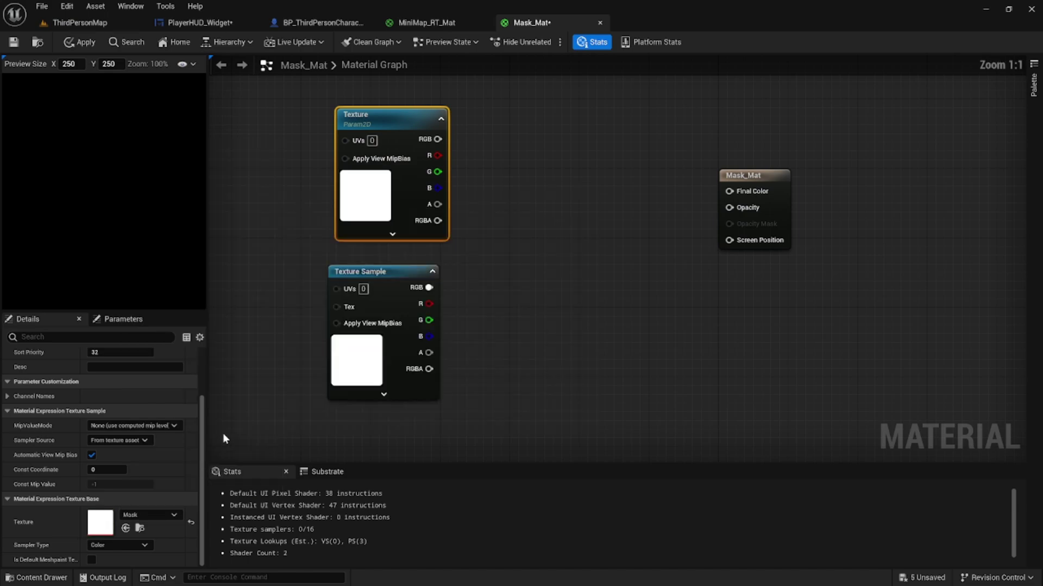
# Chain two Multiply nodes combining the Texture alpha with the Texture Sample channels
pyautogui.click(514, 366)
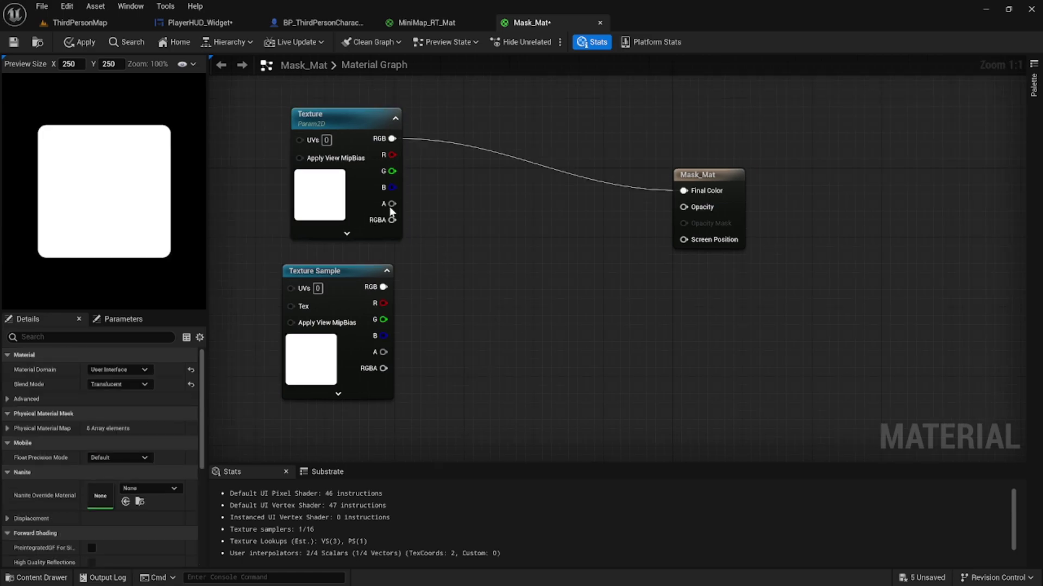
pyautogui.moveTo(388, 204); pyautogui.dragTo(485, 253)
pyautogui.write('Mult')
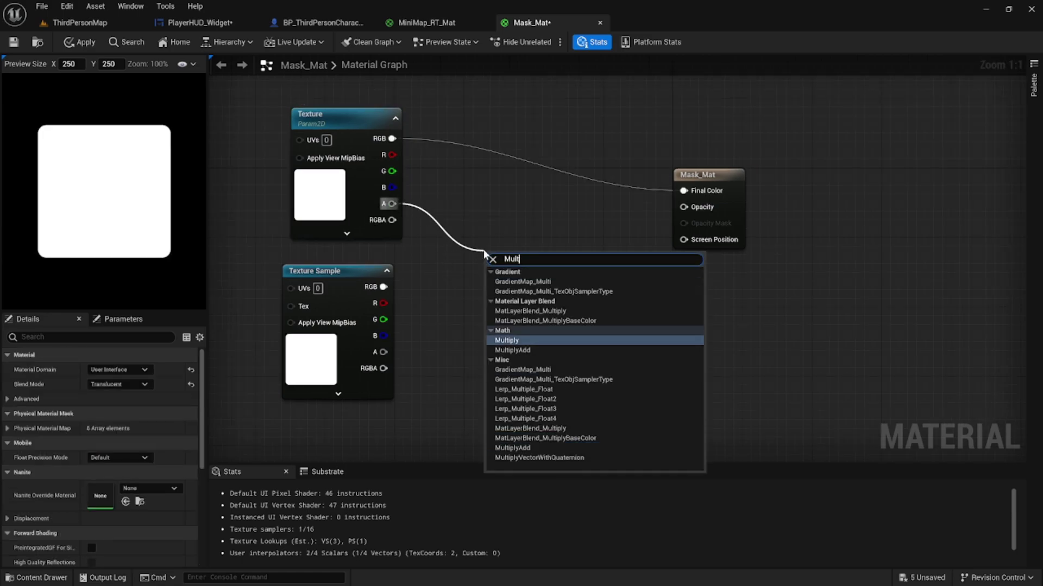
pyautogui.write('ip')
pyautogui.press('Return')
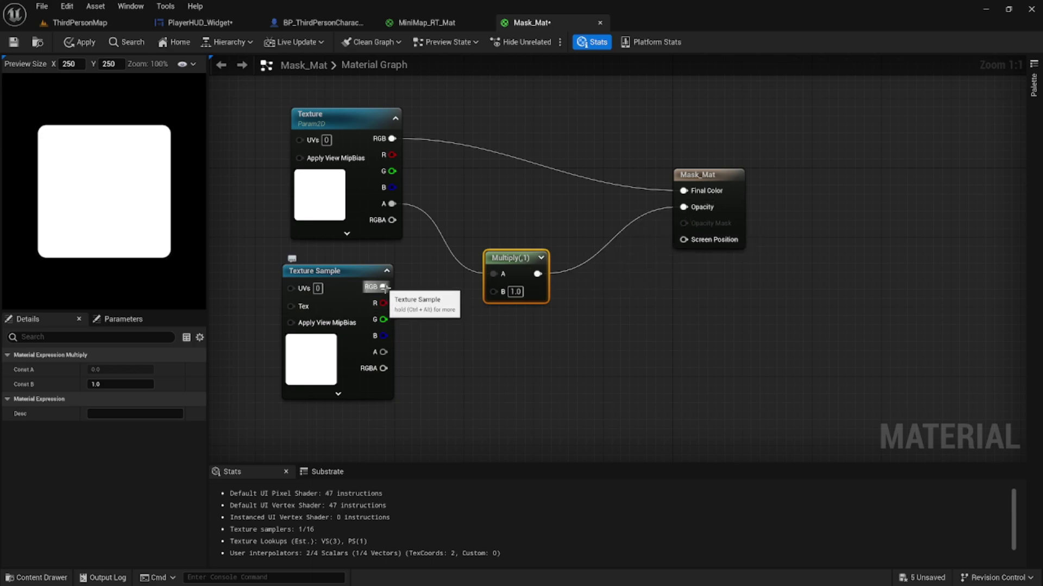
pyautogui.moveTo(383, 288); pyautogui.dragTo(422, 335)
pyautogui.write('Mult')
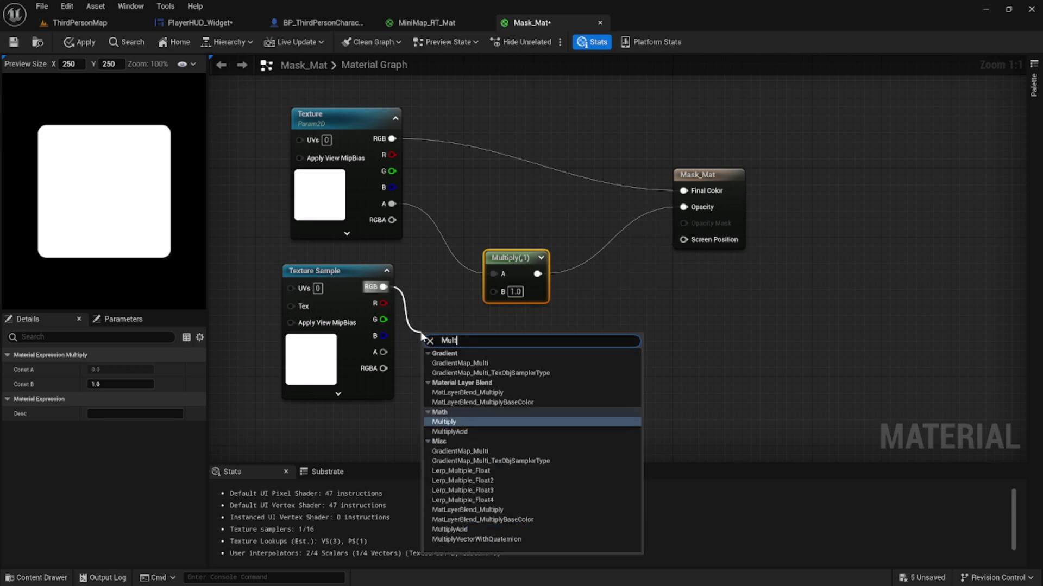
pyautogui.write('ip')
pyautogui.press('Return')
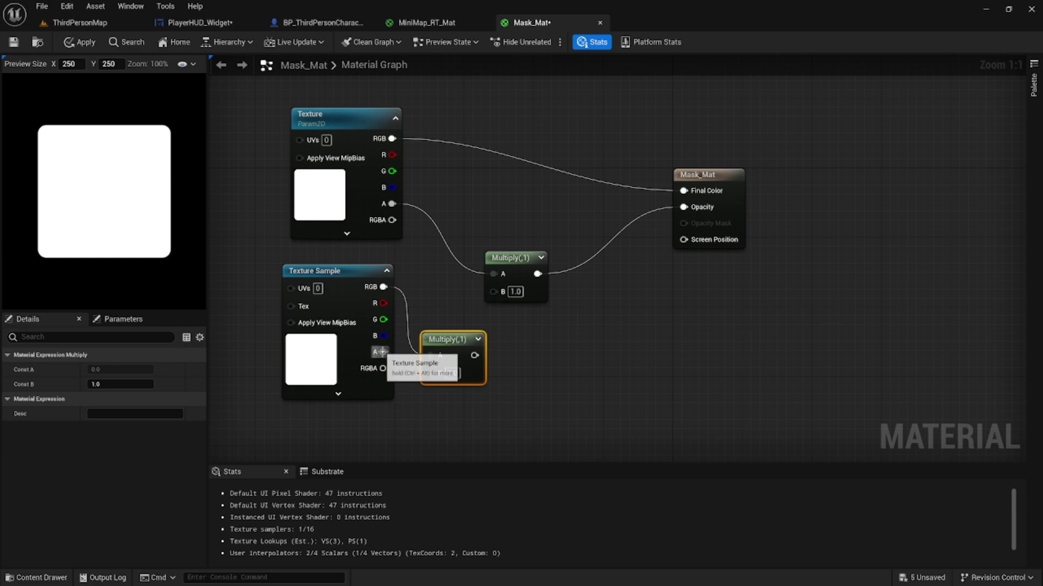
pyautogui.moveTo(382, 352); pyautogui.dragTo(445, 325)
pyautogui.moveTo(496, 294); pyautogui.dragTo(496, 292)
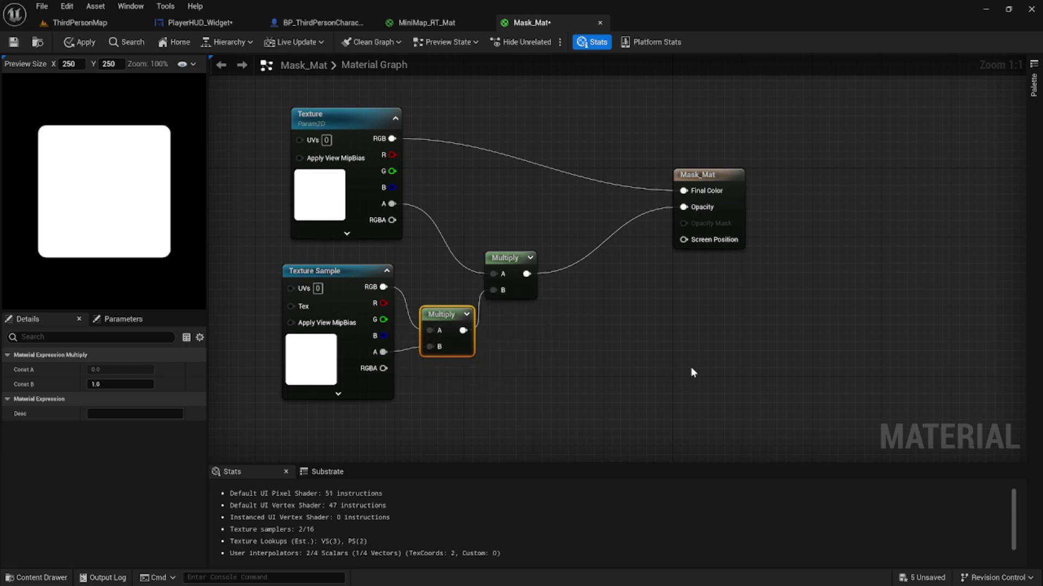
pyautogui.click(689, 367)
# Wrap the MiniMap image with a Retainer Box from the Hierarchy's Wrap With menu
pyautogui.moveTo(739, 343); pyautogui.dragTo(787, 369, button='right')
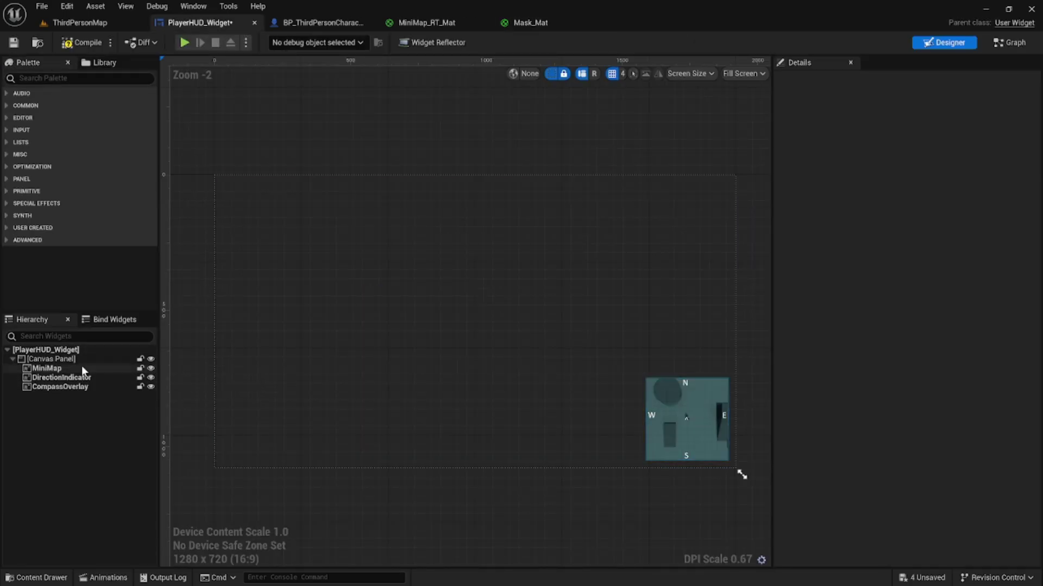
pyautogui.rightClick(82, 366)
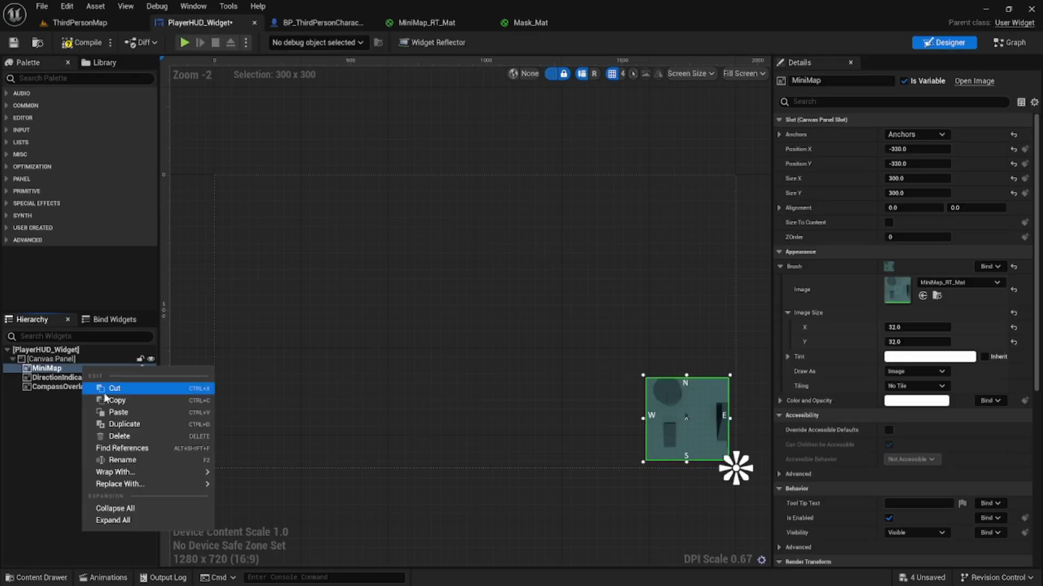
pyautogui.moveTo(142, 474)
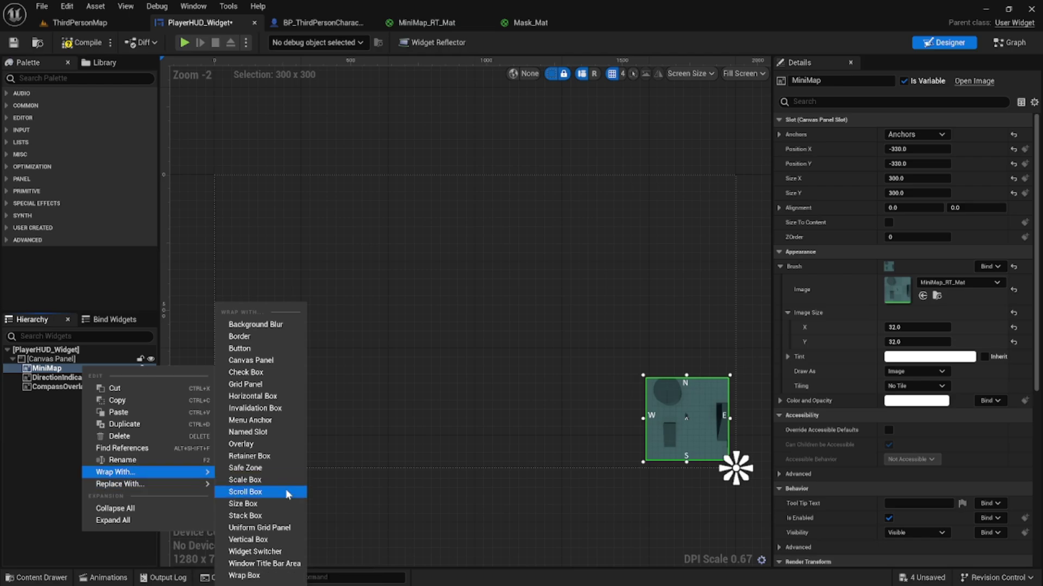
pyautogui.click(279, 455)
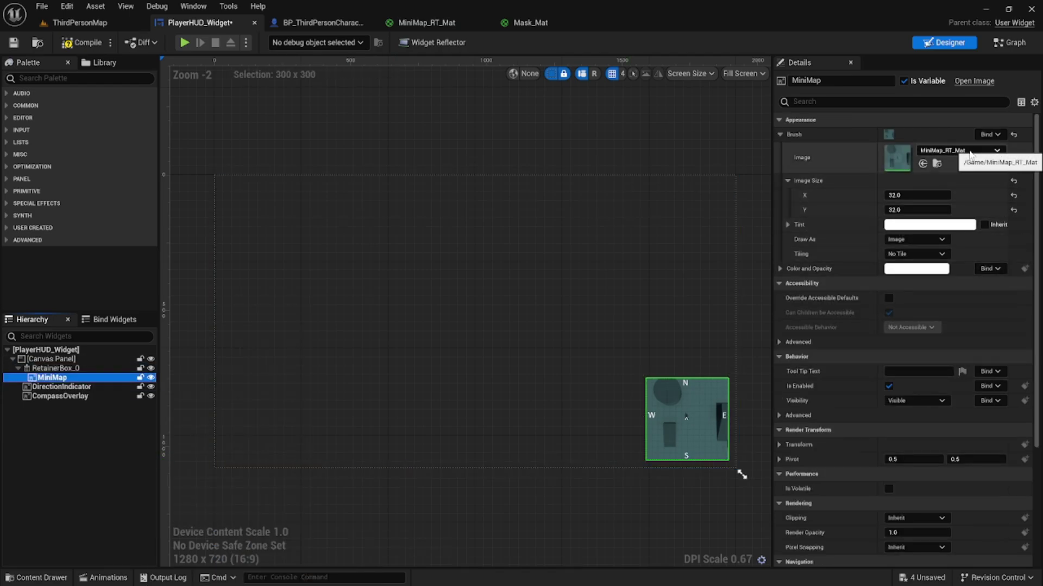
# Set RetainerBox_0's Effect Material to Mask_Mat in the Details panel
pyautogui.click(92, 369)
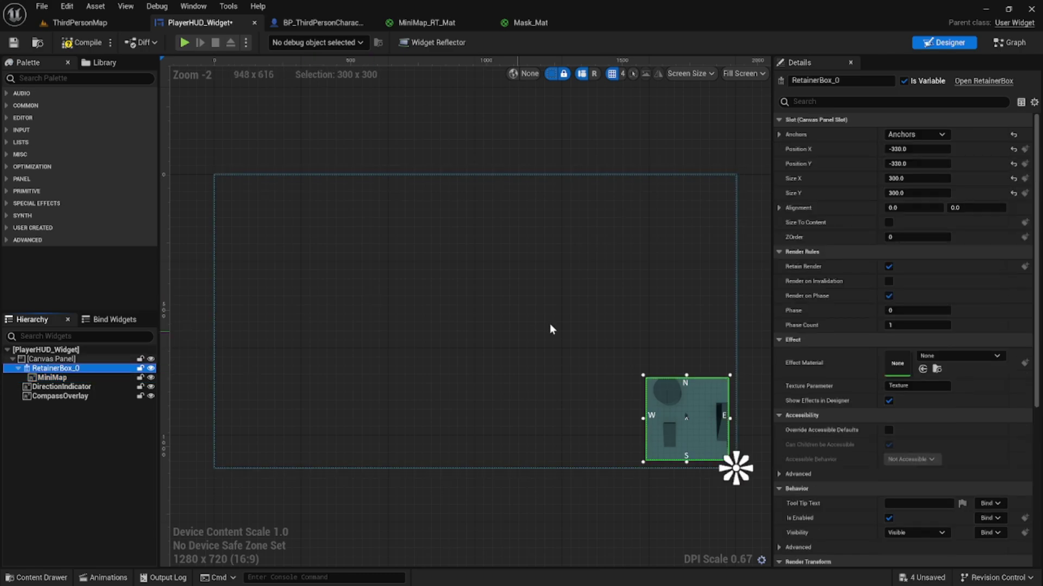
pyautogui.click(965, 356)
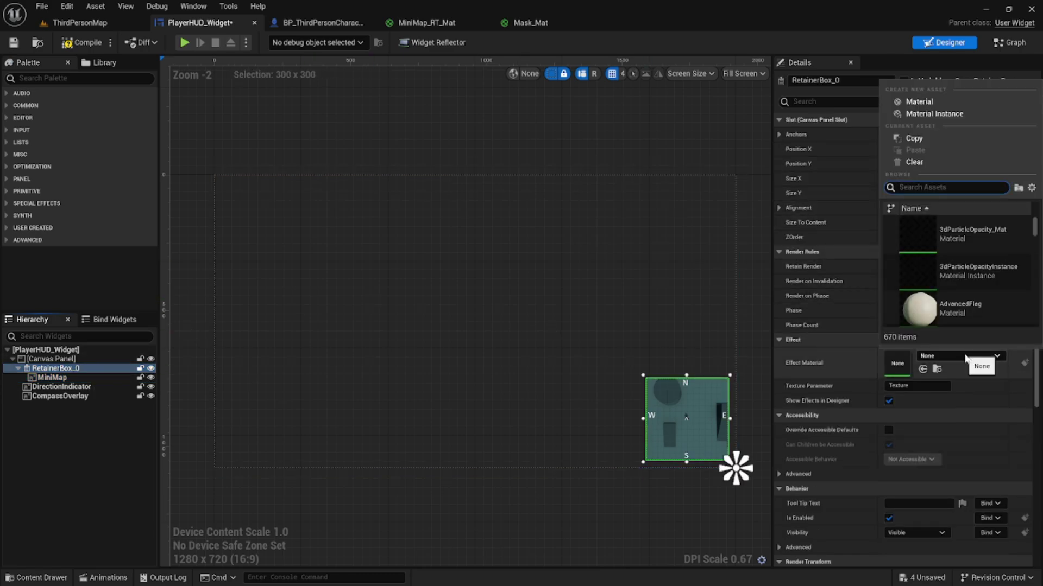
pyautogui.write('mask')
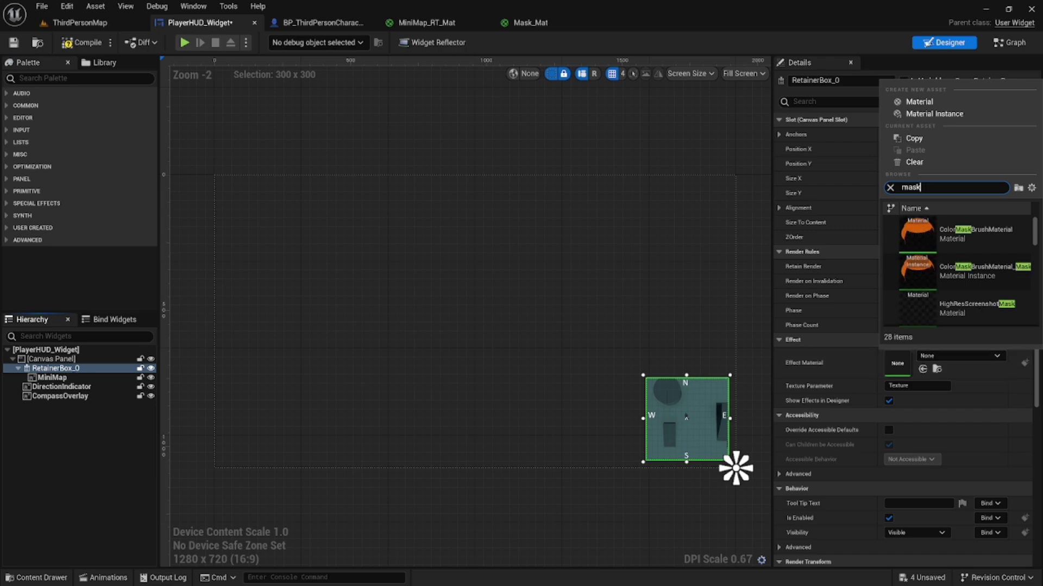
pyautogui.scroll(-5, 980, 299)
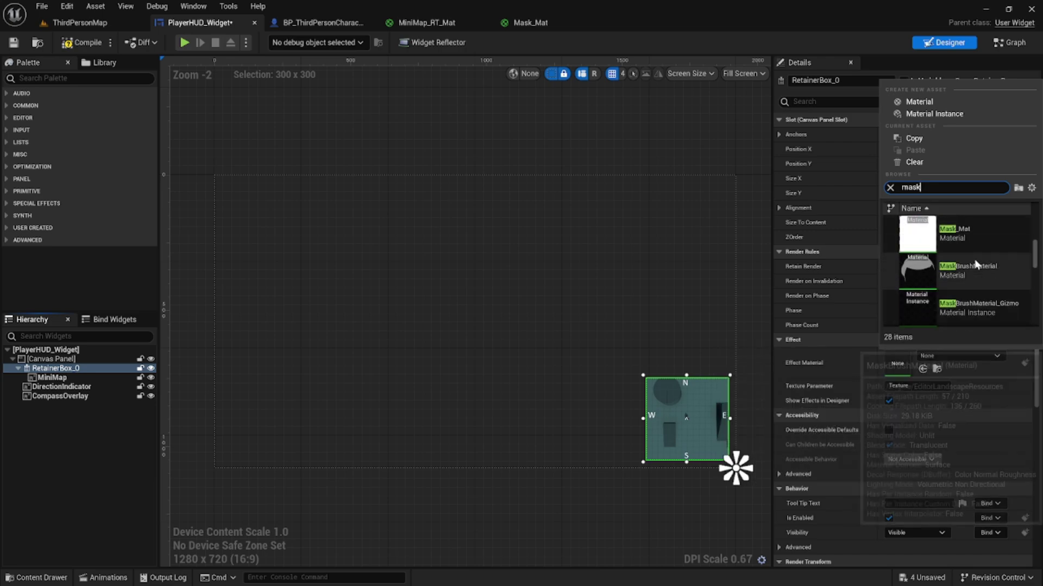
pyautogui.click(959, 233)
pyautogui.click(724, 536)
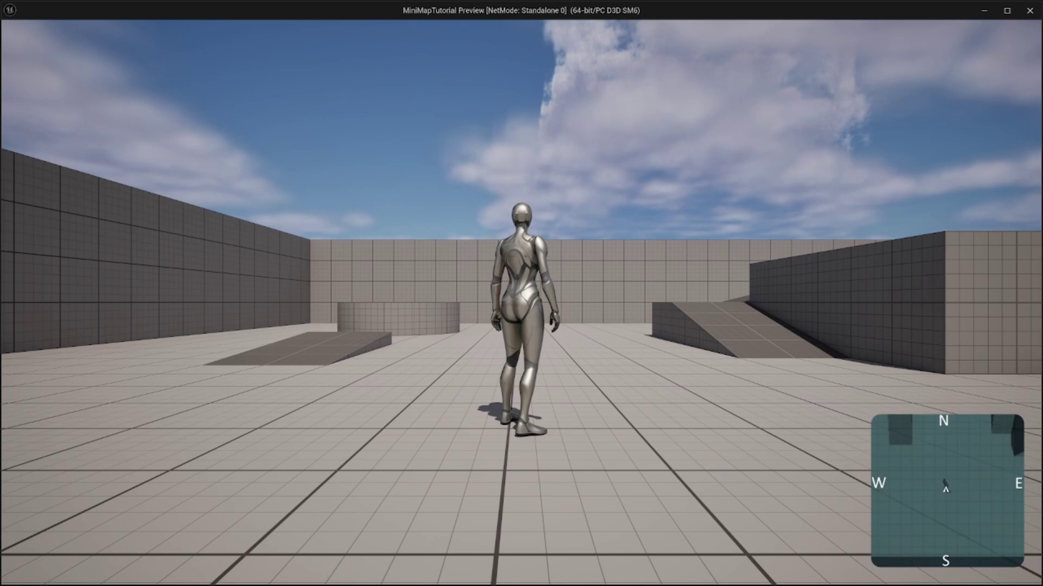
# Launch the game preview to test the masked minimap and direction indicator
pyautogui.press('w')
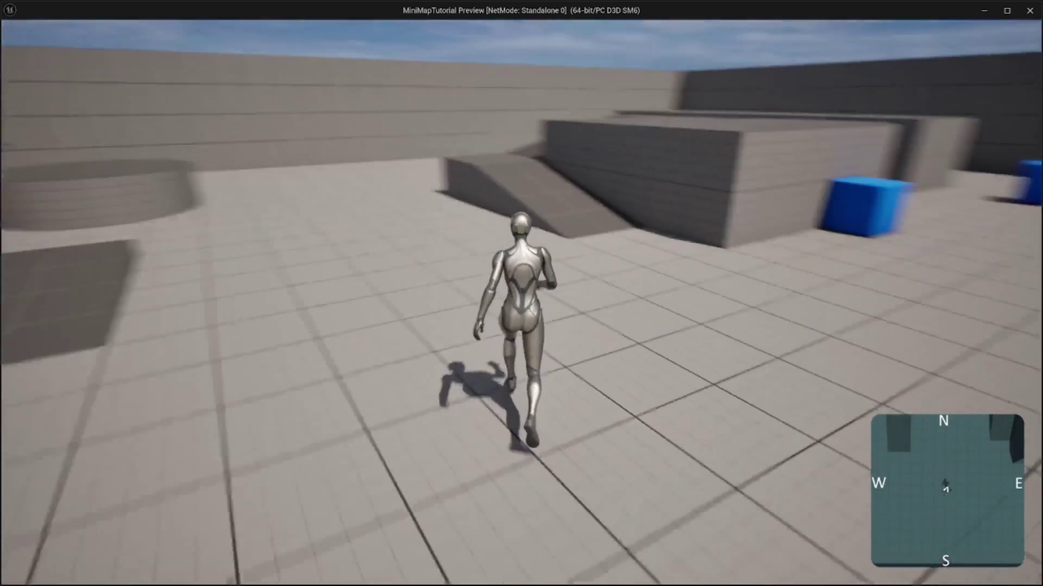